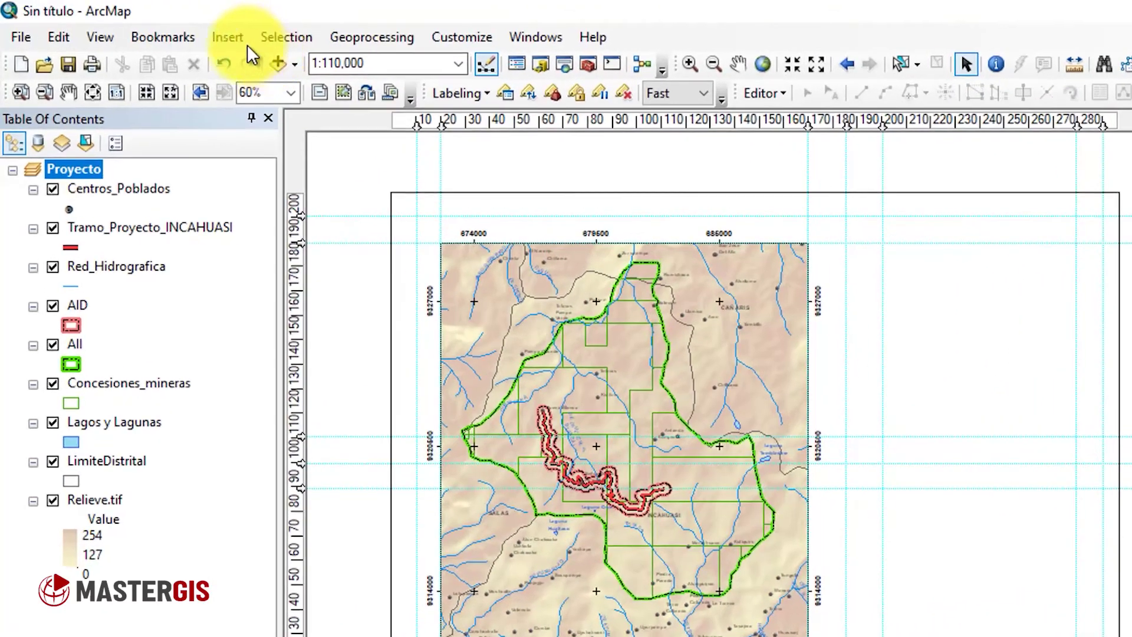
Step: Insert an ESRI North 3 north arrow and place it inside the map frame's upper-left corner
{"action": "left_click", "coordinate": [182, 30]}
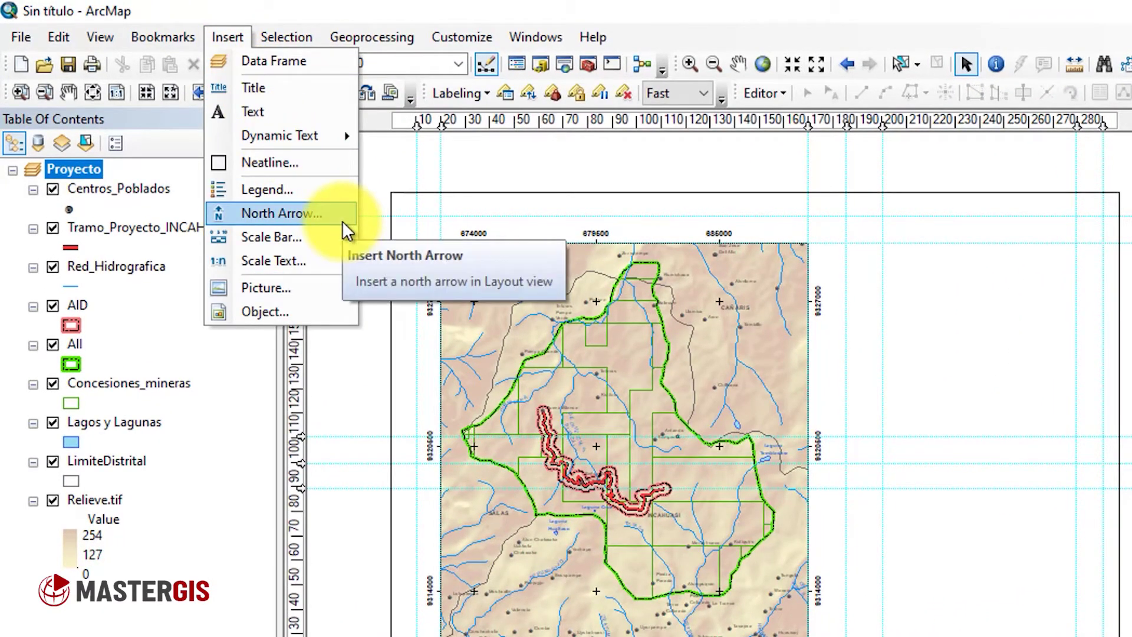
{"action": "left_click", "coordinate": [318, 214]}
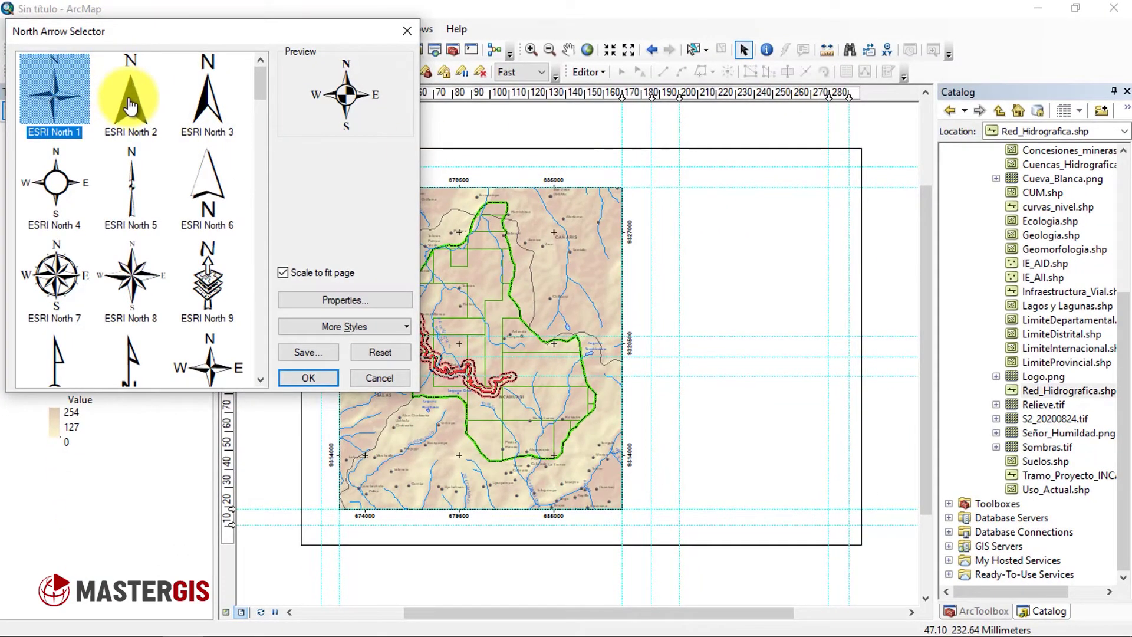
{"action": "left_click", "coordinate": [203, 111]}
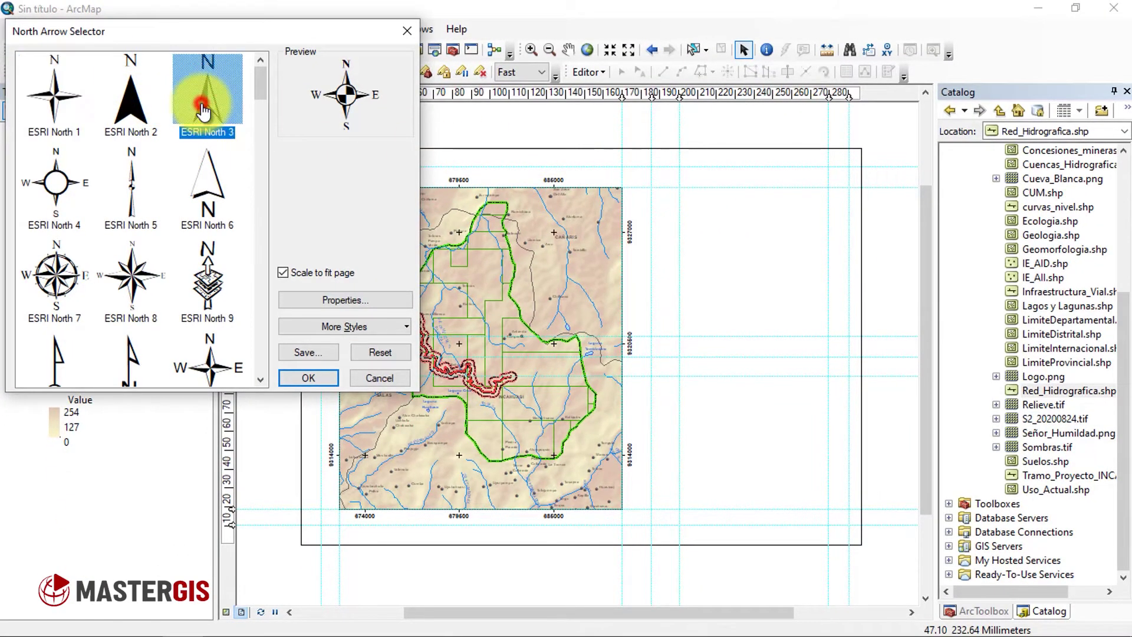
{"action": "left_click", "coordinate": [309, 378]}
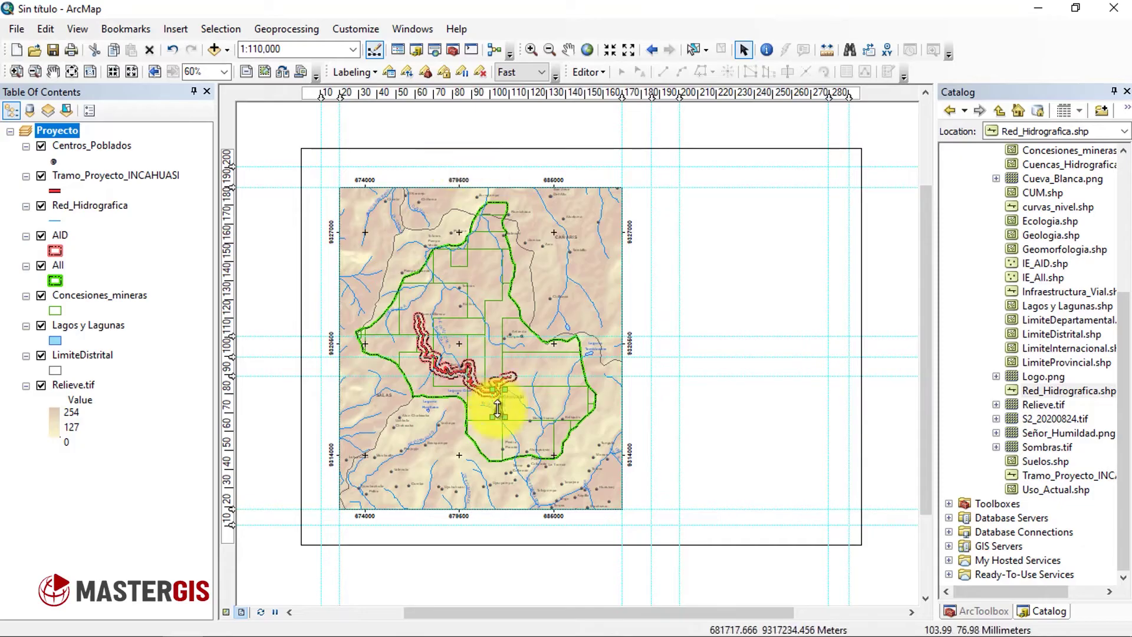
{"action": "left_click_drag", "start_coordinate": [499, 413], "coordinate": [358, 227]}
{"action": "left_click", "coordinate": [643, 187]}
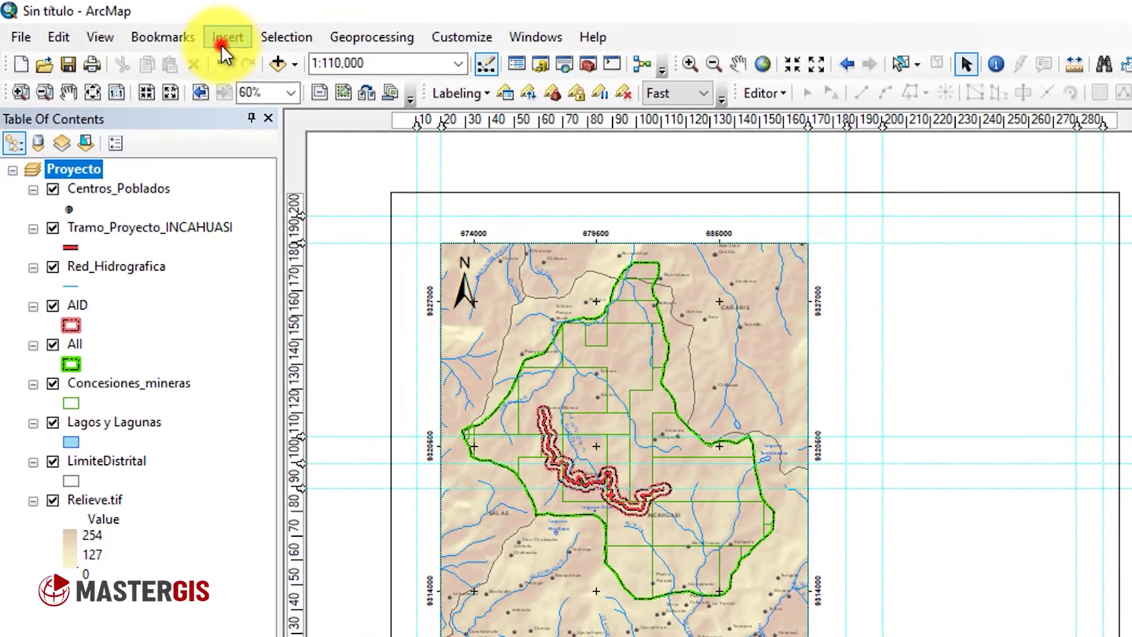
Step: Start a legend that includes all map layers except Relieve.tif
{"action": "left_click", "coordinate": [171, 33]}
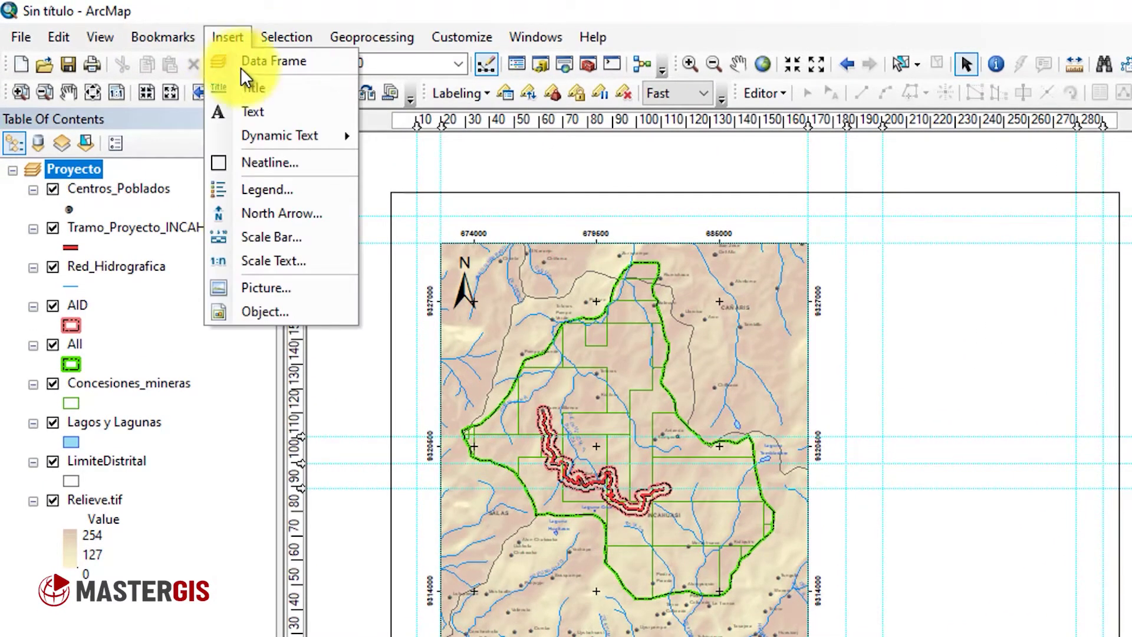
{"action": "left_click", "coordinate": [333, 190]}
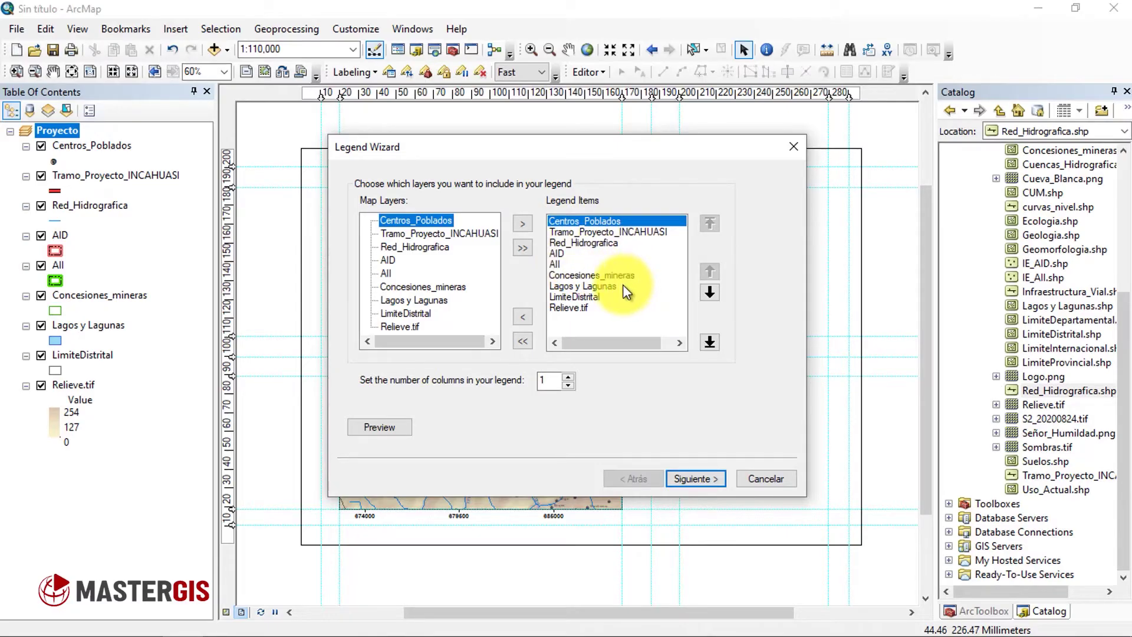
{"action": "left_click", "coordinate": [575, 306]}
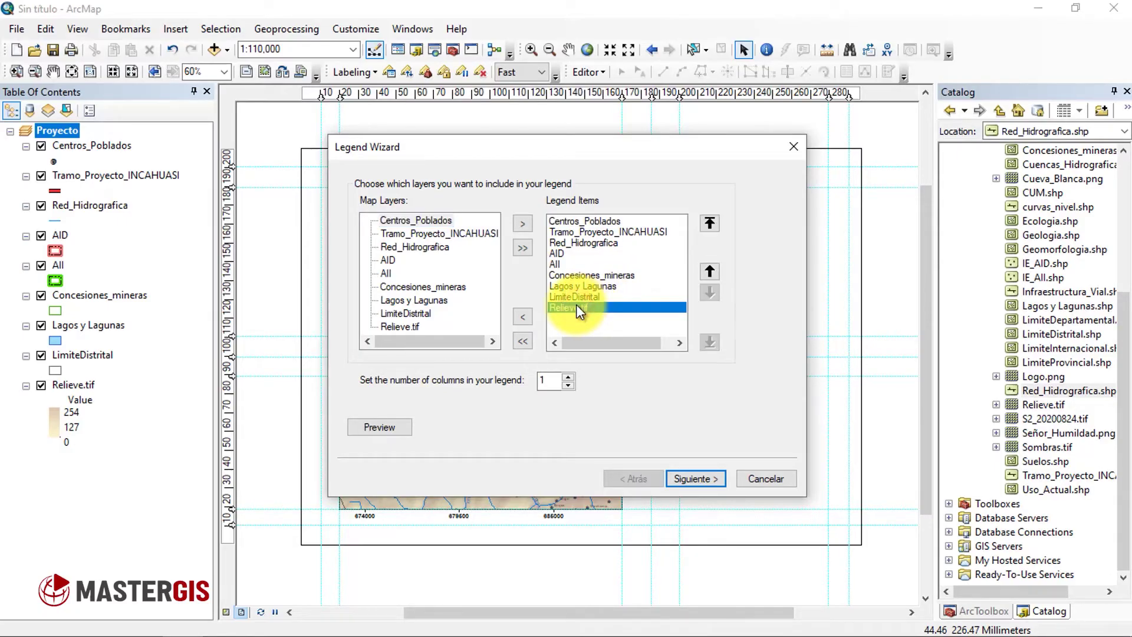
{"action": "left_click", "coordinate": [528, 314]}
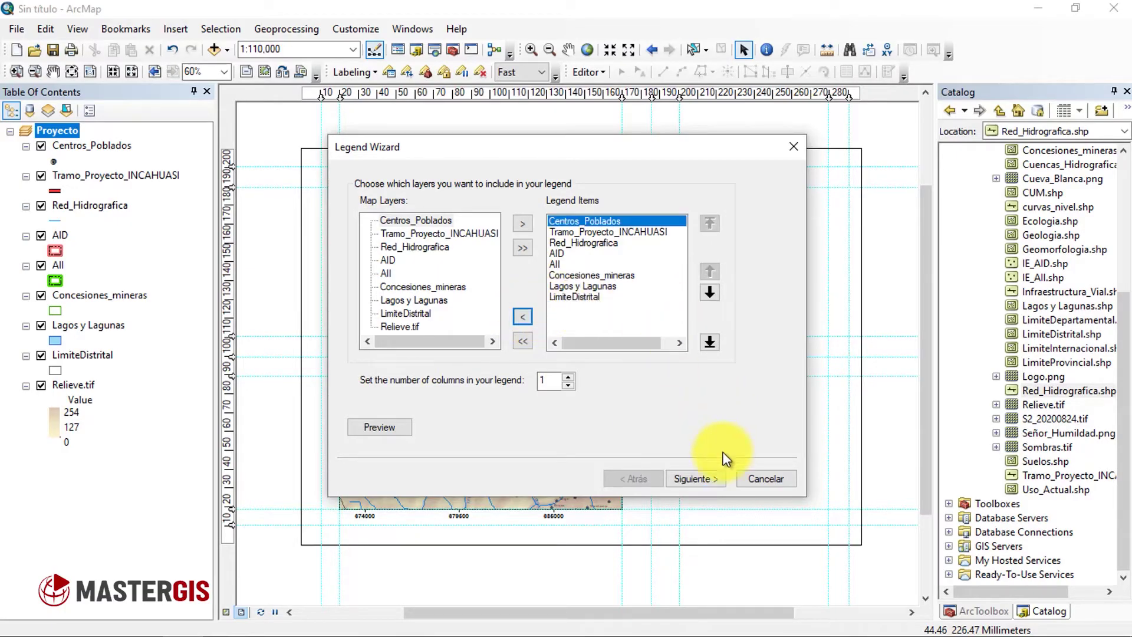
{"action": "left_click", "coordinate": [693, 477]}
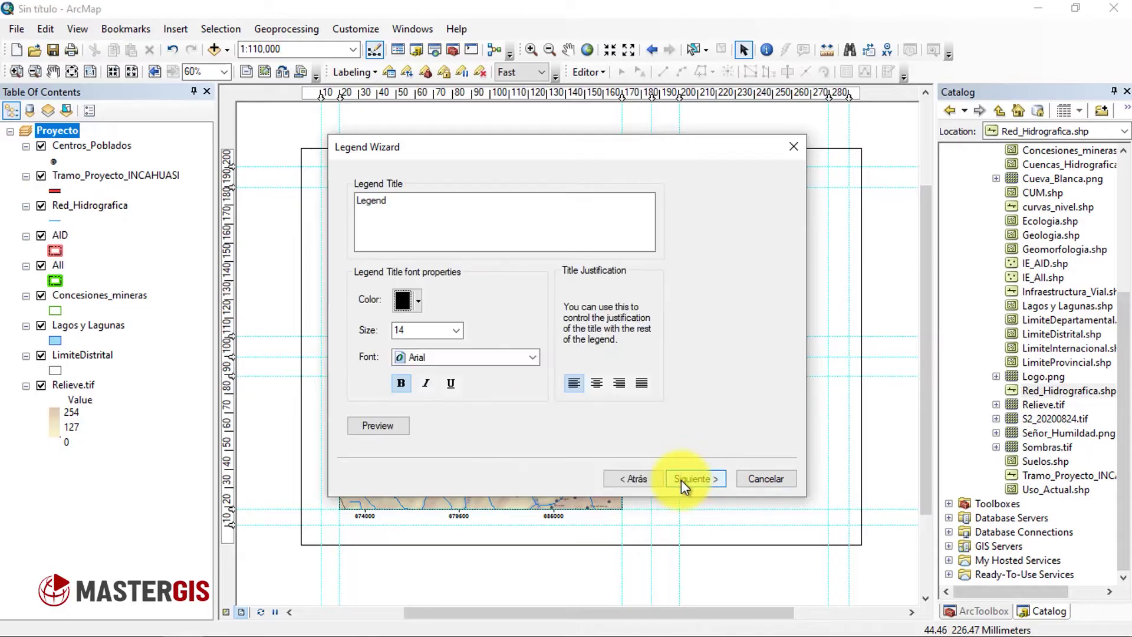
Step: Title the legend LEYENDA, with font size 16 and centered justification
{"action": "left_click", "coordinate": [418, 214]}
{"action": "left_click_drag", "start_coordinate": [357, 215], "coordinate": [430, 213]}
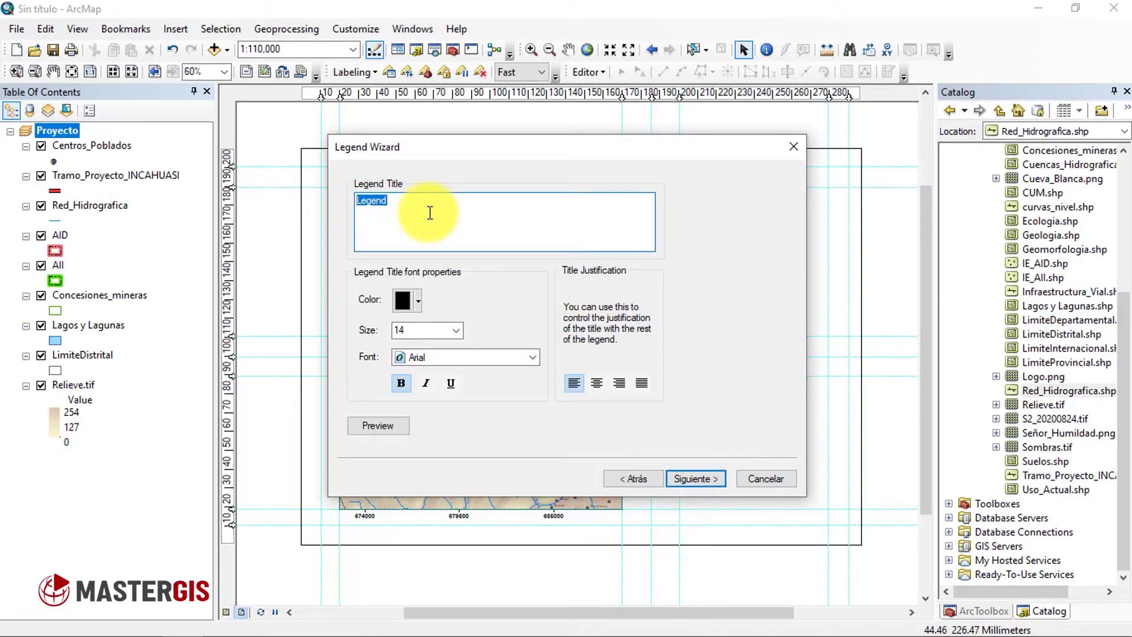
{"action": "type", "text": "LEYENDA"}
{"action": "left_click", "coordinate": [451, 329]}
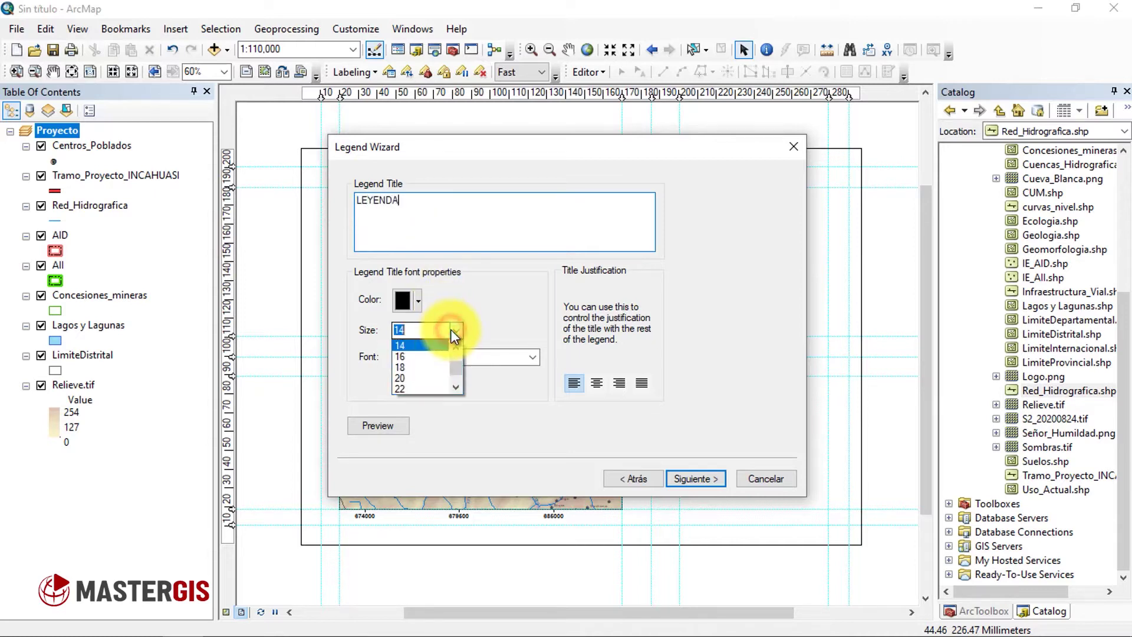
{"action": "left_click", "coordinate": [431, 357]}
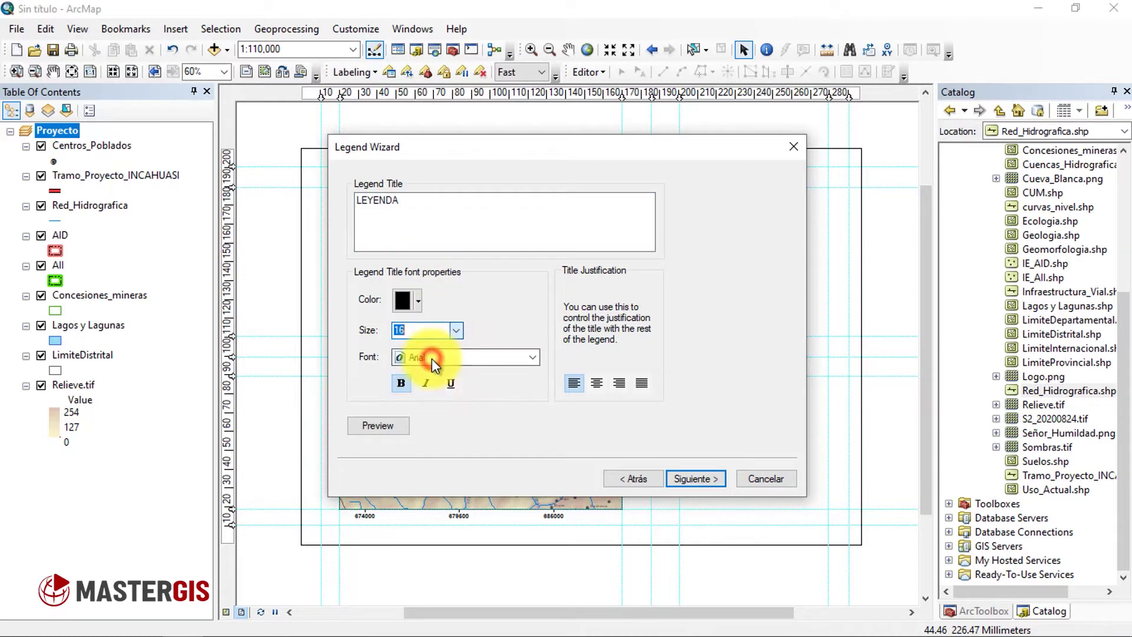
{"action": "left_click", "coordinate": [596, 383]}
{"action": "left_click", "coordinate": [704, 479]}
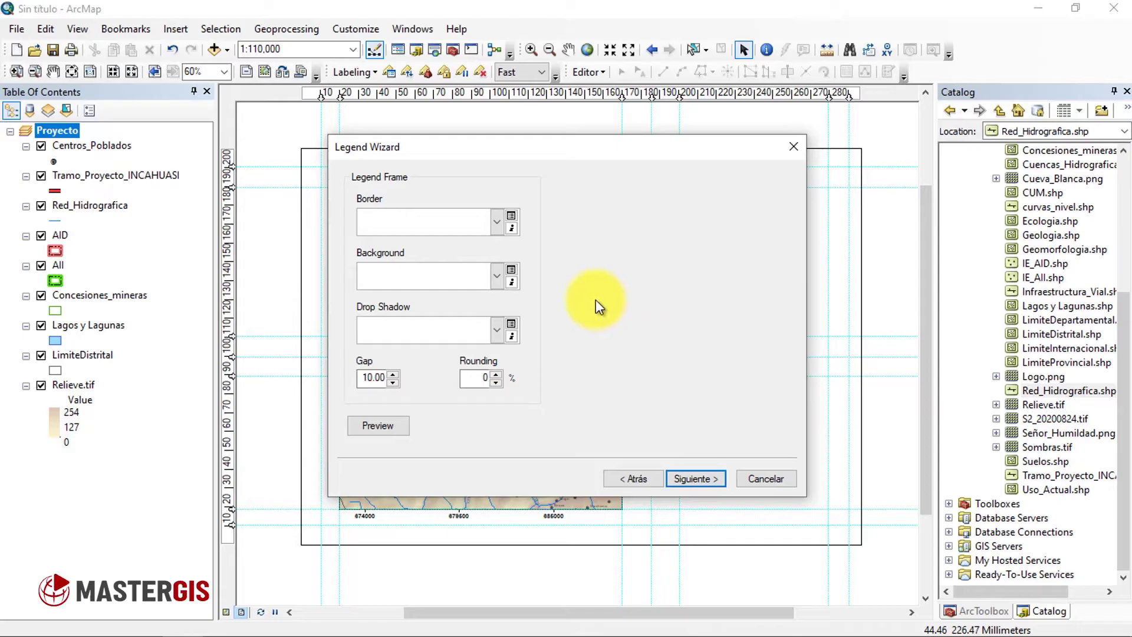
Step: Give the legend frame a White background and leave it without a border
{"action": "left_click", "coordinate": [494, 222]}
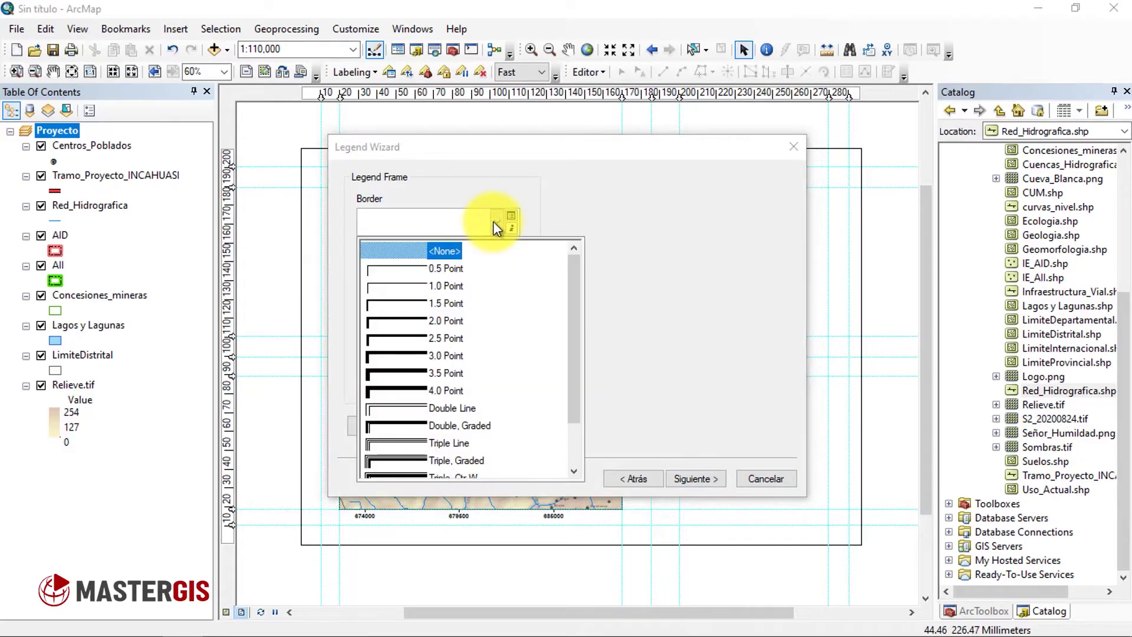
{"action": "left_click", "coordinate": [622, 200]}
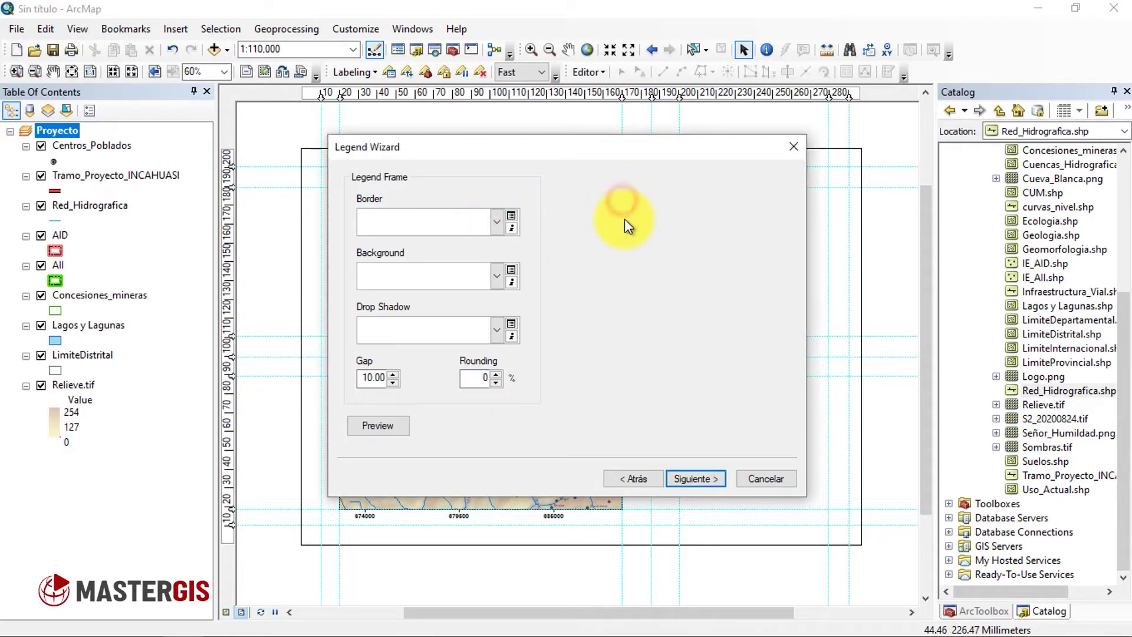
{"action": "left_click", "coordinate": [498, 278]}
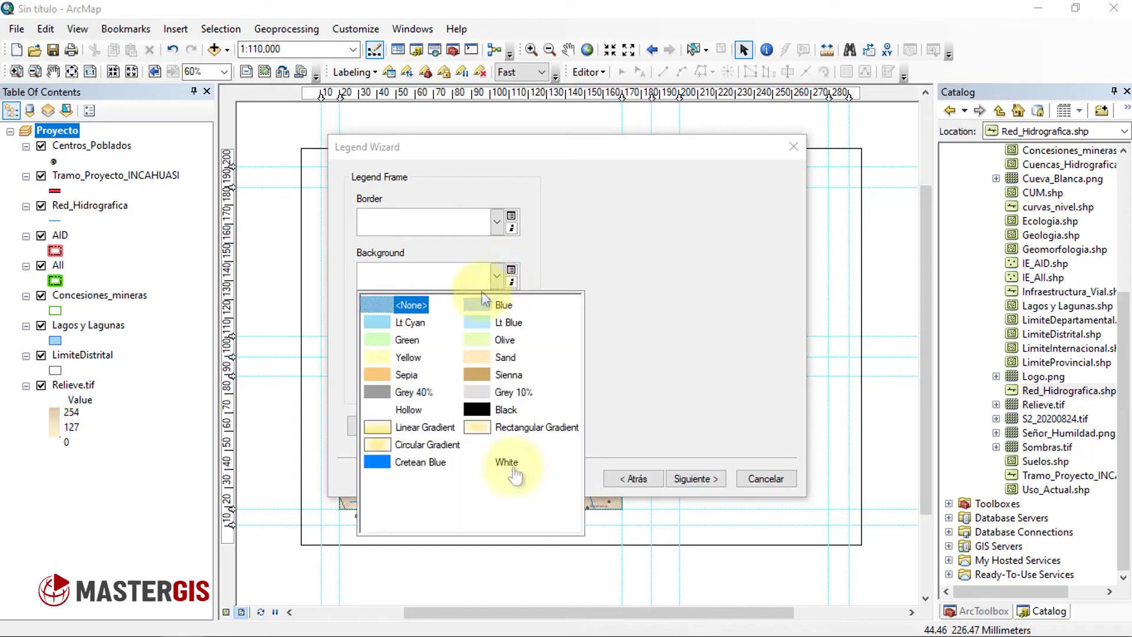
{"action": "left_click", "coordinate": [480, 469]}
{"action": "left_click", "coordinate": [694, 479]}
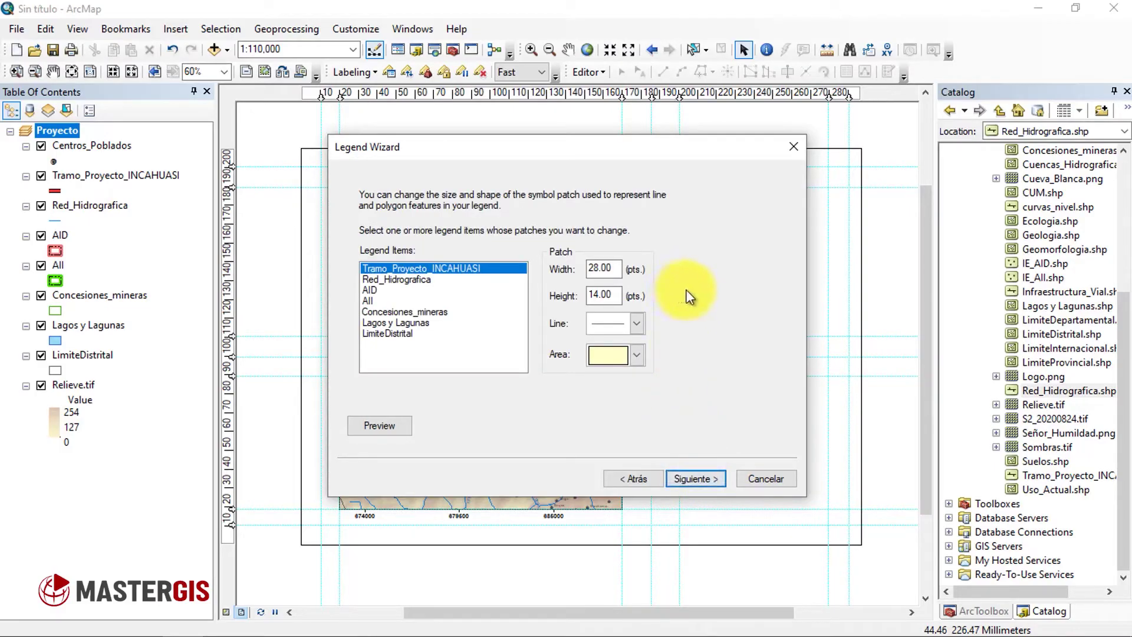
Step: Set the legend patches to an S Curve line for Red_Hidrografica and a Water Body area for Lagos y Lagunas
{"action": "left_click", "coordinate": [413, 279]}
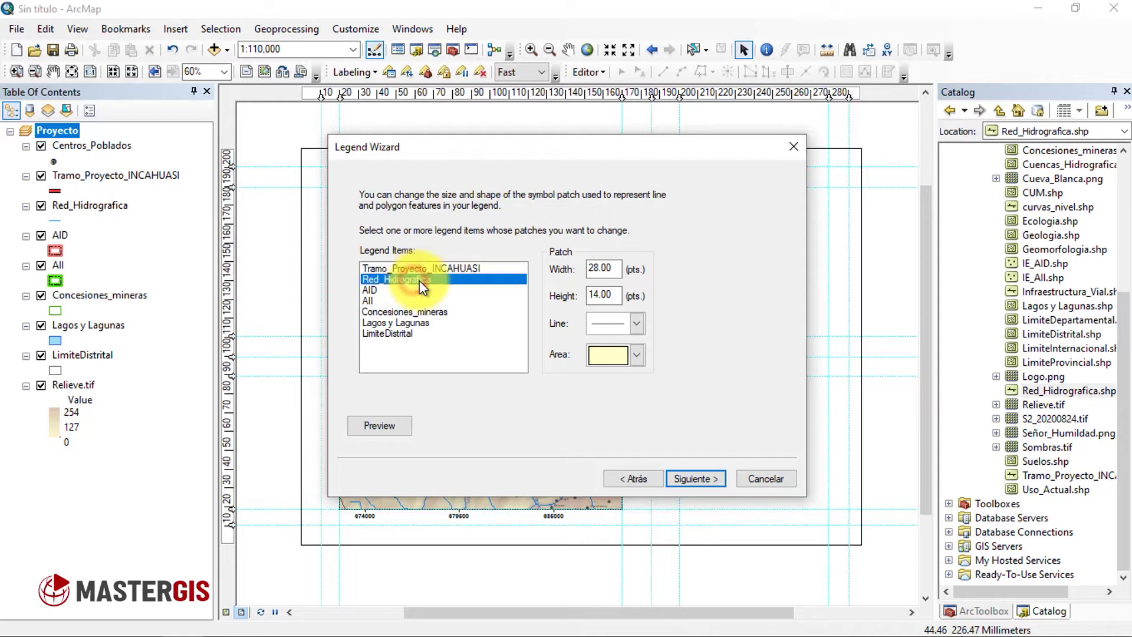
{"action": "left_click", "coordinate": [637, 325]}
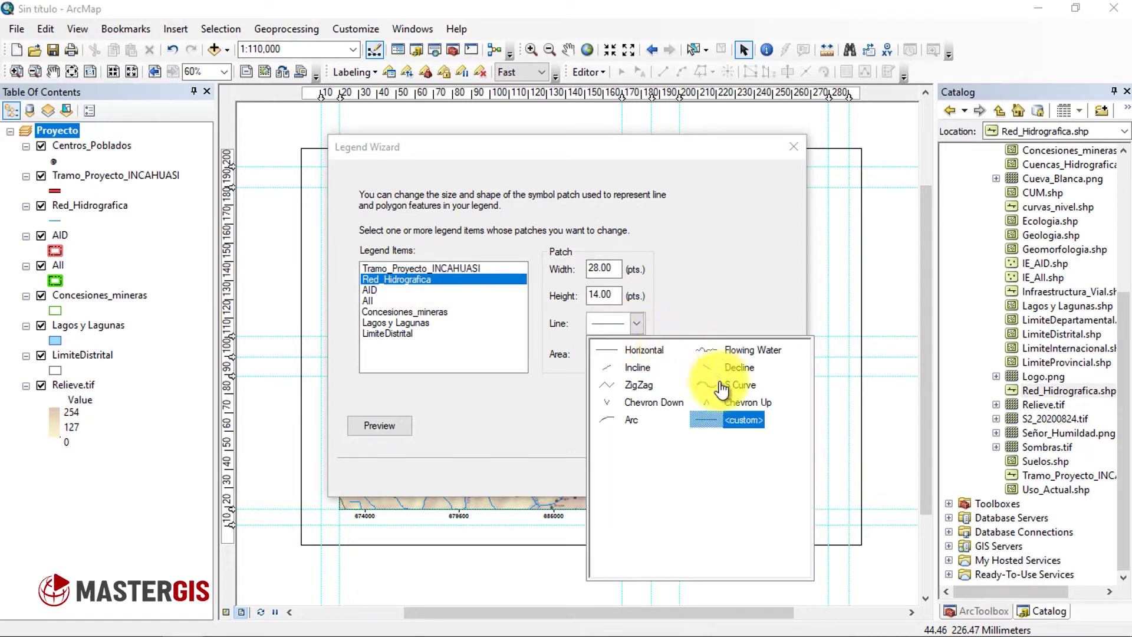
{"action": "left_click", "coordinate": [753, 391]}
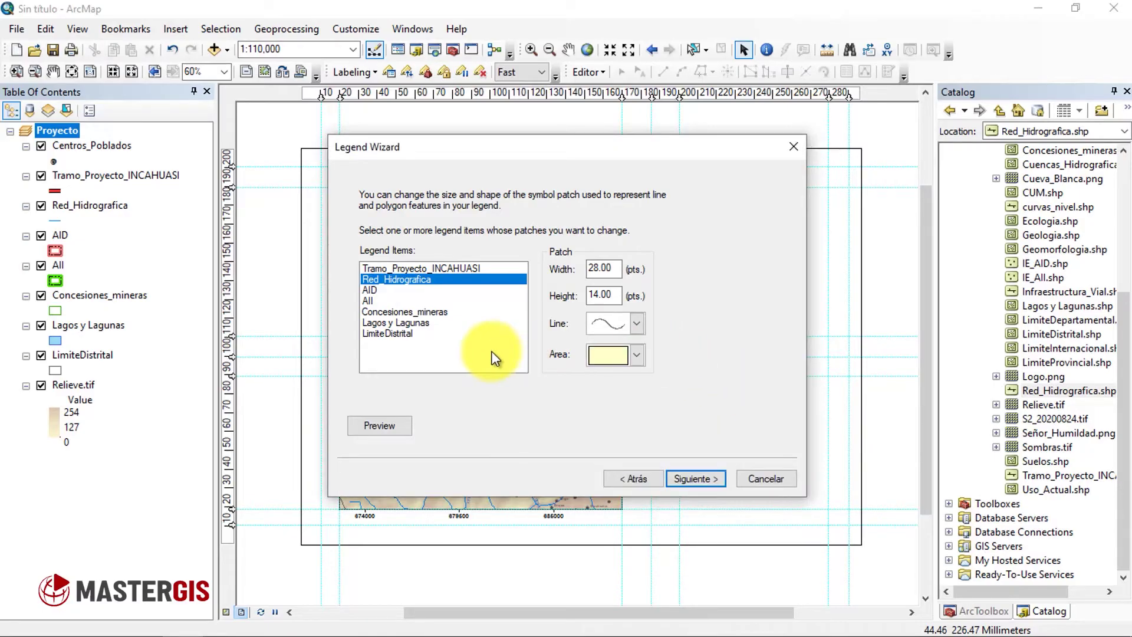
{"action": "left_click", "coordinate": [402, 321]}
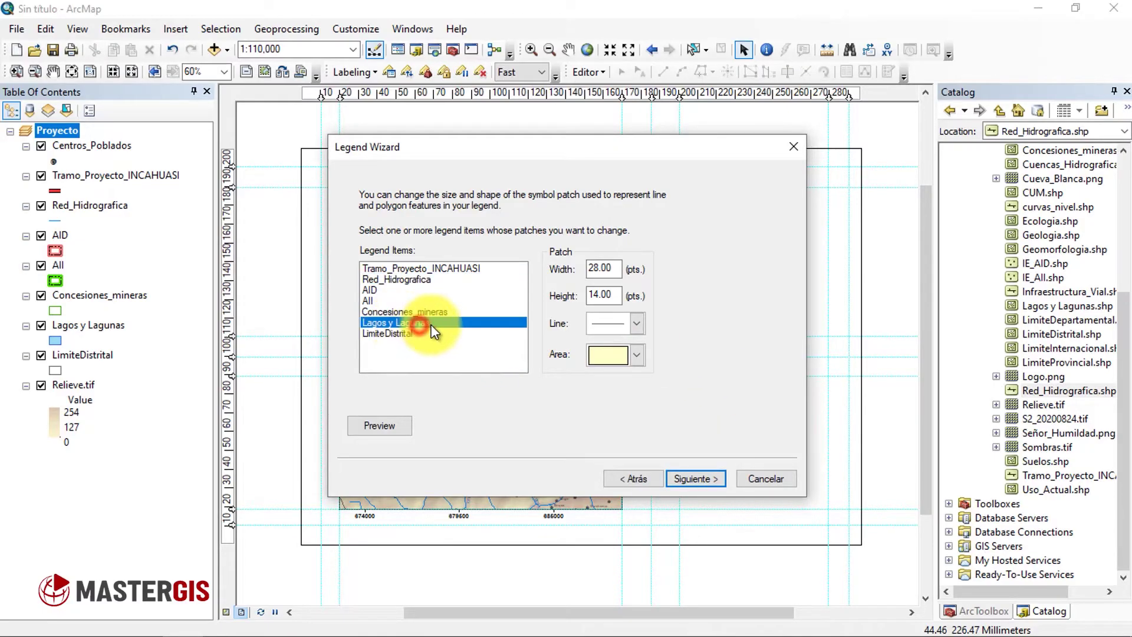
{"action": "left_click", "coordinate": [639, 356]}
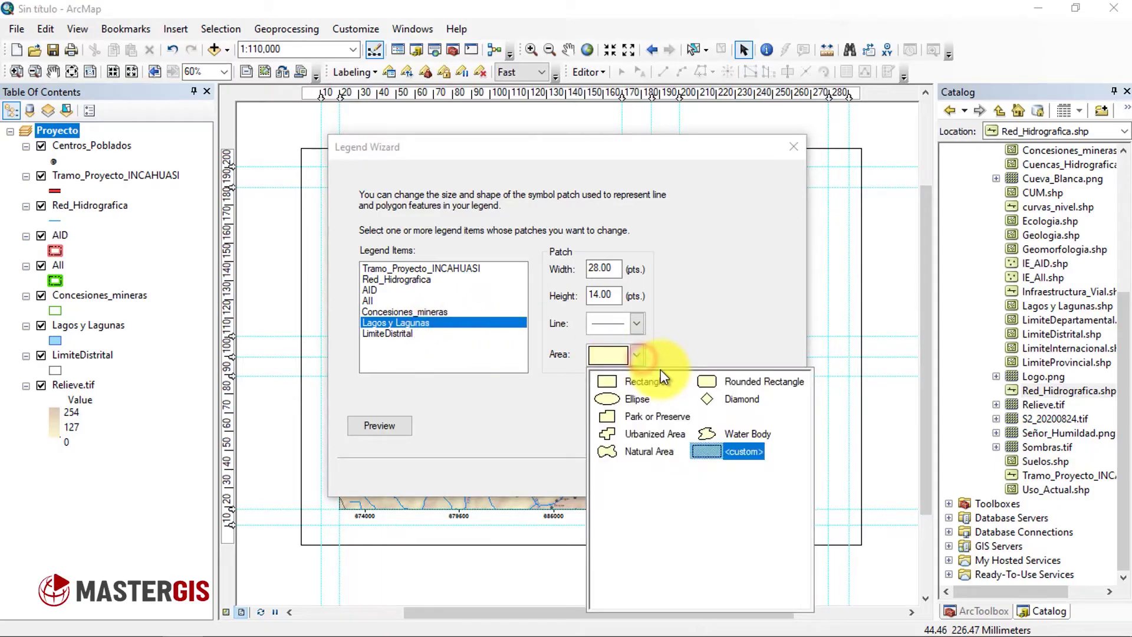
{"action": "left_click", "coordinate": [757, 436]}
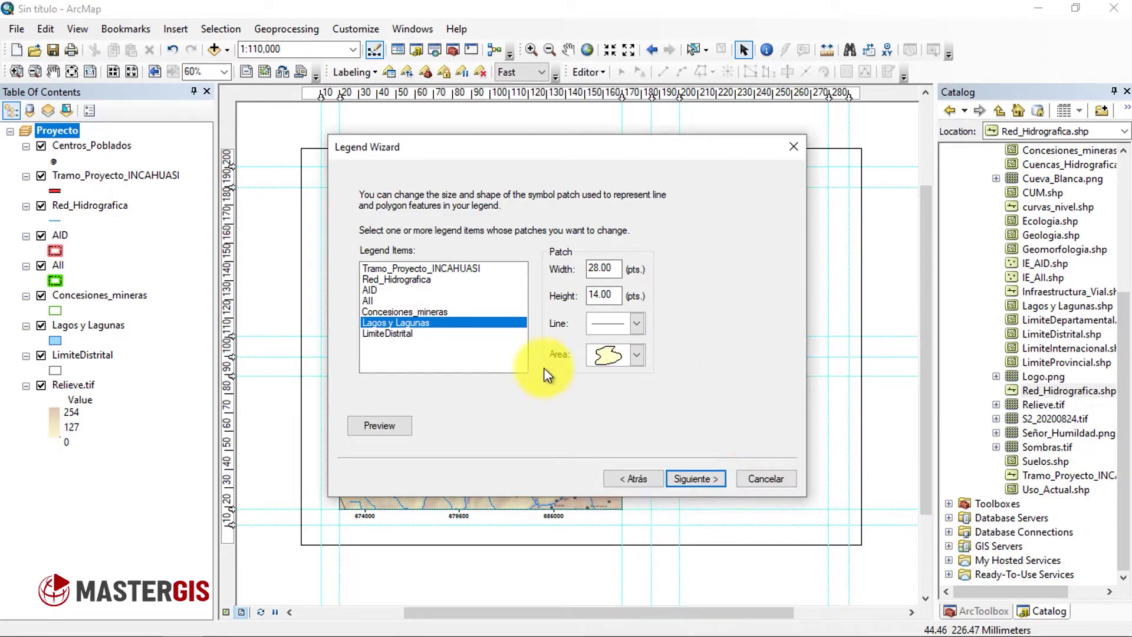
Step: Set the LimiteDistrital area patch to Urbanized Area and finish the legend with the default spacing
{"action": "left_click", "coordinate": [394, 332]}
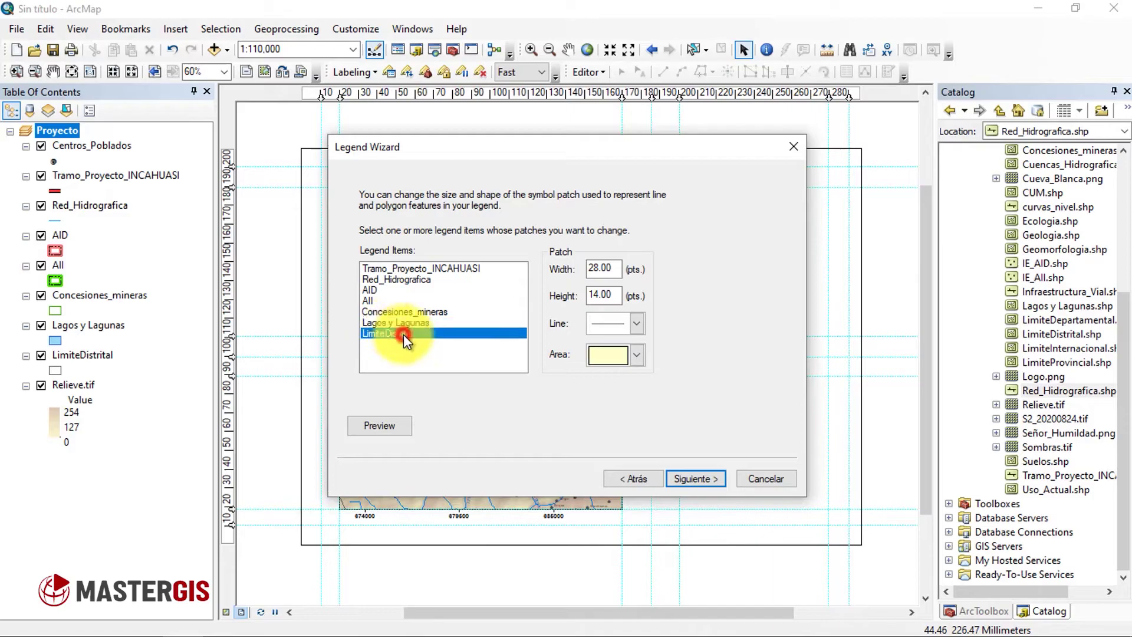
{"action": "left_click", "coordinate": [637, 355]}
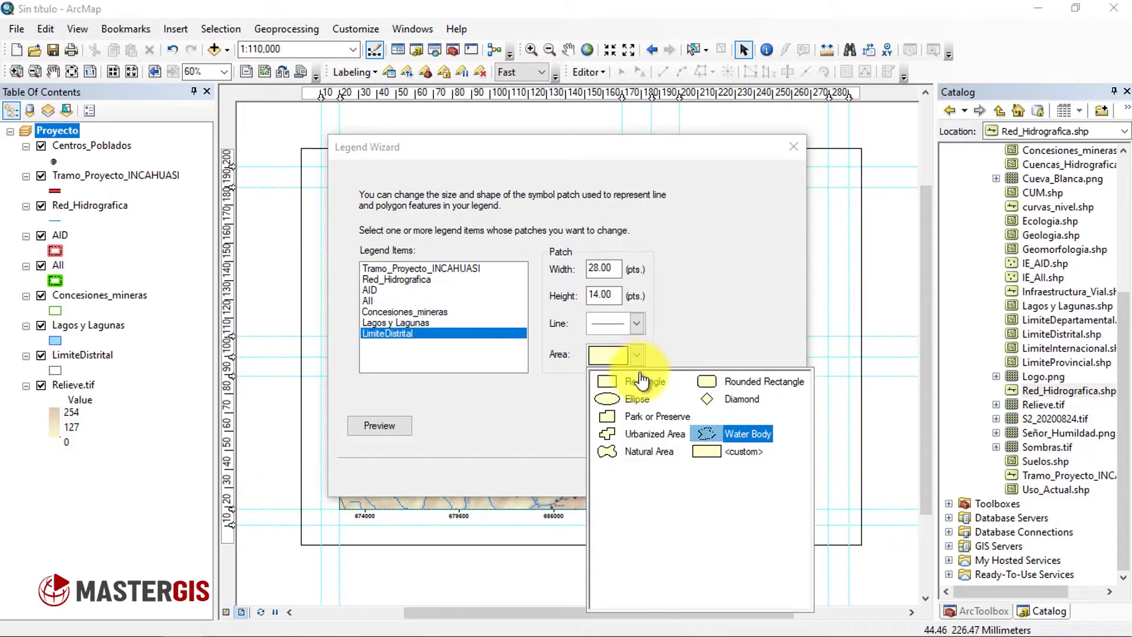
{"action": "left_click", "coordinate": [648, 435]}
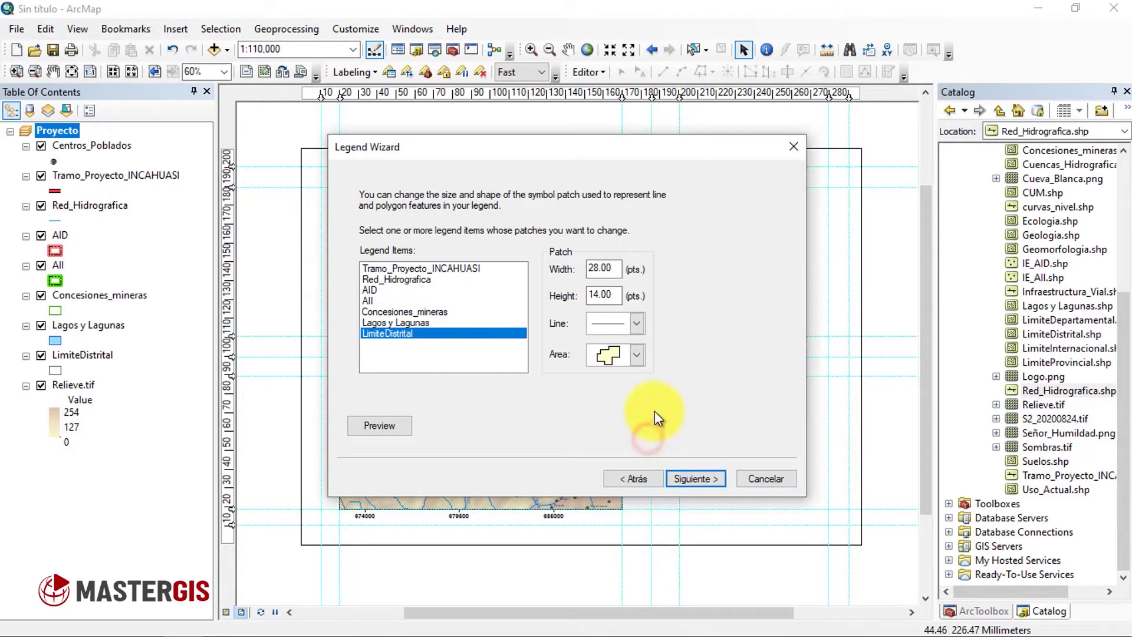
{"action": "left_click", "coordinate": [697, 478]}
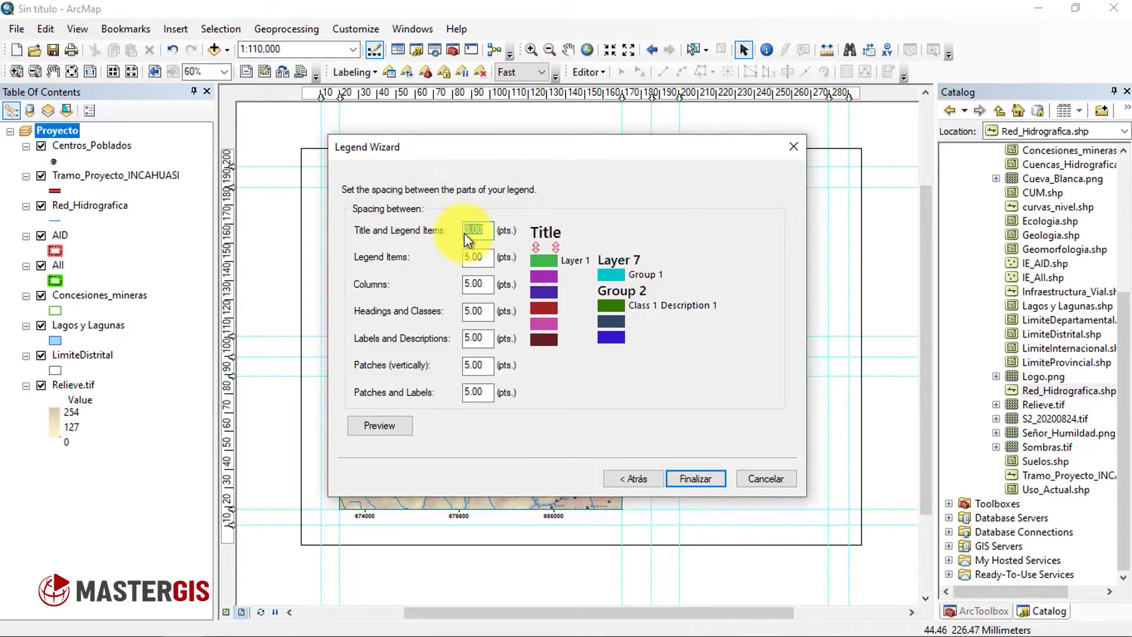
{"action": "left_click", "coordinate": [672, 478]}
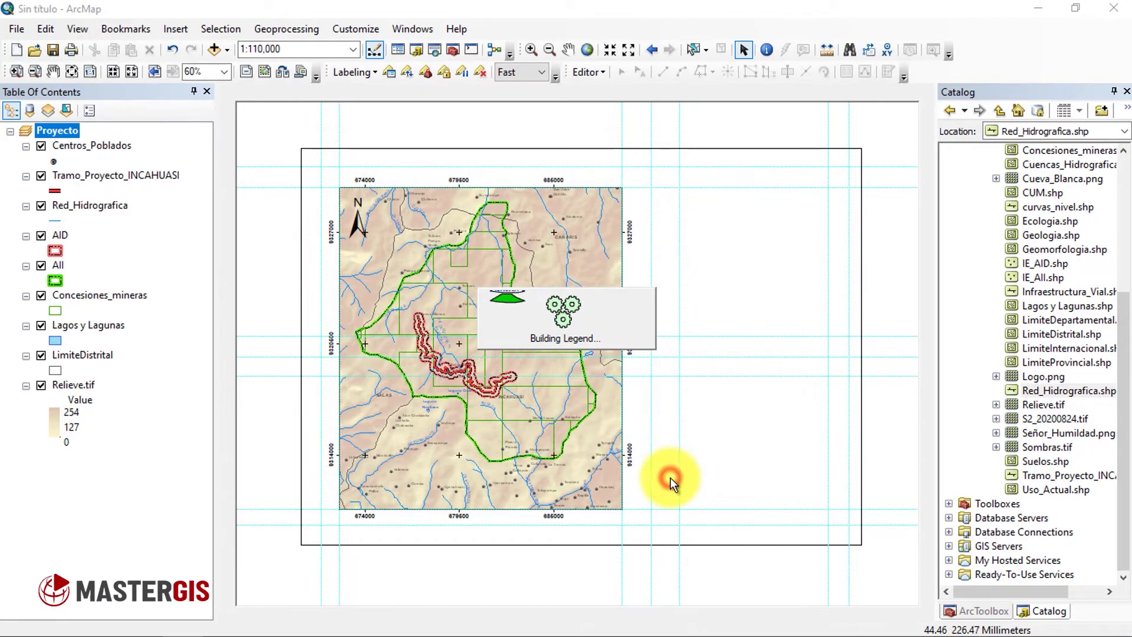
Step: Move the legend to the guides in the page's lower-right area and enlarge it slightly, down to the map frame's lower edge
{"action": "left_click_drag", "start_coordinate": [576, 374], "coordinate": [762, 456]}
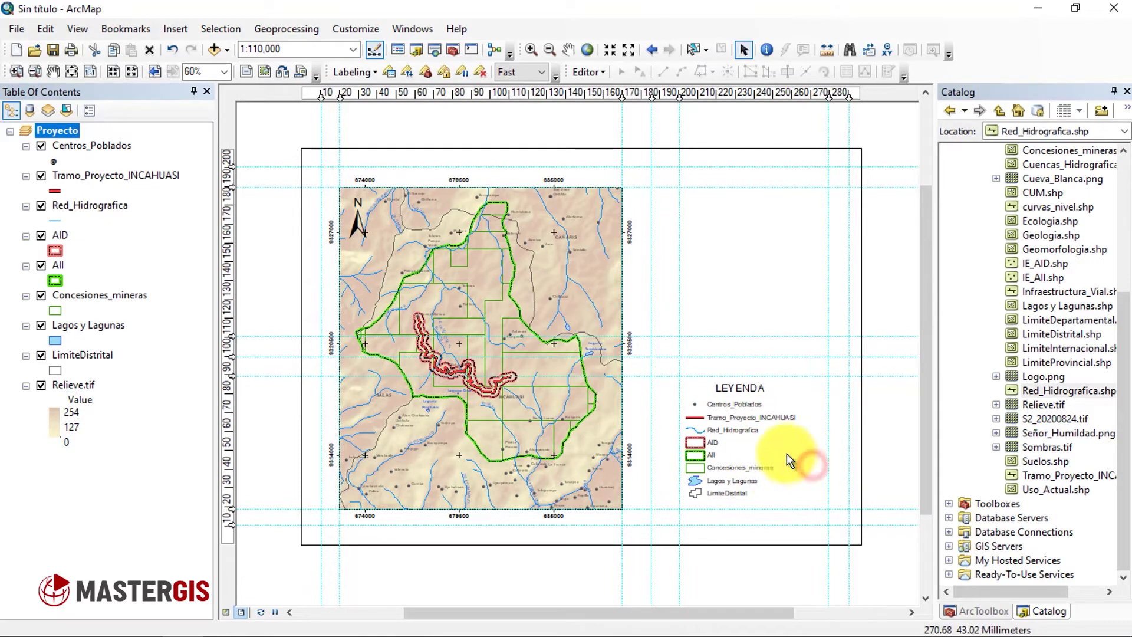
{"action": "left_click", "coordinate": [713, 433]}
{"action": "left_click_drag", "start_coordinate": [713, 433], "coordinate": [774, 436]}
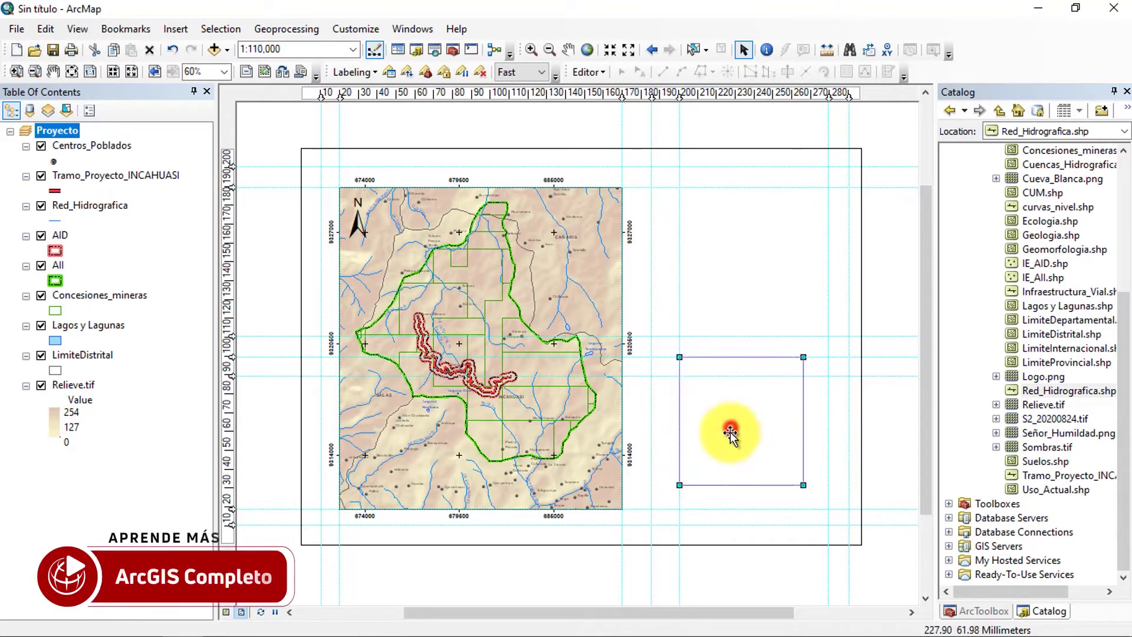
{"action": "left_click", "coordinate": [797, 437]}
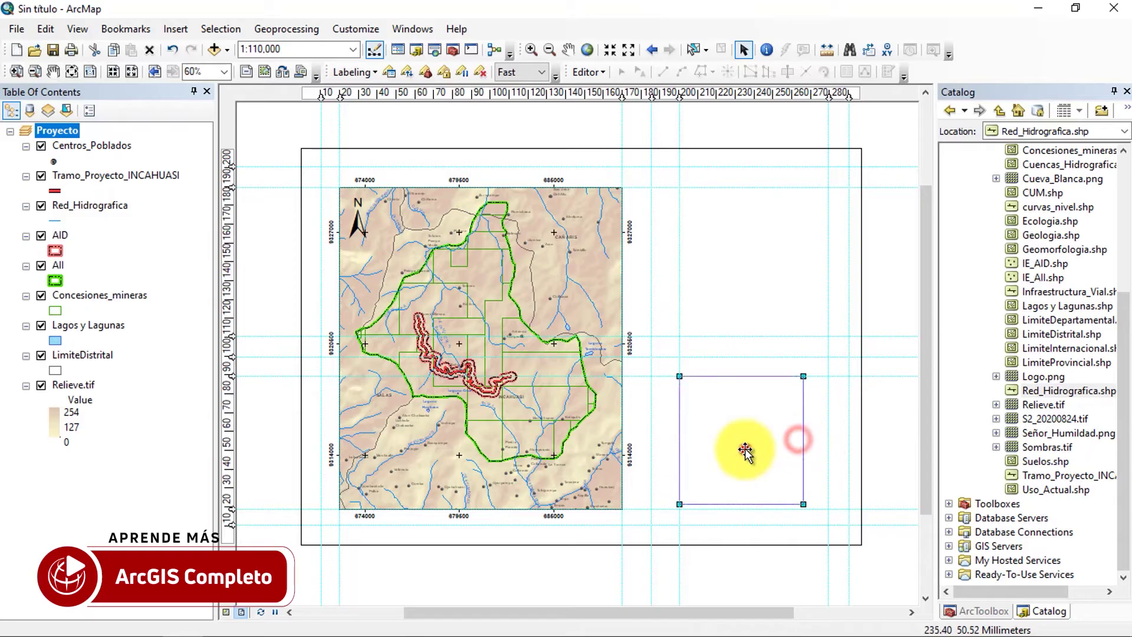
{"action": "left_click_drag", "start_coordinate": [801, 505], "coordinate": [808, 511]}
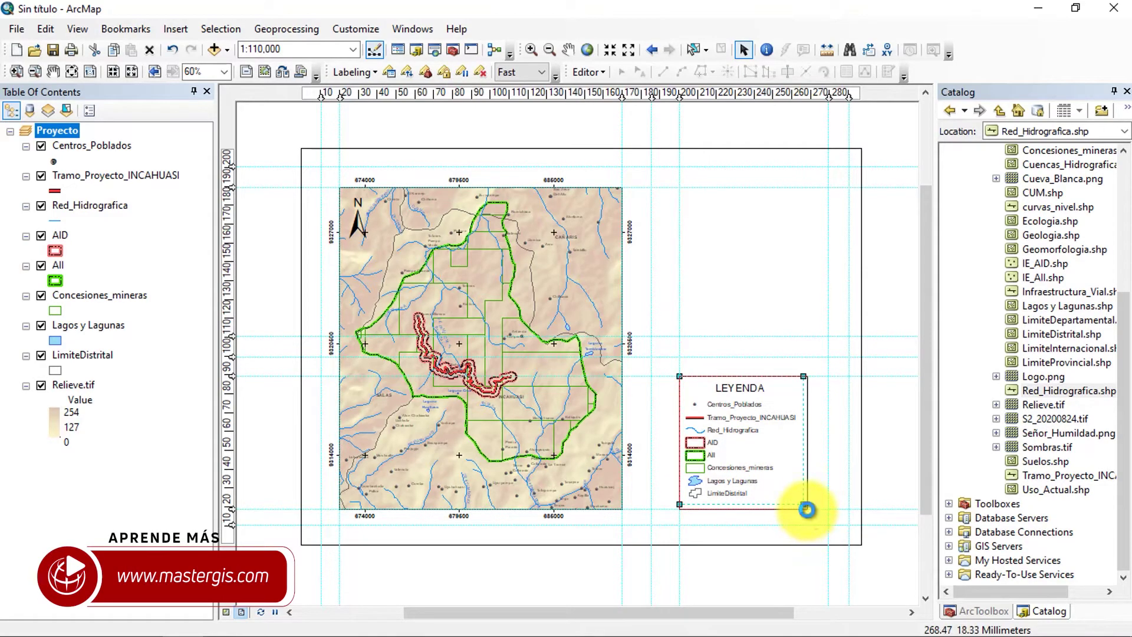
Step: Change the legend's default area patch to Rounded Rectangle and deselect the legend
{"action": "left_click", "coordinate": [772, 462]}
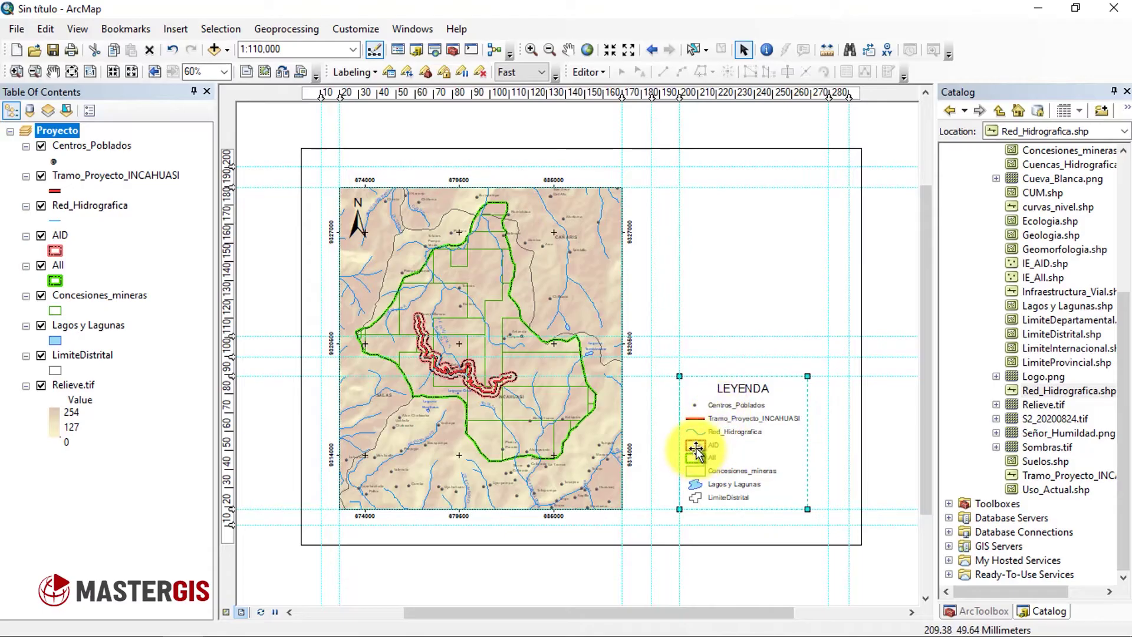
{"action": "right_click", "coordinate": [730, 426]}
{"action": "left_click", "coordinate": [766, 412]}
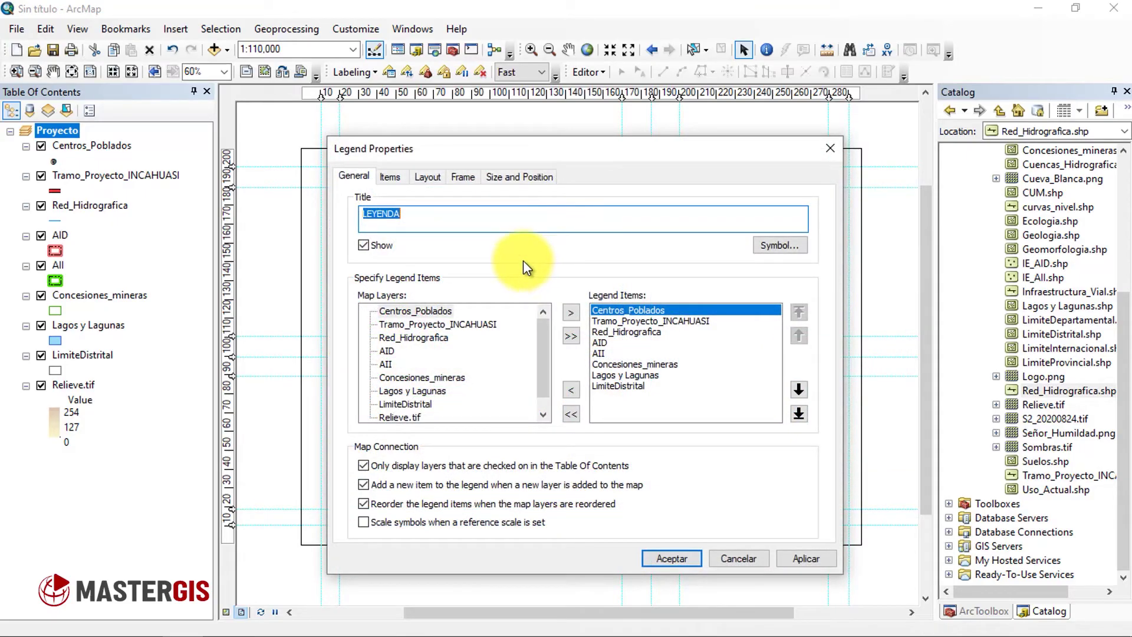
{"action": "left_click", "coordinate": [439, 179]}
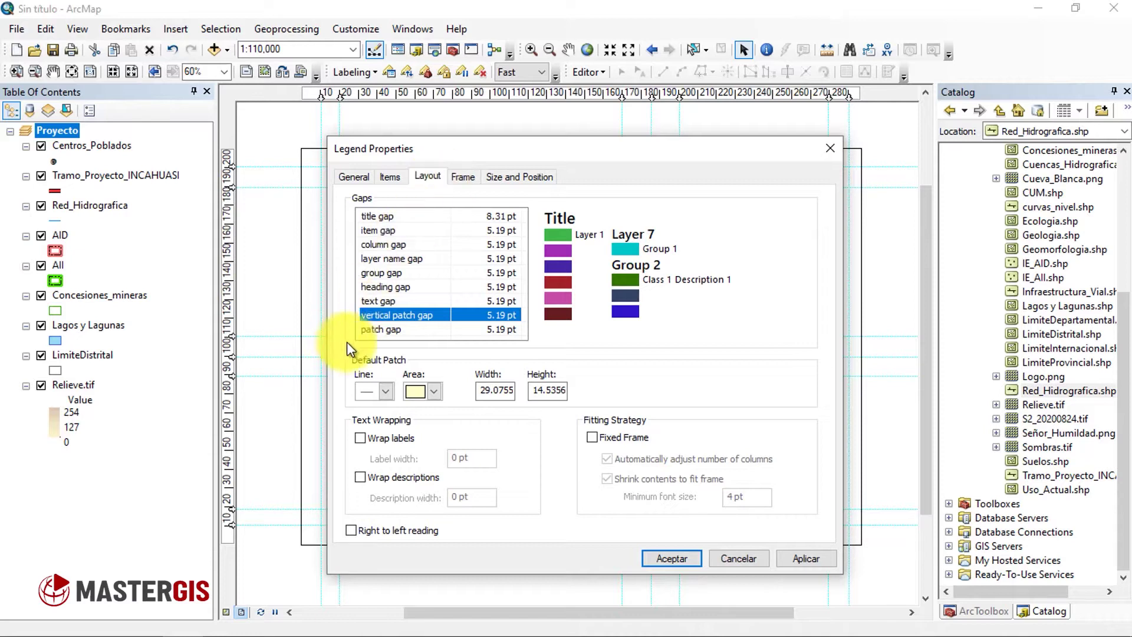
{"action": "left_click", "coordinate": [436, 395]}
{"action": "left_click", "coordinate": [569, 152]}
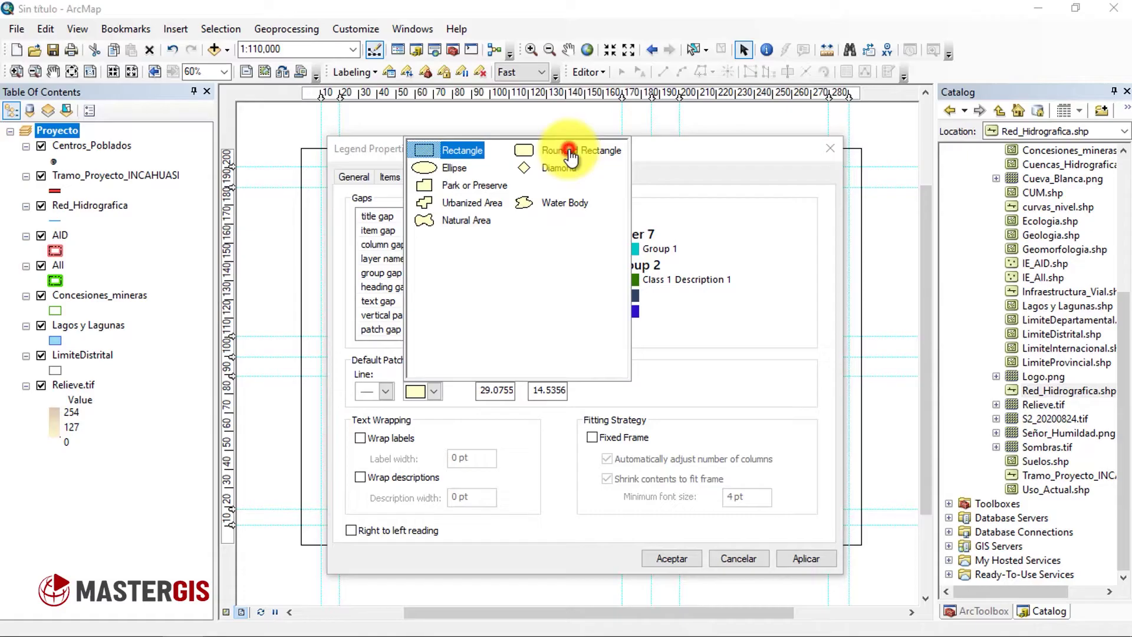
{"action": "left_click", "coordinate": [803, 557]}
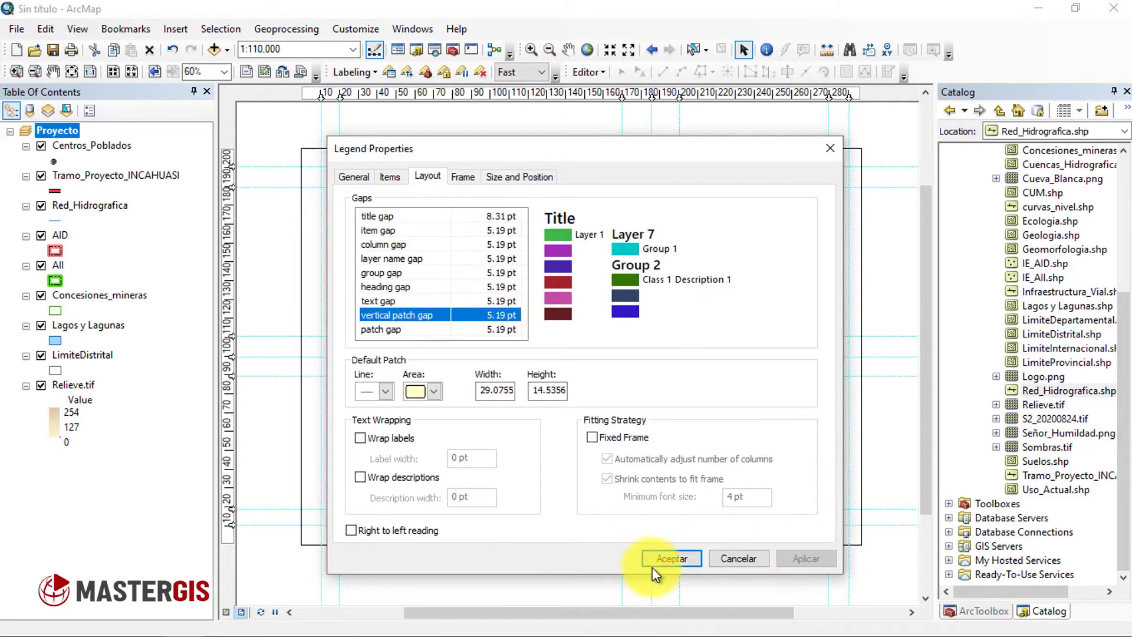
{"action": "left_click", "coordinate": [670, 558]}
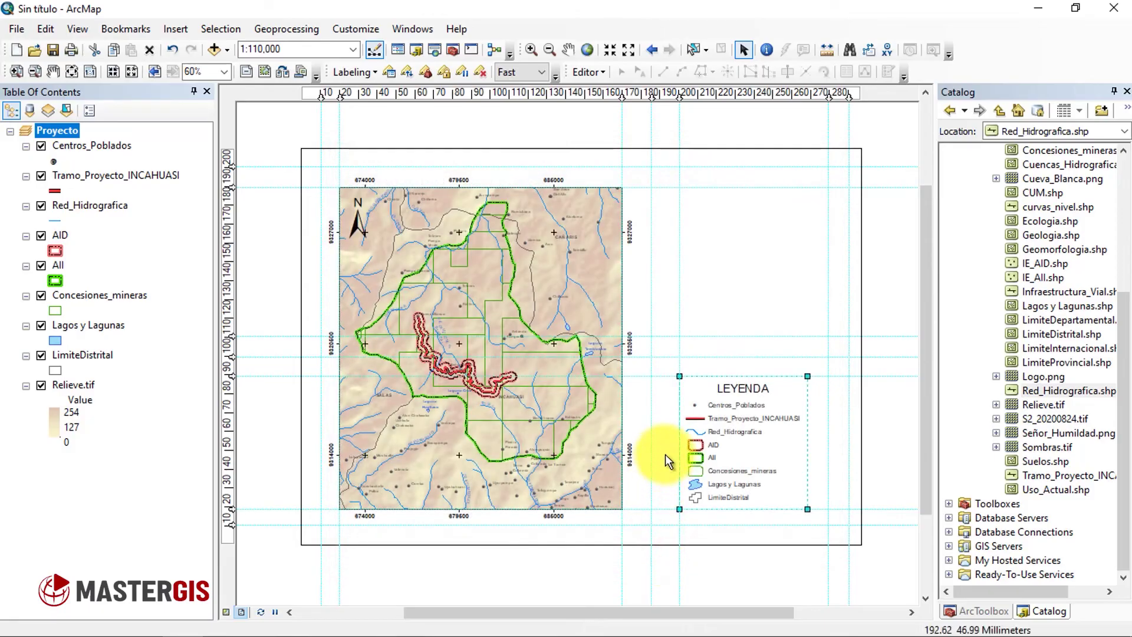
{"action": "key", "text": "Escape"}
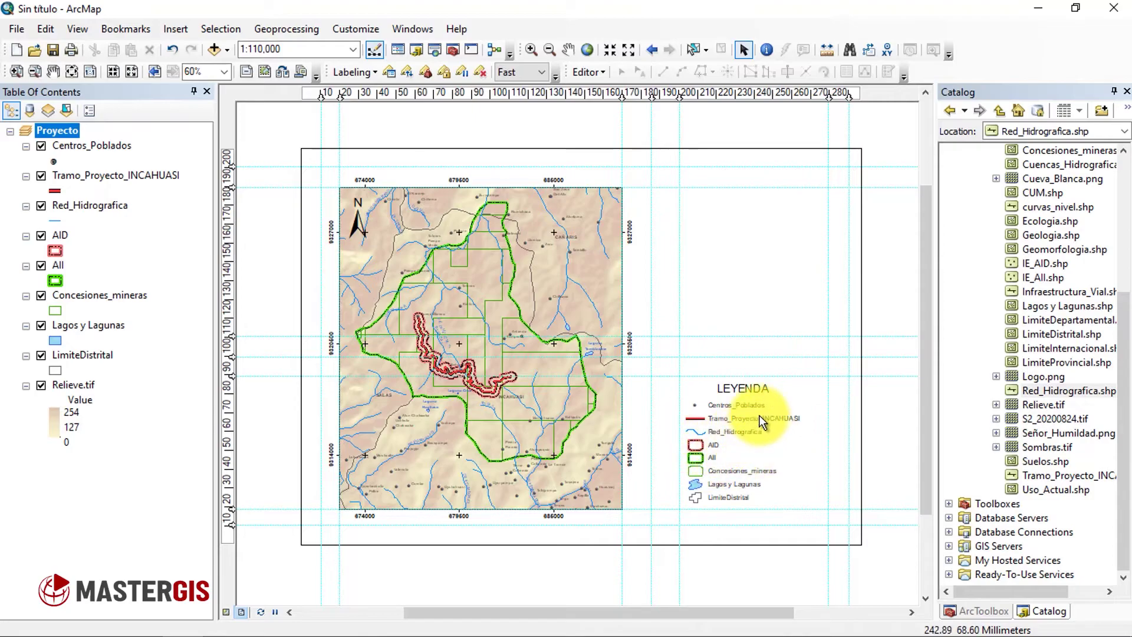
Step: Rename the Centros_Poblados layer to "Centros Poblados", replacing the underscore with a space
{"action": "left_click", "coordinate": [105, 148]}
{"action": "right_click", "coordinate": [105, 147]}
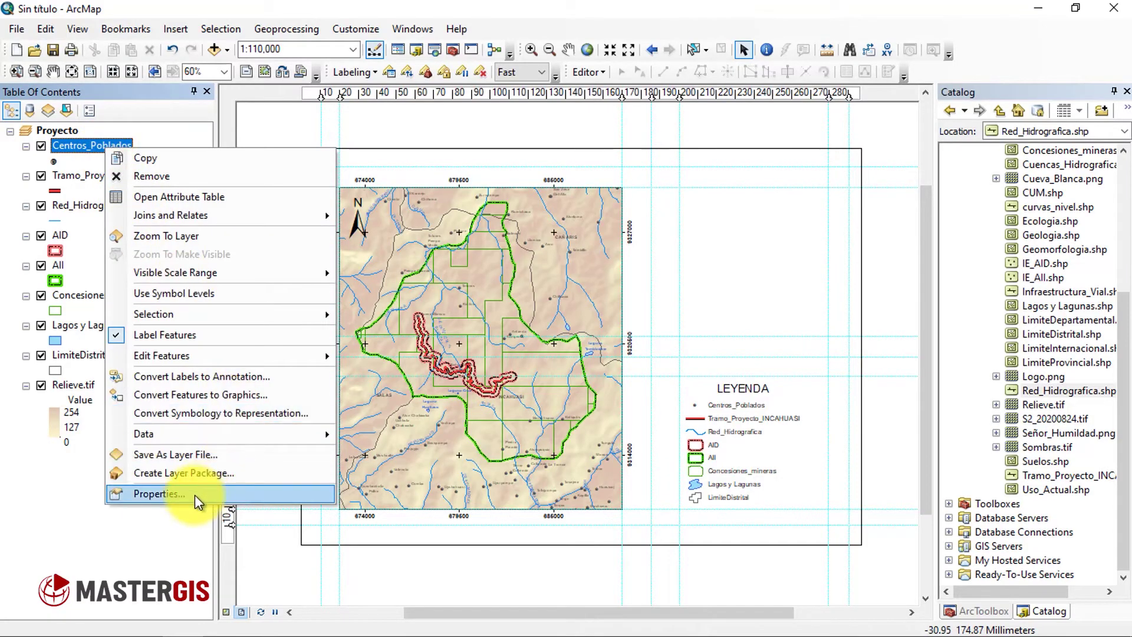
{"action": "left_click", "coordinate": [221, 495]}
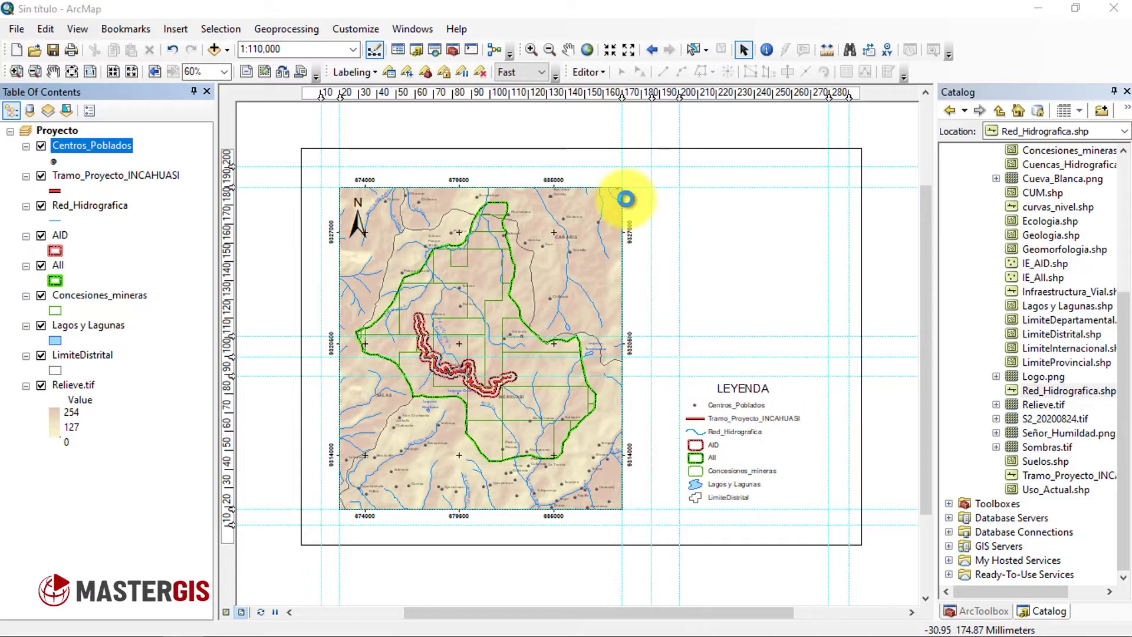
{"action": "left_click_drag", "start_coordinate": [536, 121], "coordinate": [365, 122]}
{"action": "left_click", "coordinate": [133, 155]}
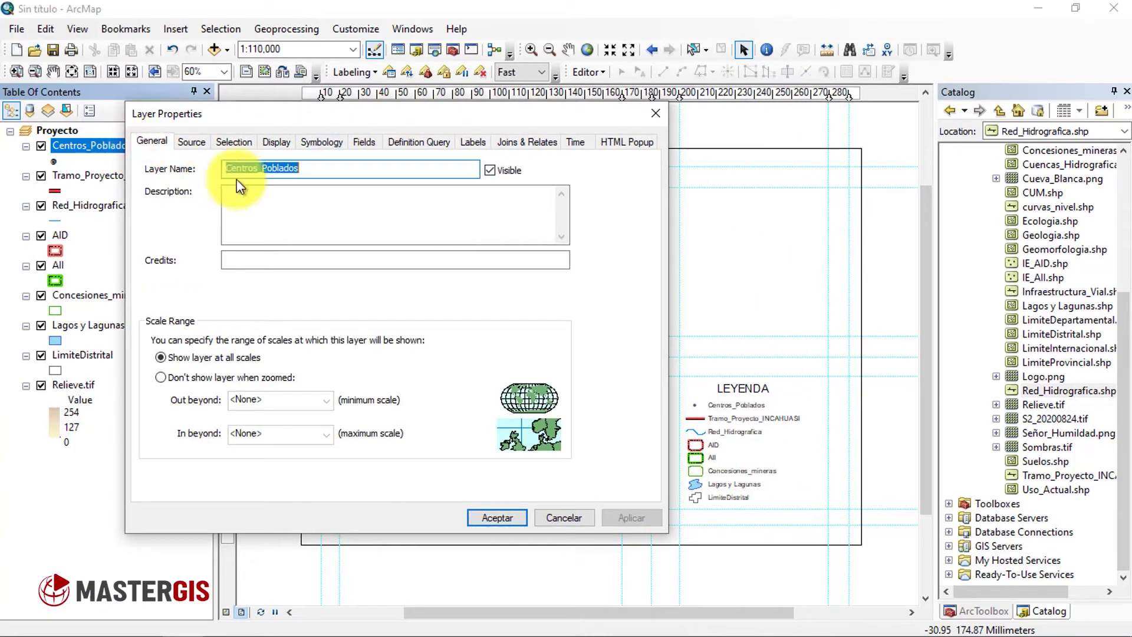
{"action": "left_click", "coordinate": [265, 169]}
{"action": "key", "text": "BackSpace"}
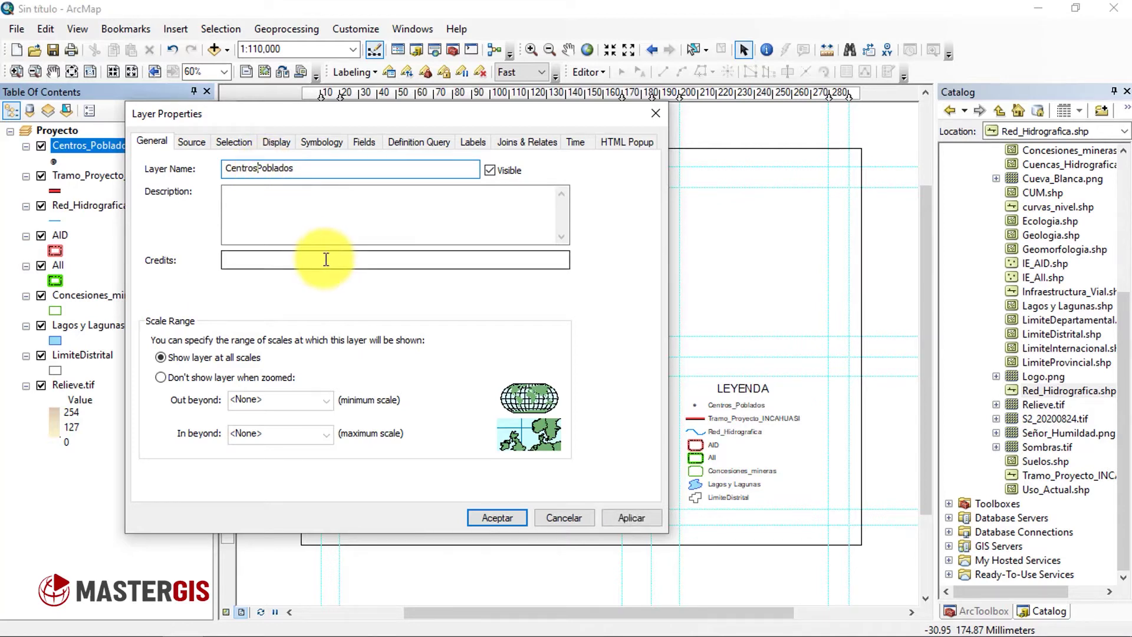
{"action": "left_click", "coordinate": [627, 518]}
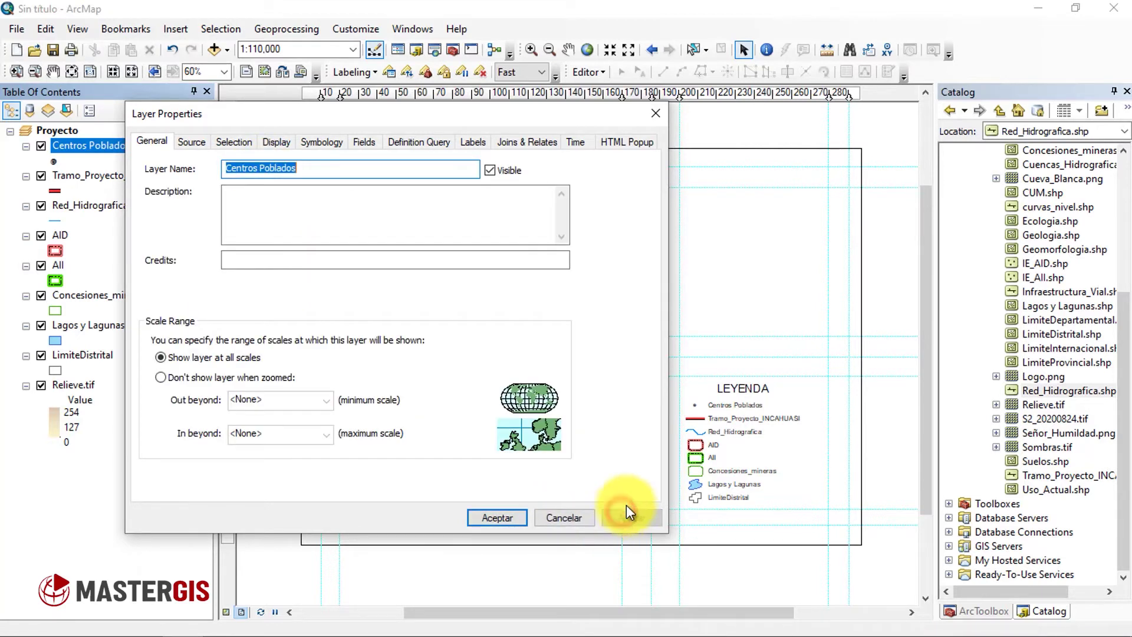
{"action": "left_click", "coordinate": [480, 518]}
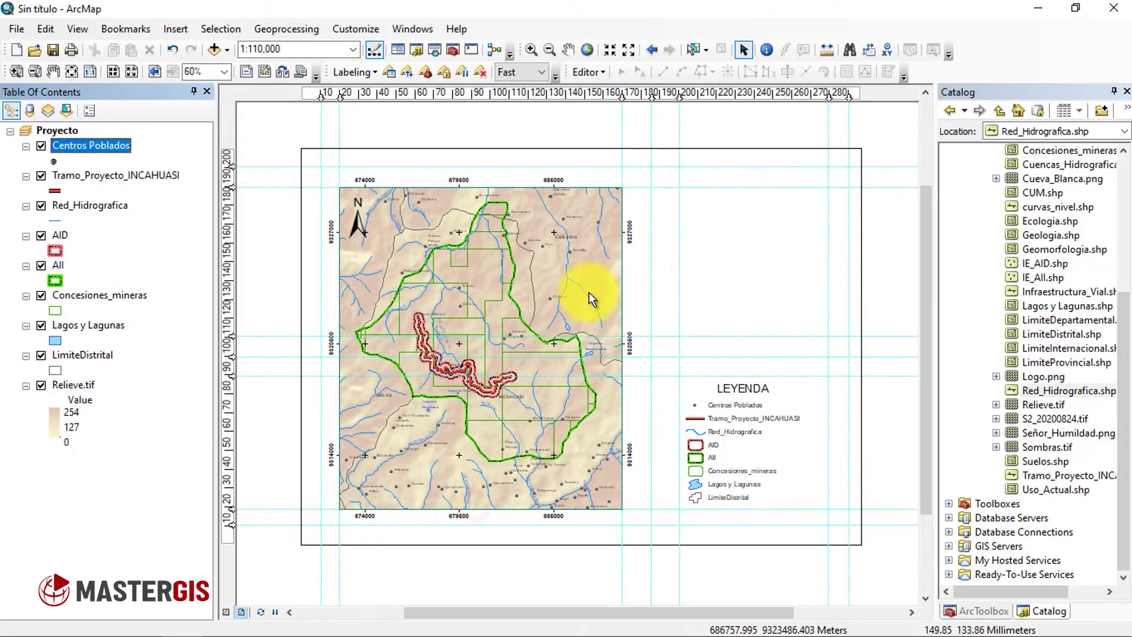
Step: Rename the Tramo_Proyecto_INCAHUASI layer to "Tramo Proyecto", dropping the INCAHUASI suffix
{"action": "left_click", "coordinate": [101, 178]}
{"action": "right_click", "coordinate": [101, 178]}
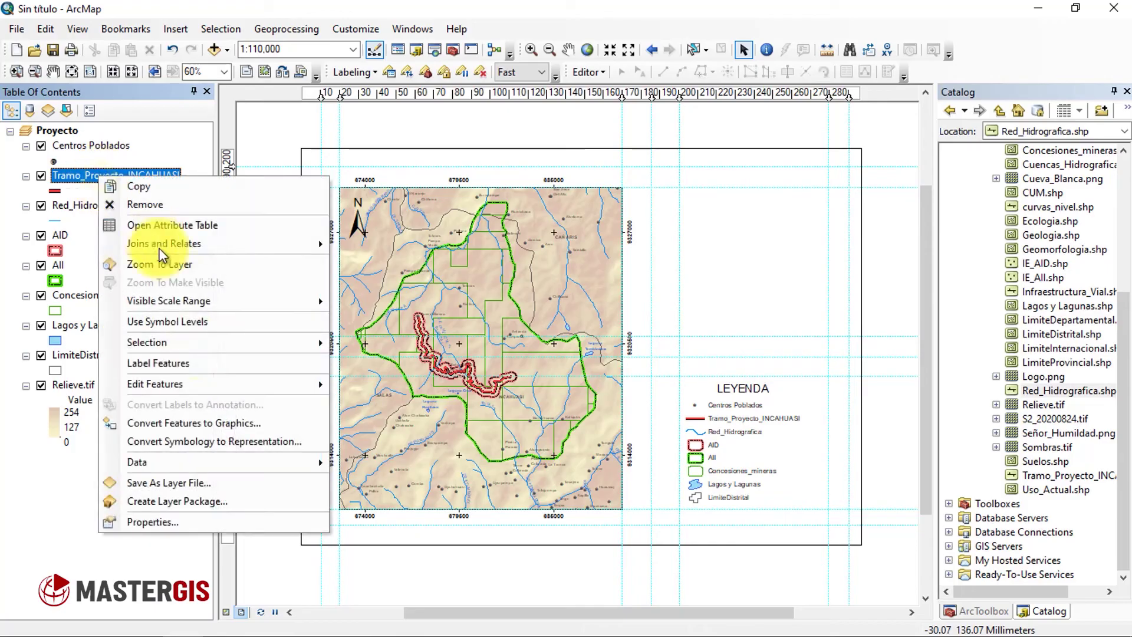
{"action": "left_click", "coordinate": [260, 522]}
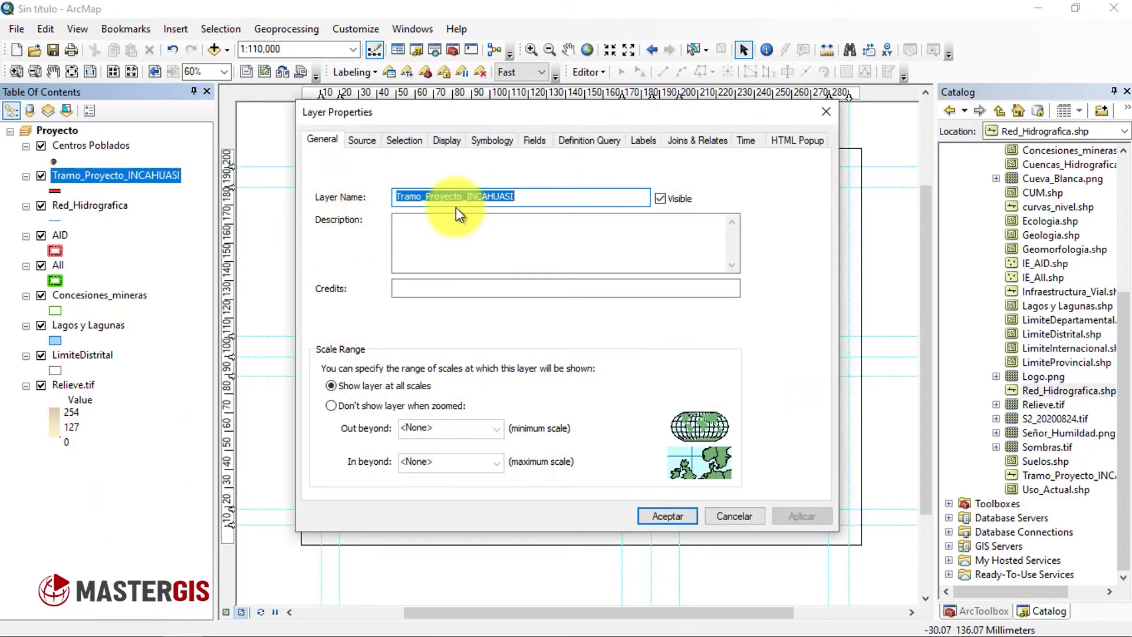
{"action": "left_click", "coordinate": [450, 196]}
{"action": "left_click_drag", "start_coordinate": [531, 196], "coordinate": [425, 189]}
{"action": "left_click", "coordinate": [422, 190]}
{"action": "key", "text": "BackSpace"}
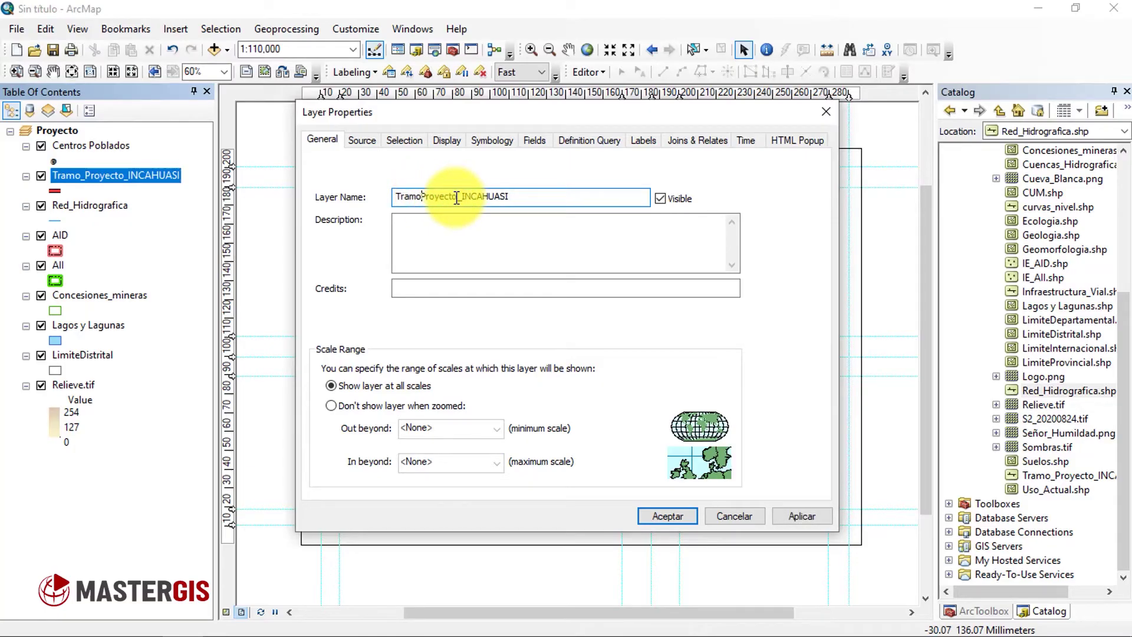
{"action": "left_click_drag", "start_coordinate": [456, 196], "coordinate": [562, 221]}
{"action": "key", "text": "BackSpace"}
{"action": "left_click", "coordinate": [802, 516]}
{"action": "left_click", "coordinate": [665, 516]}
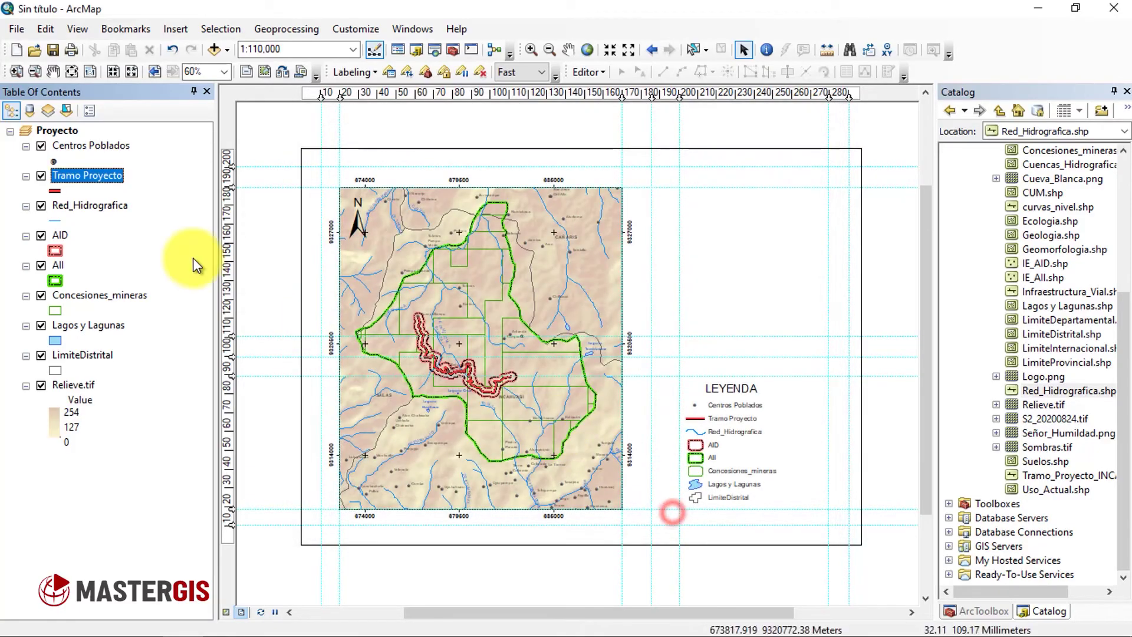
Step: Rename the Red_Hidrografica layer to "Red Hidrográfica", with a space and the accented á
{"action": "right_click", "coordinate": [91, 203]}
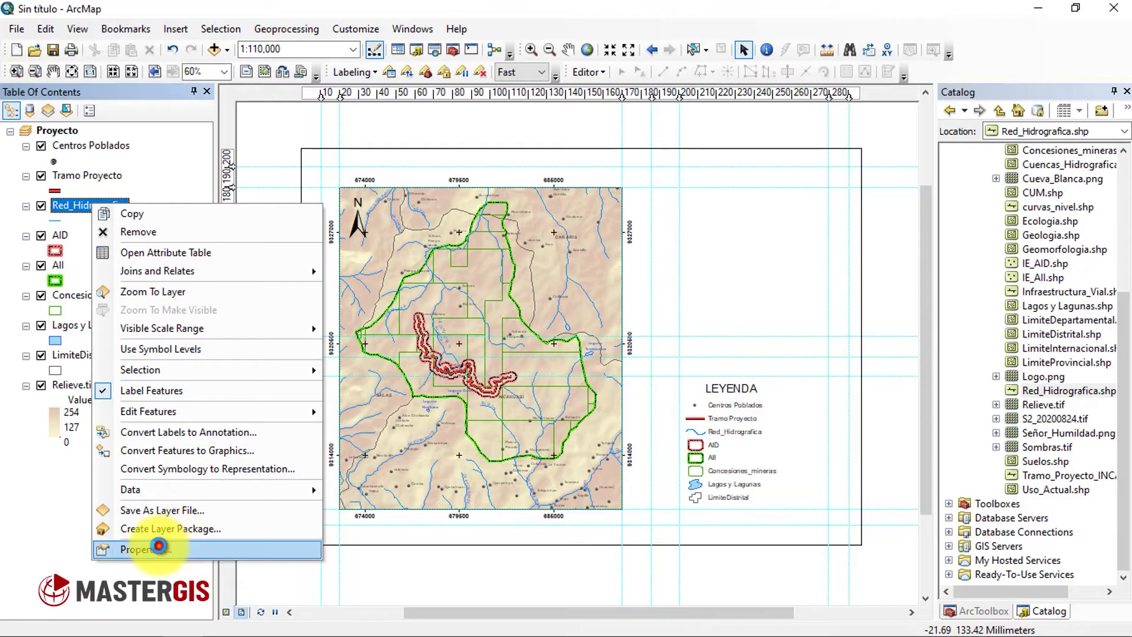
{"action": "left_click", "coordinate": [155, 548]}
{"action": "left_click", "coordinate": [416, 196]}
{"action": "key", "text": "BackSpace"}
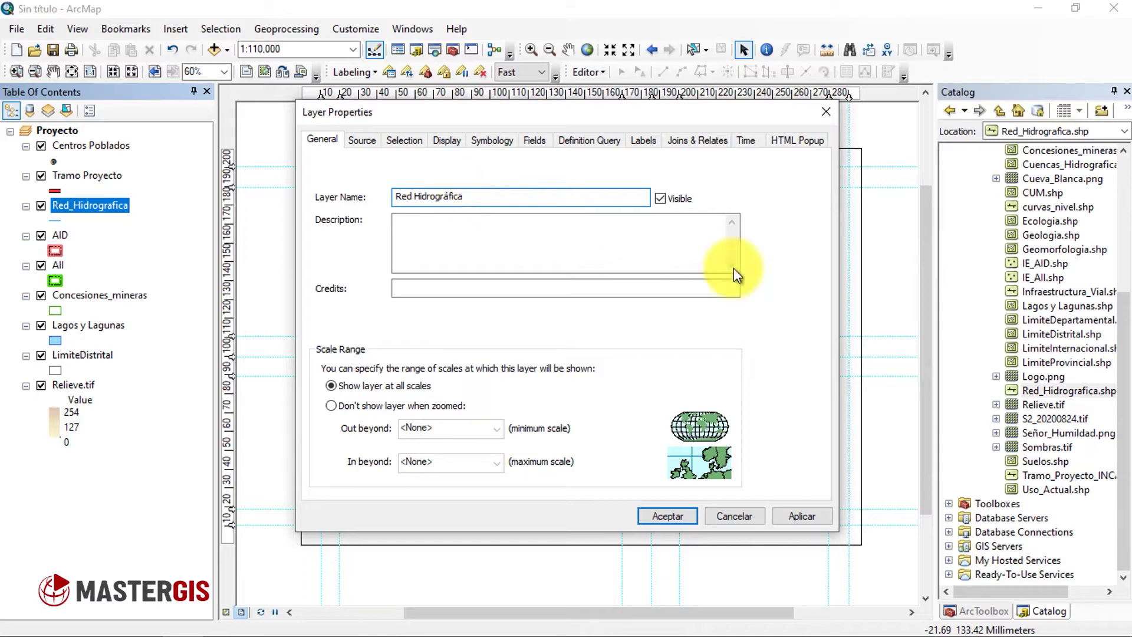
{"action": "left_click", "coordinate": [787, 521]}
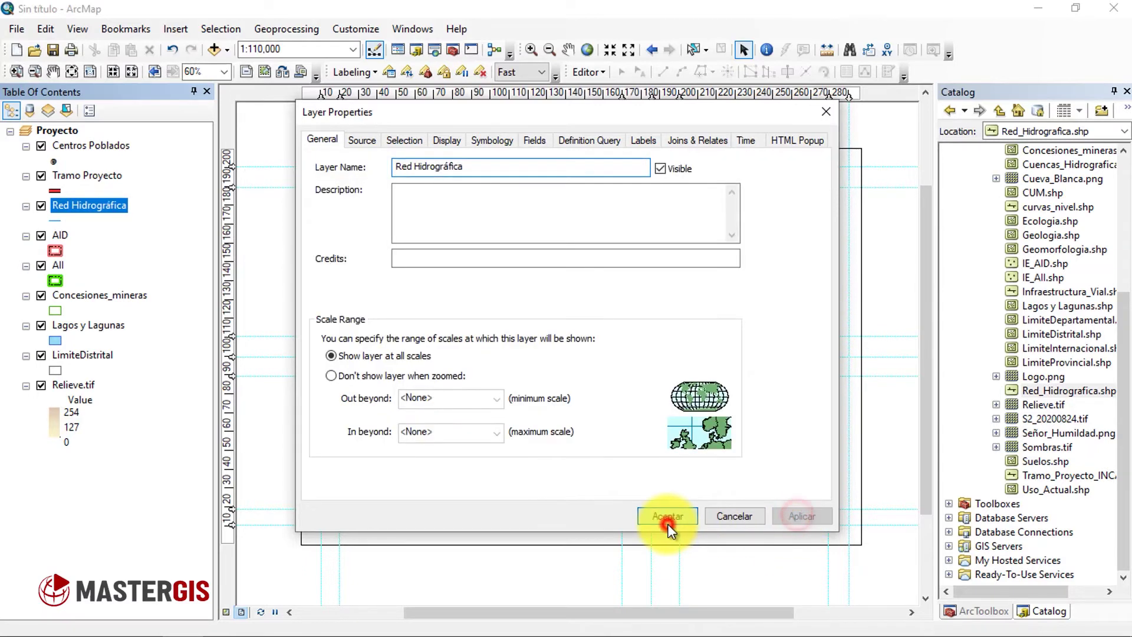
{"action": "left_click", "coordinate": [668, 517]}
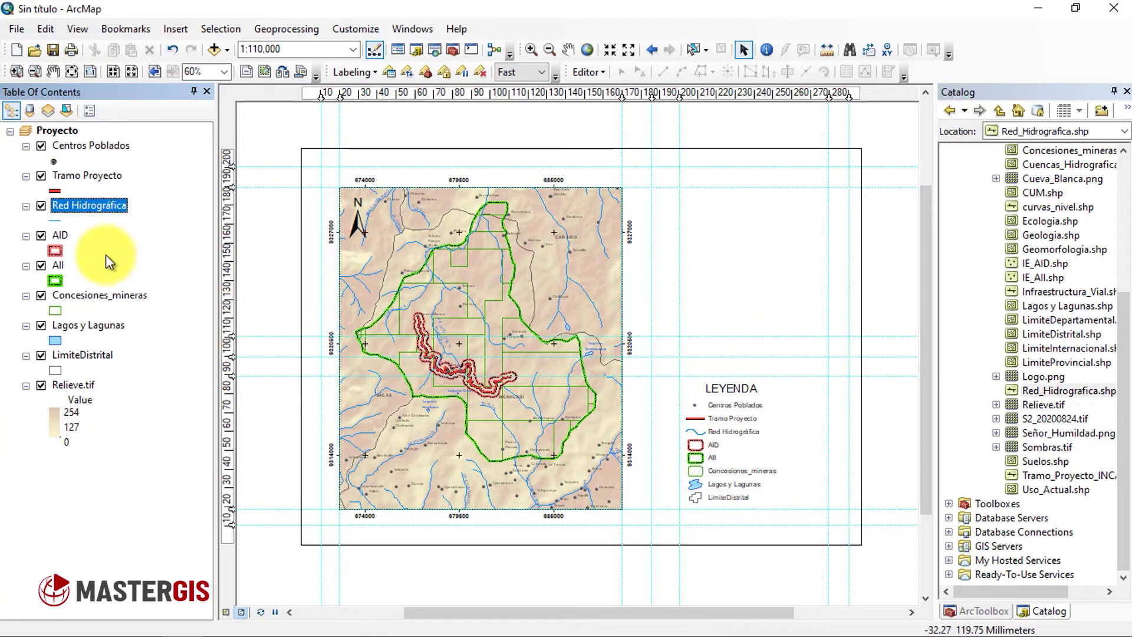
Step: Rename the AID layer to "Área de influencia directa" in its layer properties
{"action": "right_click", "coordinate": [57, 239]}
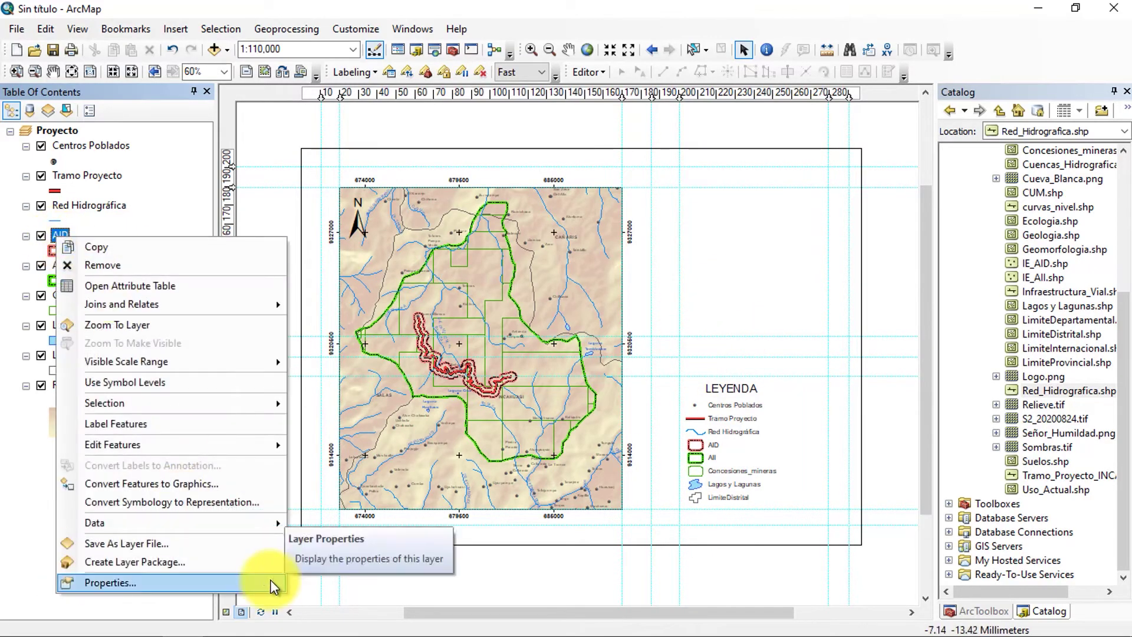
{"action": "left_click", "coordinate": [262, 582]}
{"action": "double_click", "coordinate": [485, 201]}
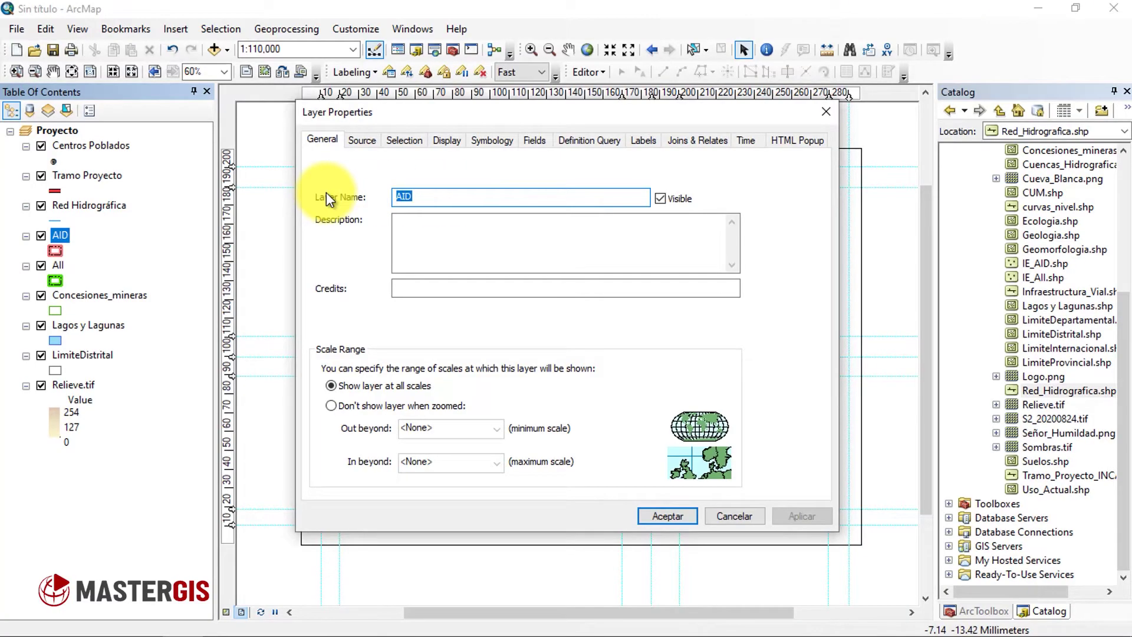
{"action": "key", "text": "BackSpace"}
{"action": "type", "text": "Área de "}
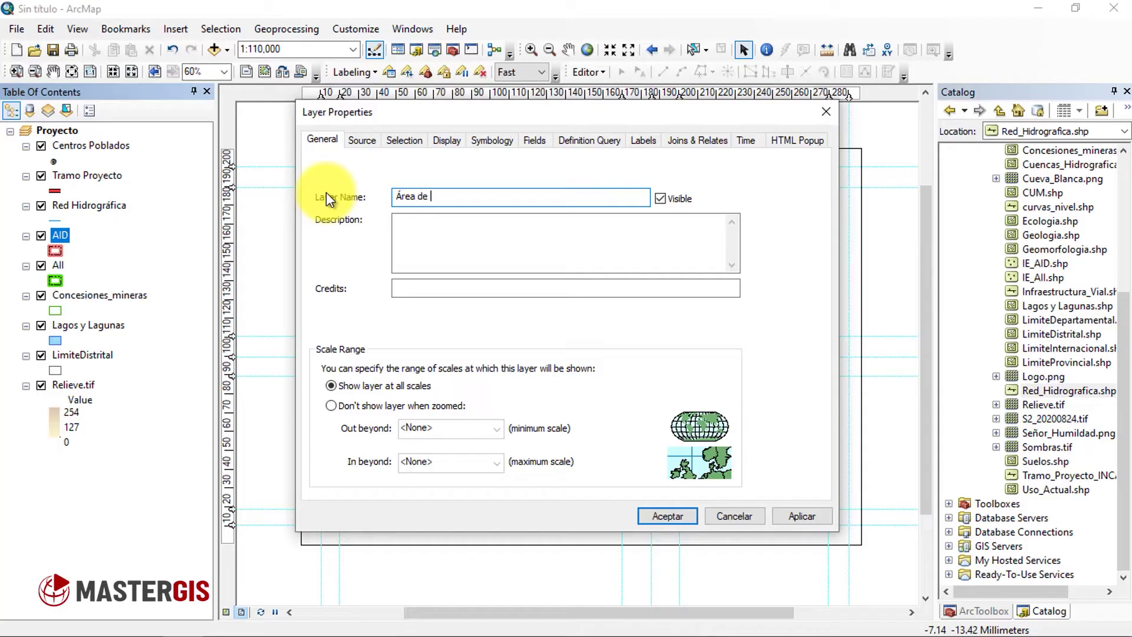
{"action": "type", "text": "infiluencia directa"}
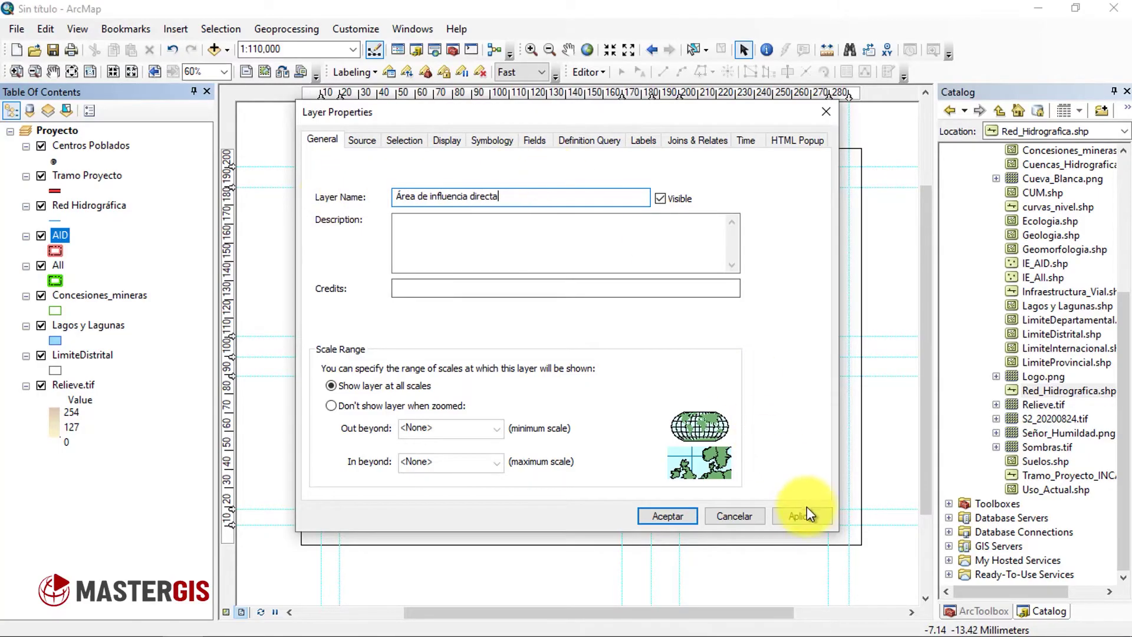
{"action": "left_click", "coordinate": [800, 515]}
{"action": "left_click", "coordinate": [670, 517]}
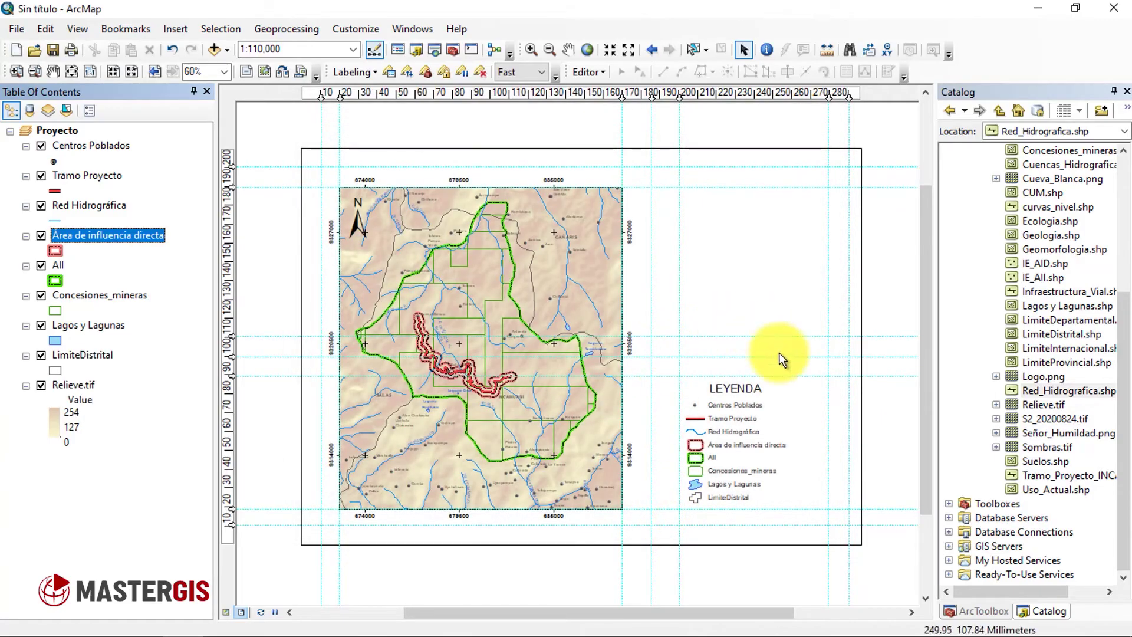
Step: Rename the AII layer to "Área de influencia indirecta" in its layer properties
{"action": "left_click", "coordinate": [59, 266]}
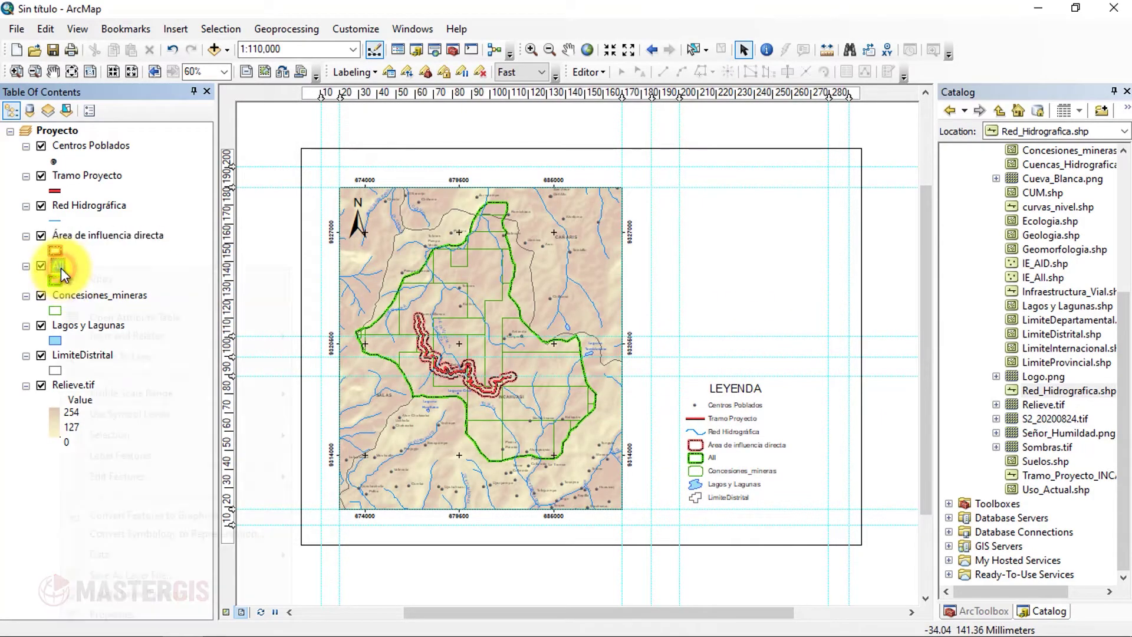
{"action": "right_click", "coordinate": [61, 268]}
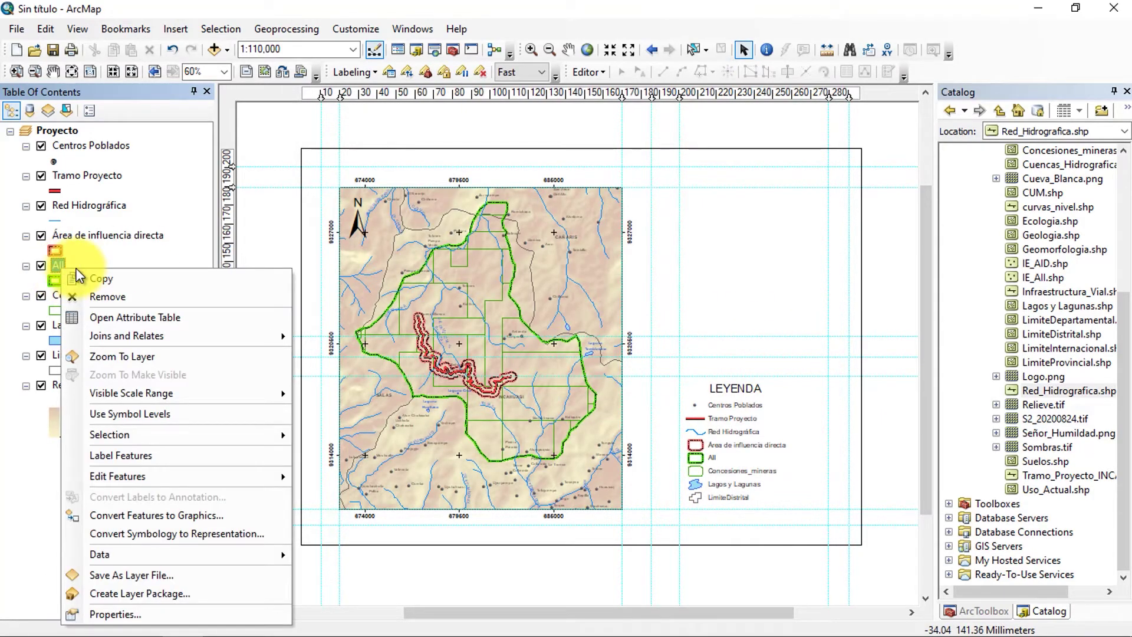
{"action": "left_click", "coordinate": [224, 614]}
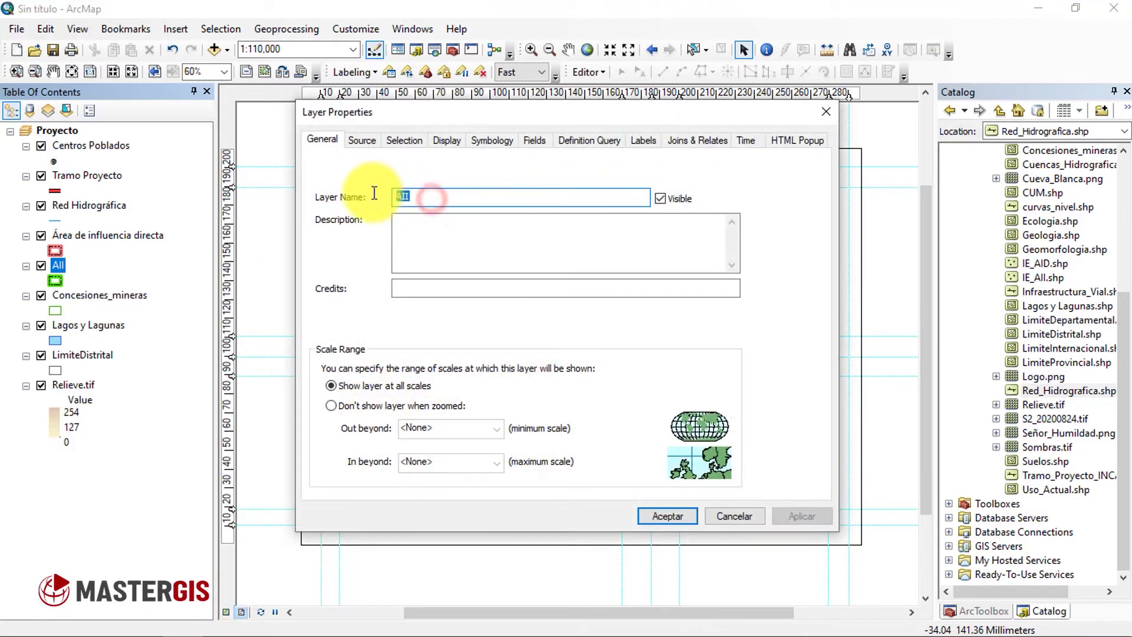
{"action": "type", "text": "Área"}
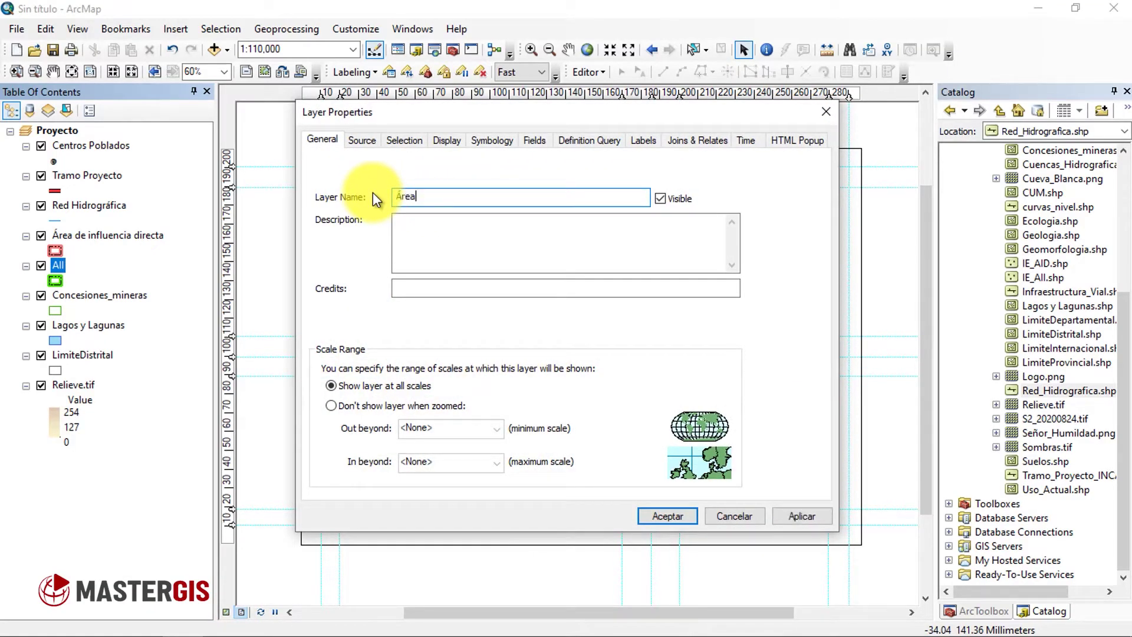
{"action": "type", "text": " de influencia indirecta"}
{"action": "left_click", "coordinate": [666, 516]}
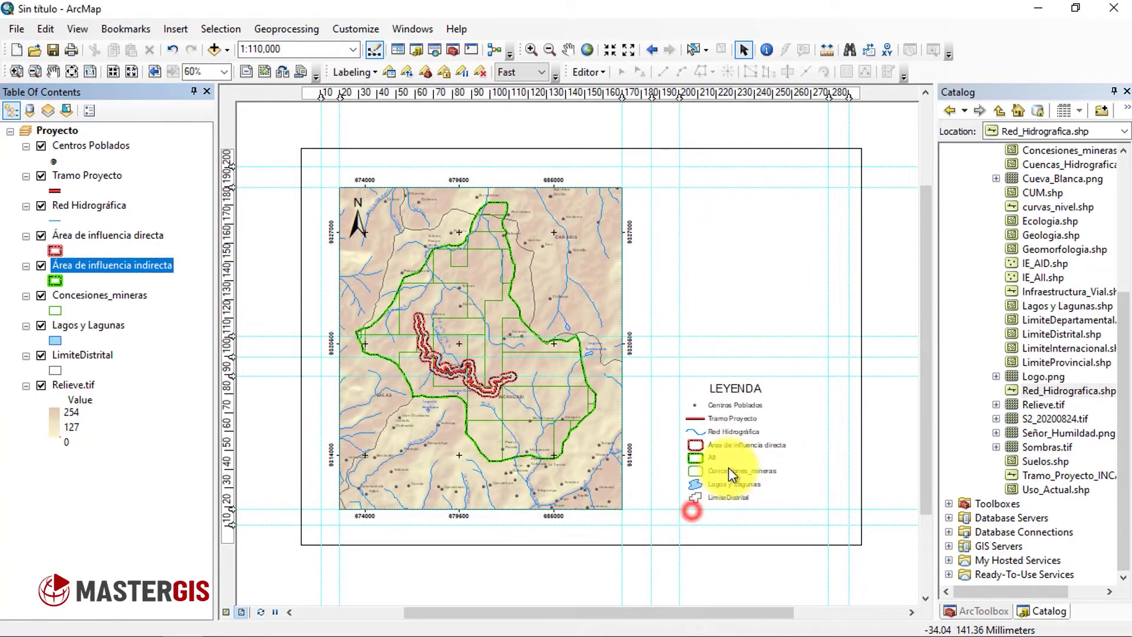
Step: Rename the Concesiones_mineras layer to "Concesiones mineras" and apply the change
{"action": "left_click", "coordinate": [100, 299]}
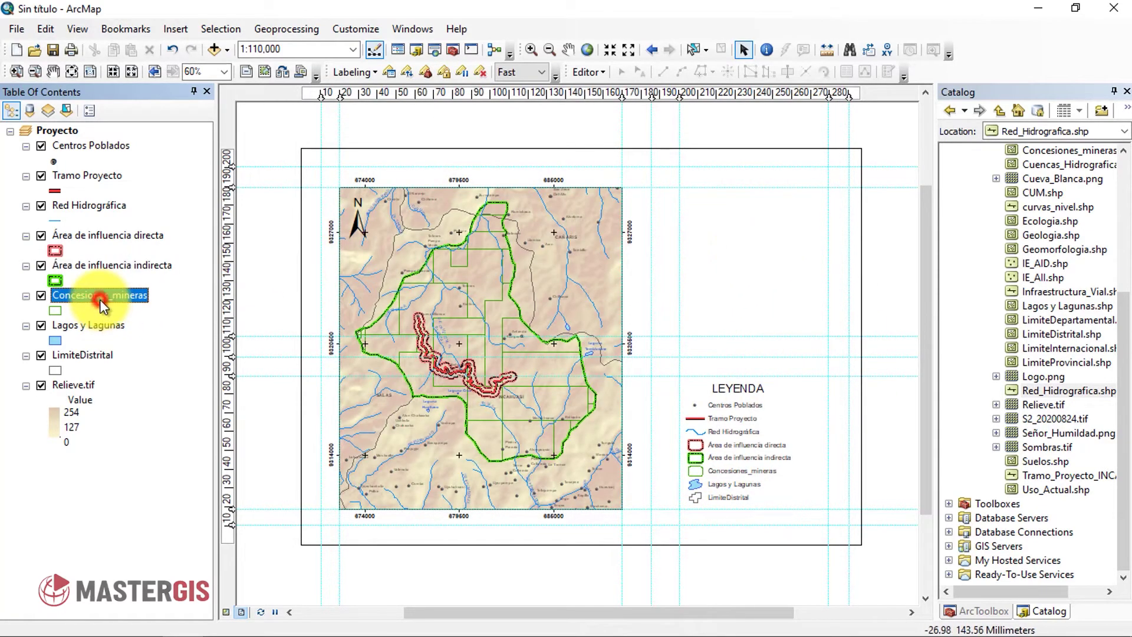
{"action": "right_click", "coordinate": [101, 299]}
{"action": "left_click", "coordinate": [249, 620]}
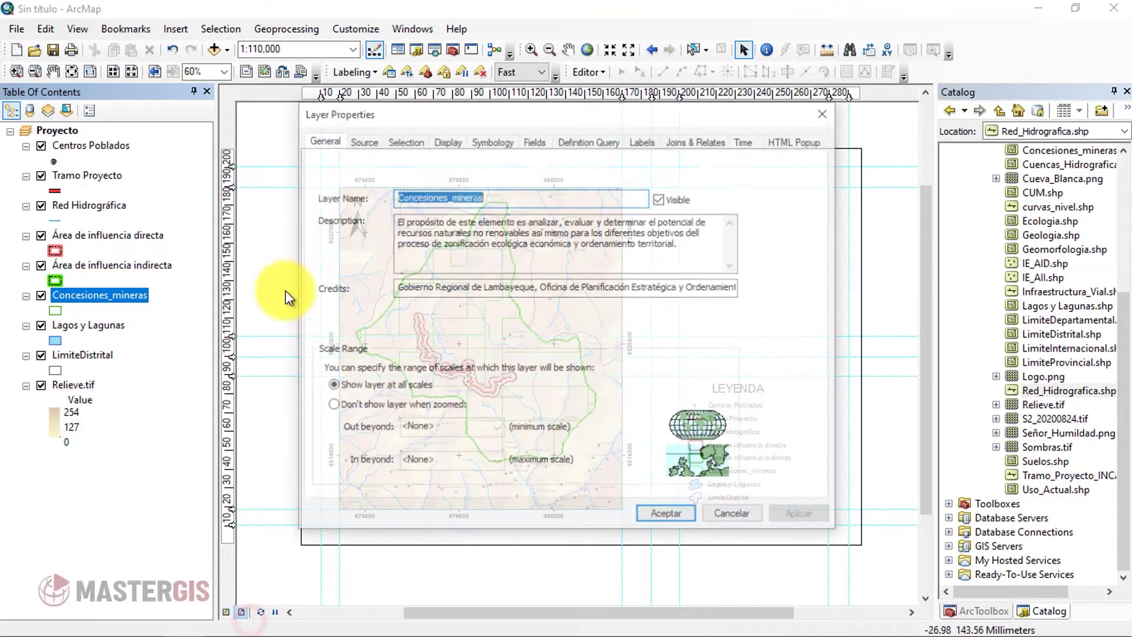
{"action": "left_click", "coordinate": [463, 199]}
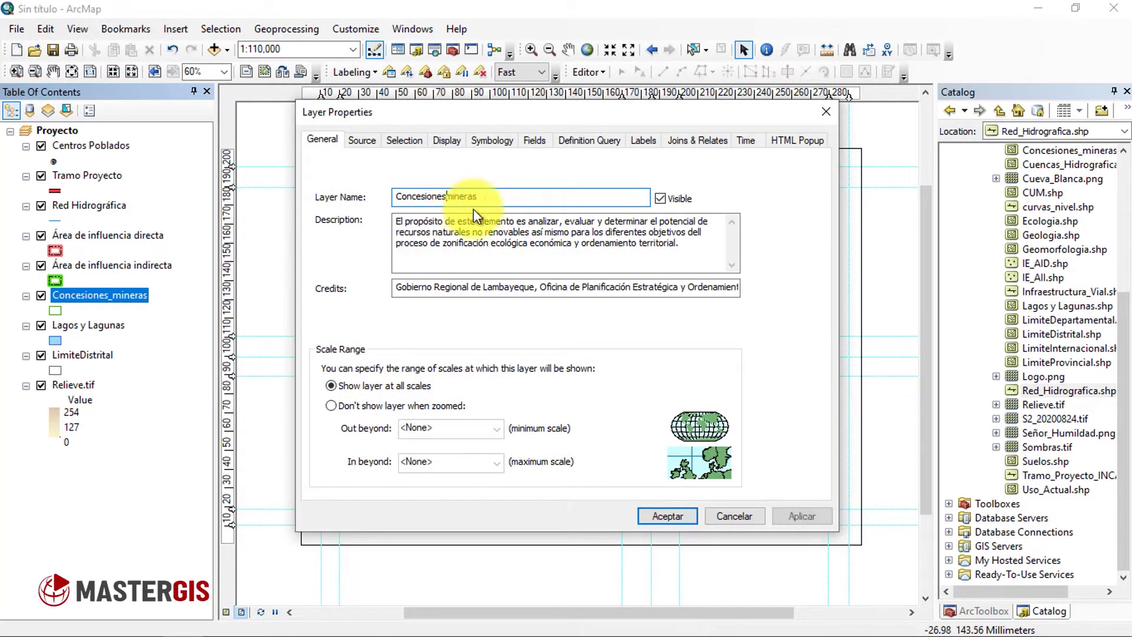
{"action": "left_click", "coordinate": [792, 516]}
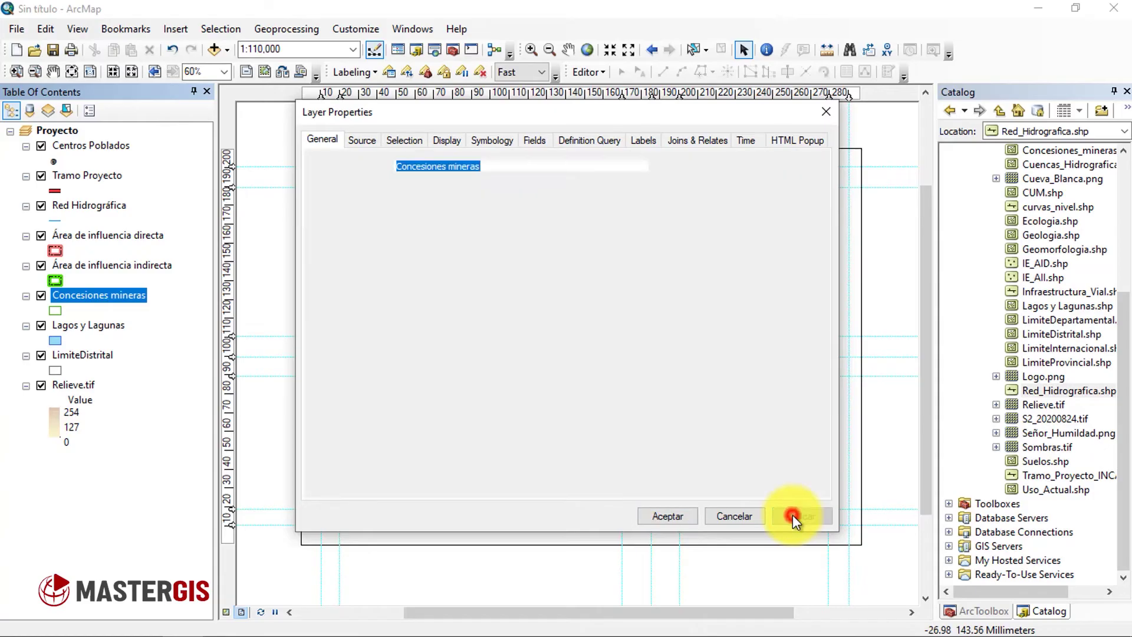
Step: Rename the LimiteDistrital layer to "Limite distrital" in its layer properties
{"action": "left_click", "coordinate": [655, 515]}
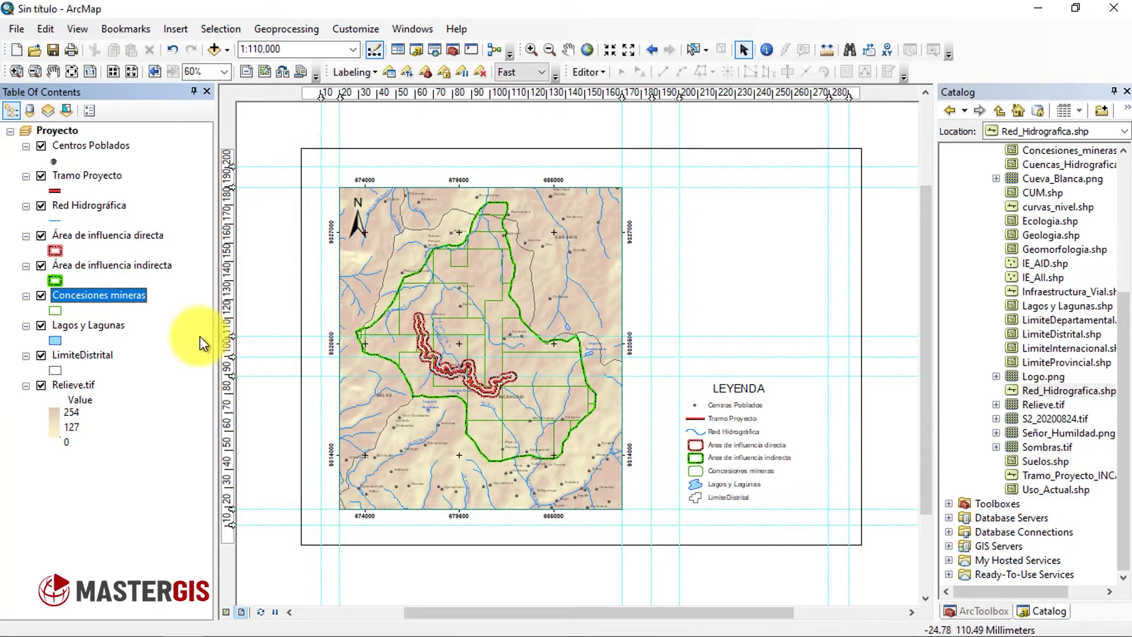
{"action": "left_click", "coordinate": [104, 355]}
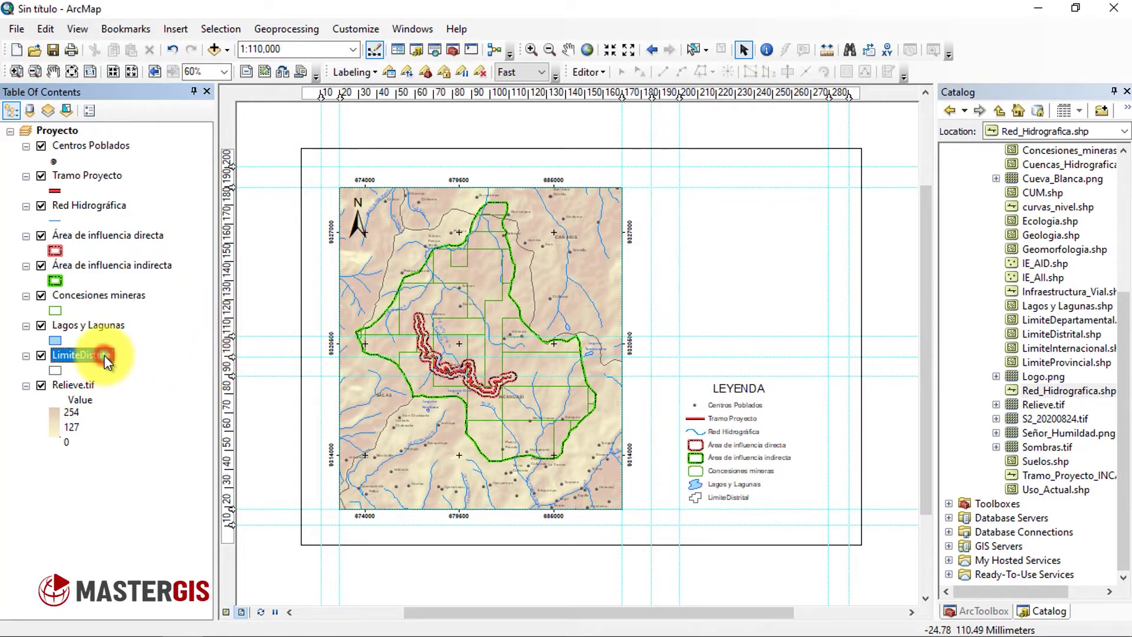
{"action": "right_click", "coordinate": [104, 355]}
{"action": "left_click", "coordinate": [203, 342]}
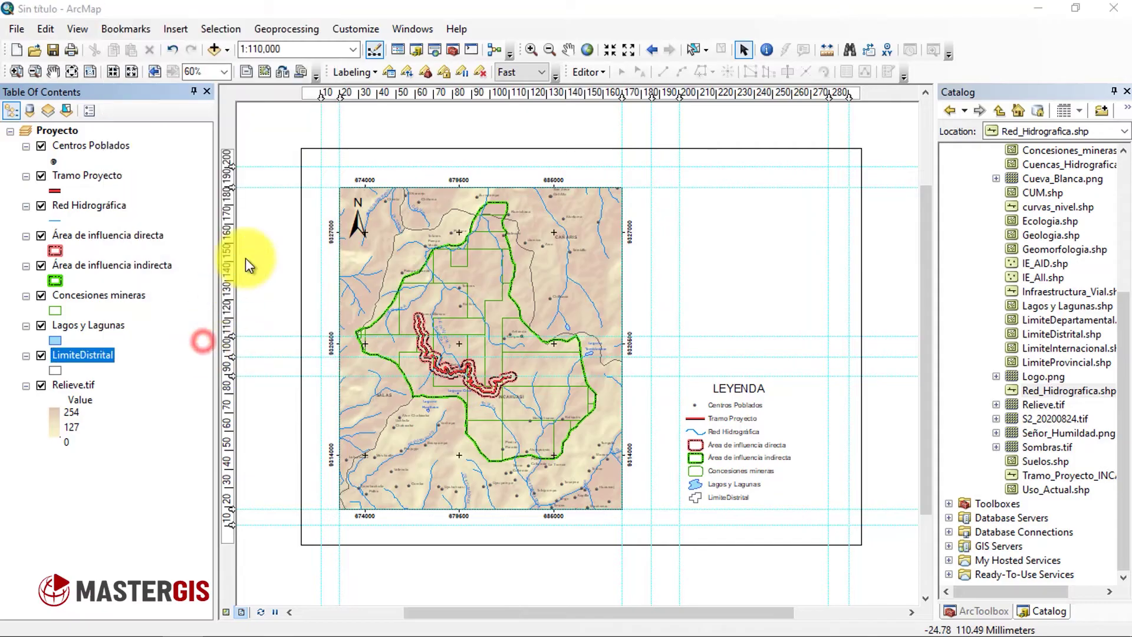
{"action": "left_click", "coordinate": [422, 198]}
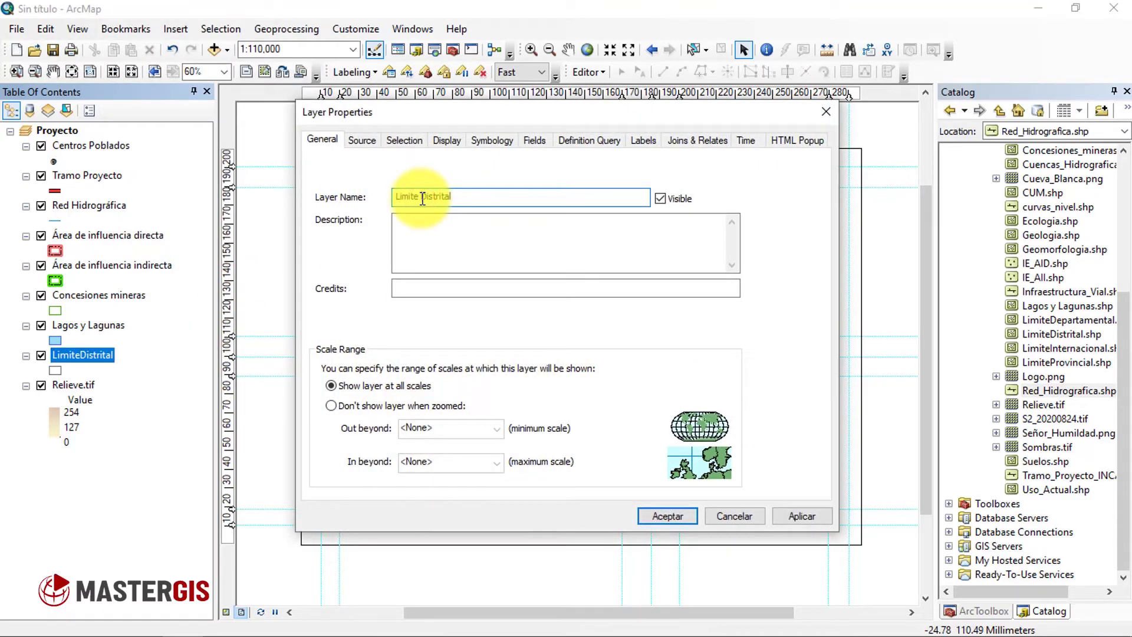
{"action": "left_click", "coordinate": [789, 517]}
{"action": "left_click", "coordinate": [664, 517]}
Step: Rename the Lagos y Lagunas layer to "Lagos y lagunas", with a lowercase second noun
{"action": "left_click", "coordinate": [109, 325]}
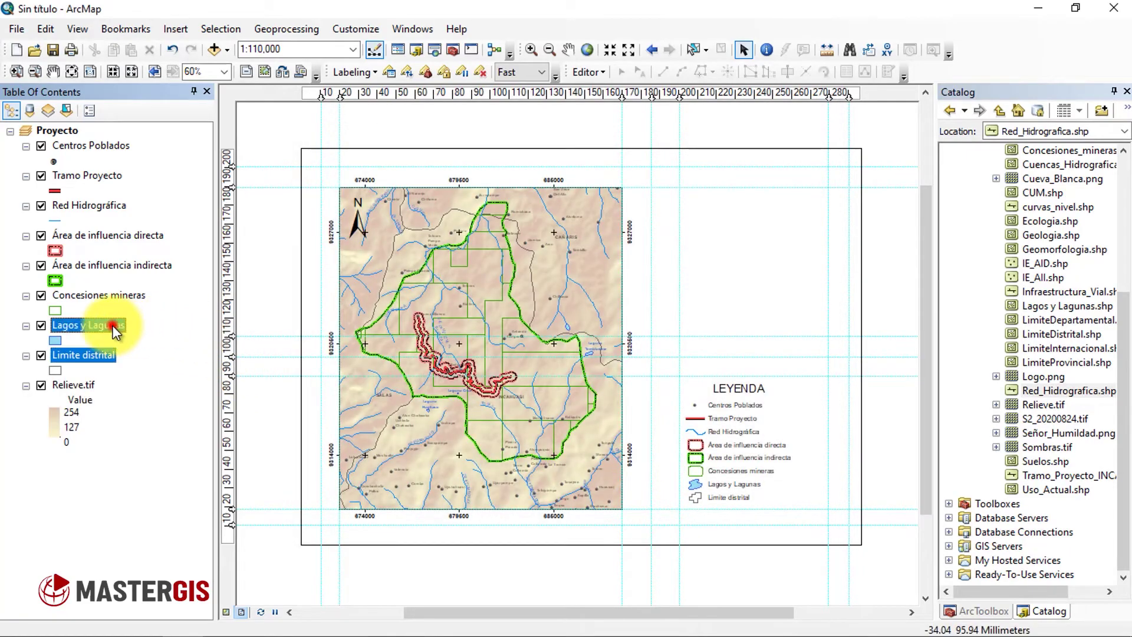
{"action": "right_click", "coordinate": [112, 325]}
{"action": "left_click", "coordinate": [228, 348]}
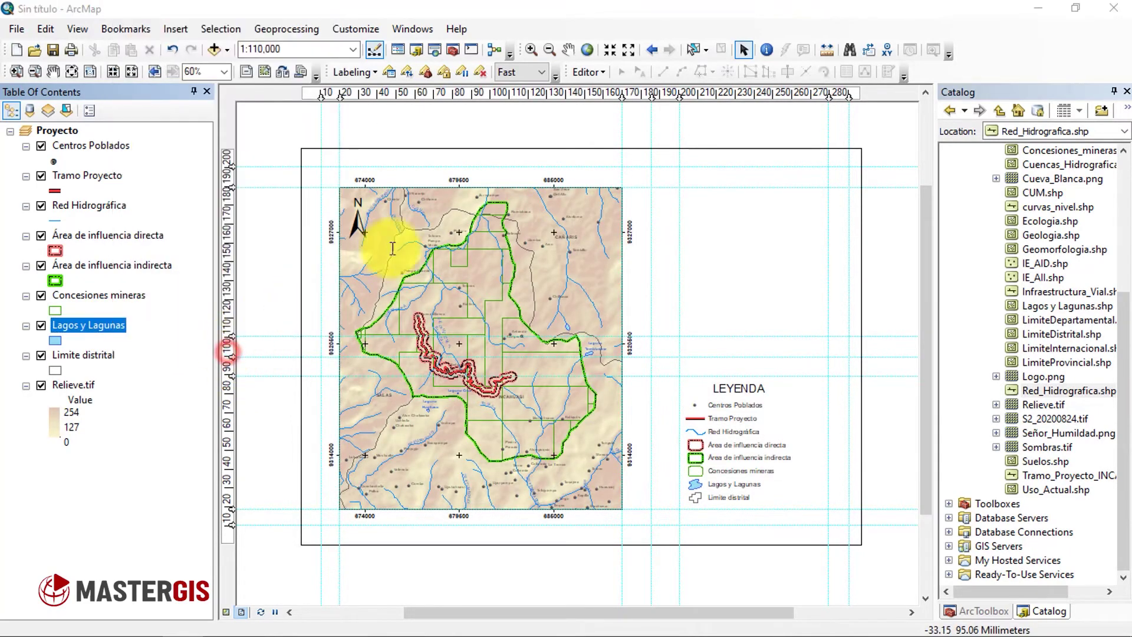
{"action": "left_click", "coordinate": [432, 198]}
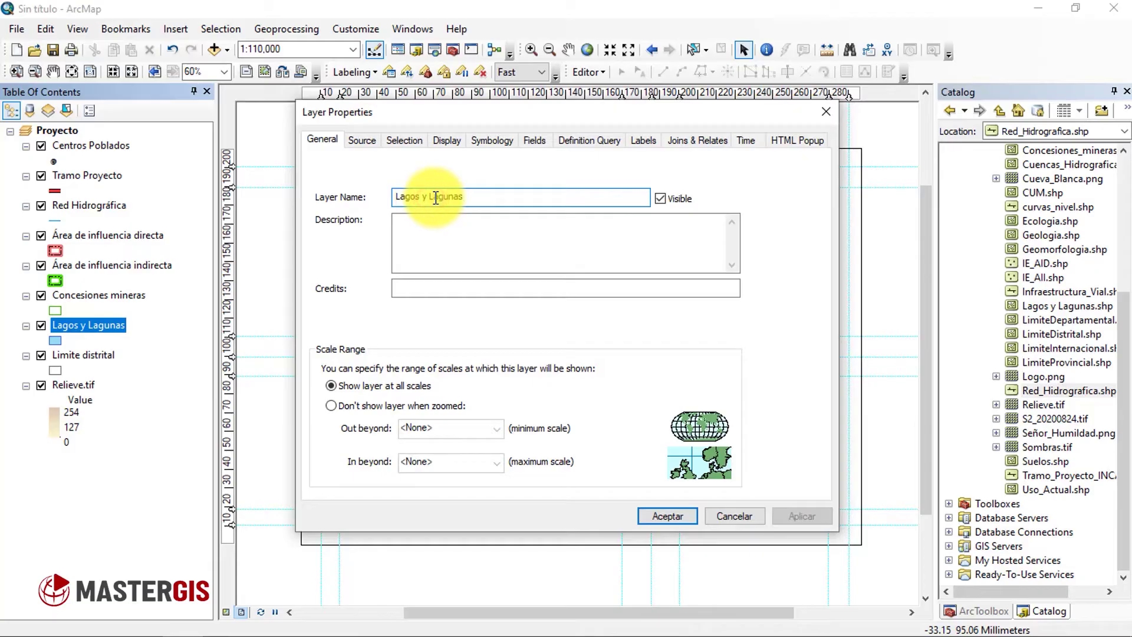
{"action": "key", "text": "BackSpace"}
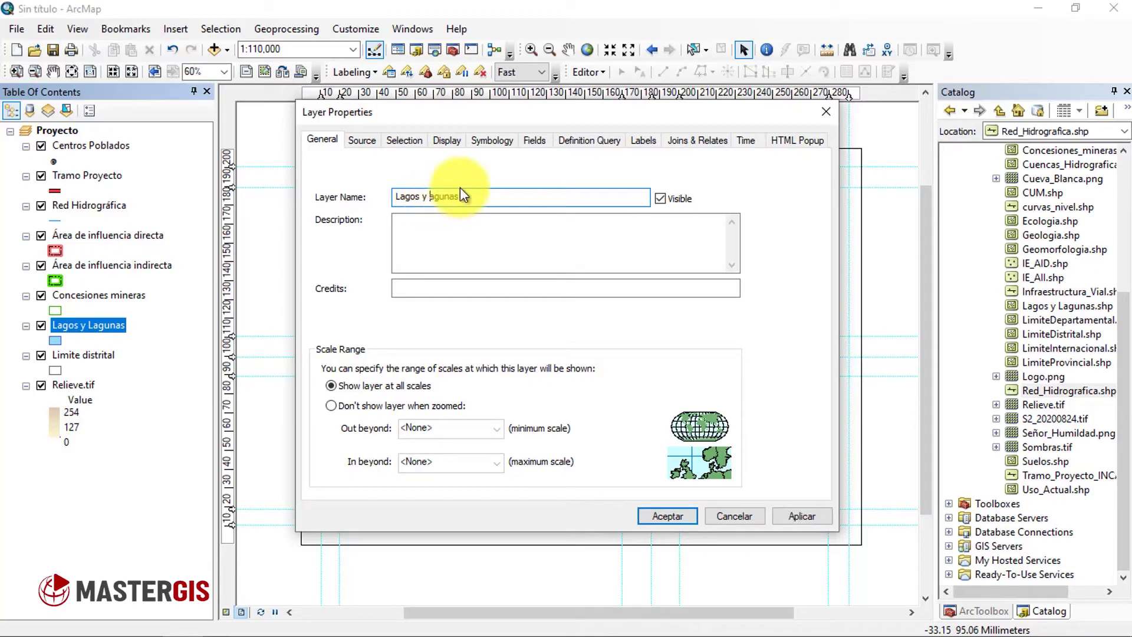
{"action": "left_click", "coordinate": [813, 510]}
{"action": "left_click", "coordinate": [663, 511]}
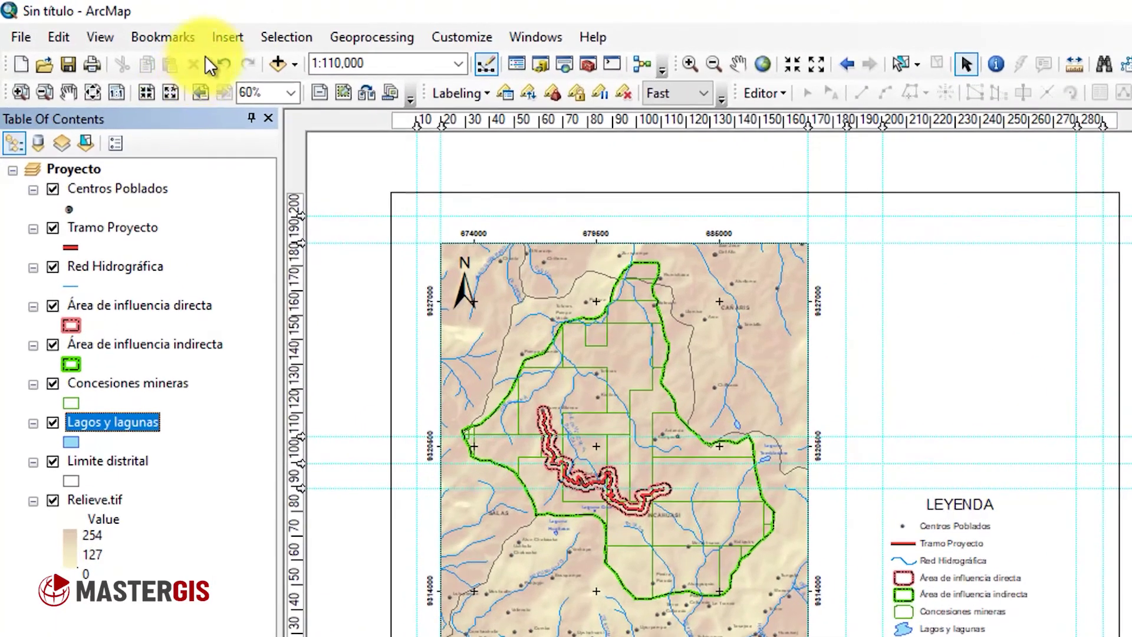
Step: Start inserting a scale bar in the layout and choose the Alternating Scale Bar 1 style
{"action": "left_click", "coordinate": [181, 29]}
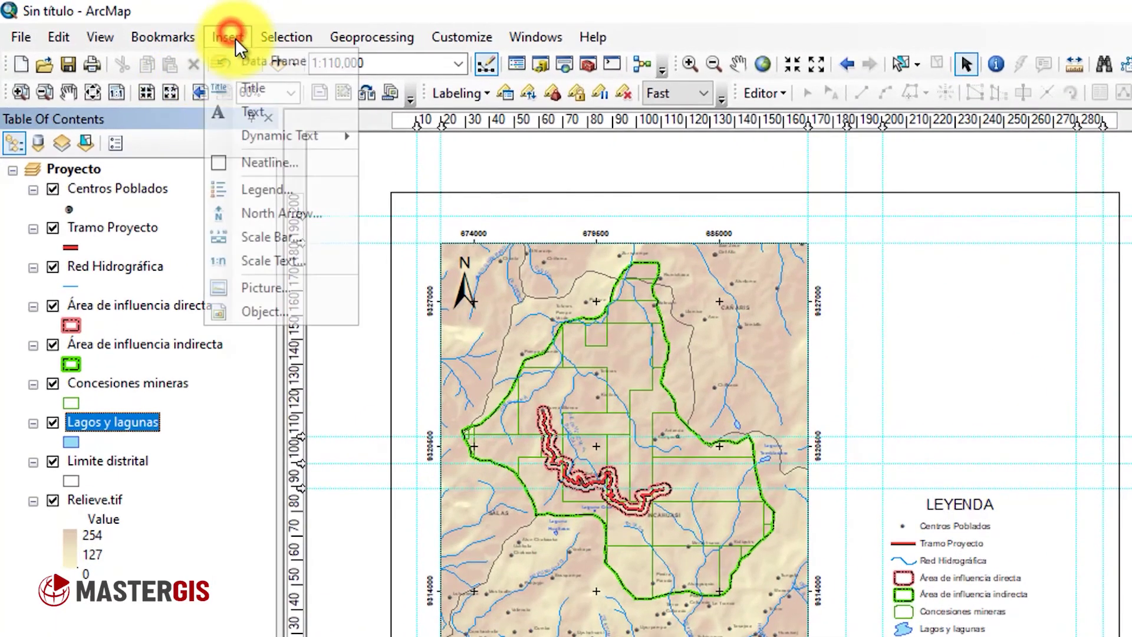
{"action": "left_click", "coordinate": [246, 241]}
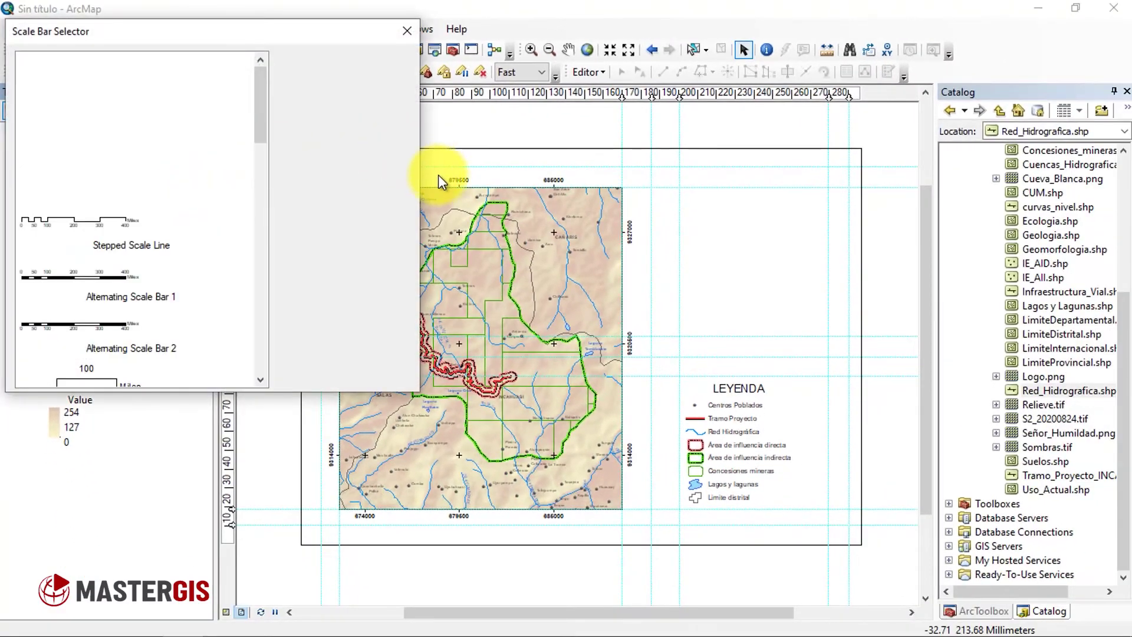
{"action": "left_click_drag", "start_coordinate": [180, 34], "coordinate": [341, 70]}
{"action": "scroll", "coordinate": [300, 288], "scroll_direction": "down", "scroll_amount": 2}
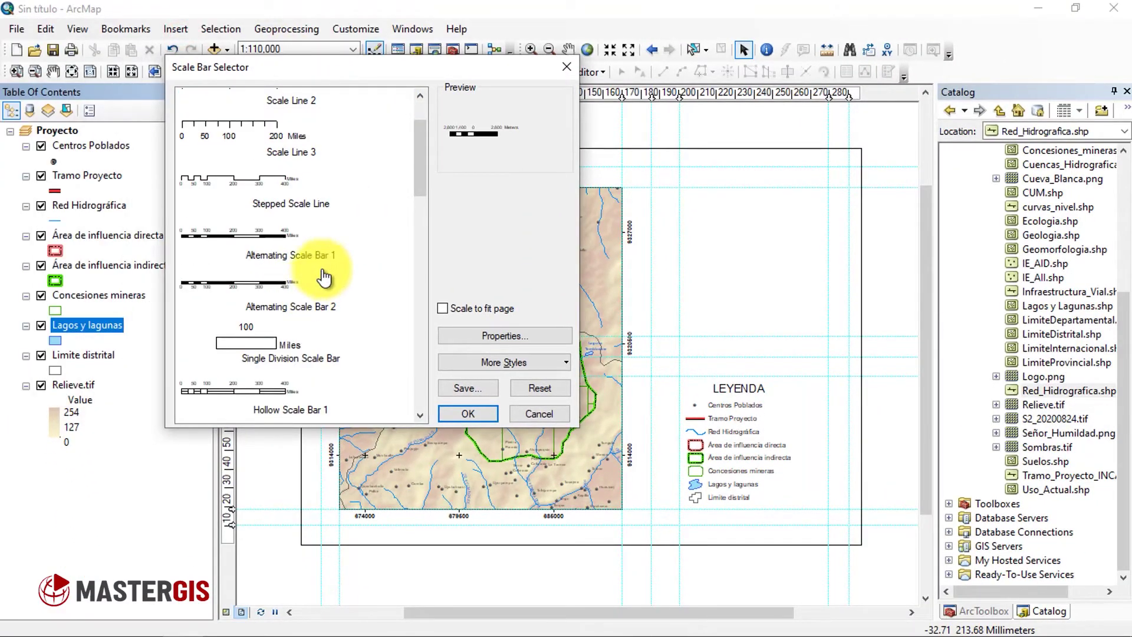
{"action": "scroll", "coordinate": [357, 250], "scroll_direction": "down", "scroll_amount": 2}
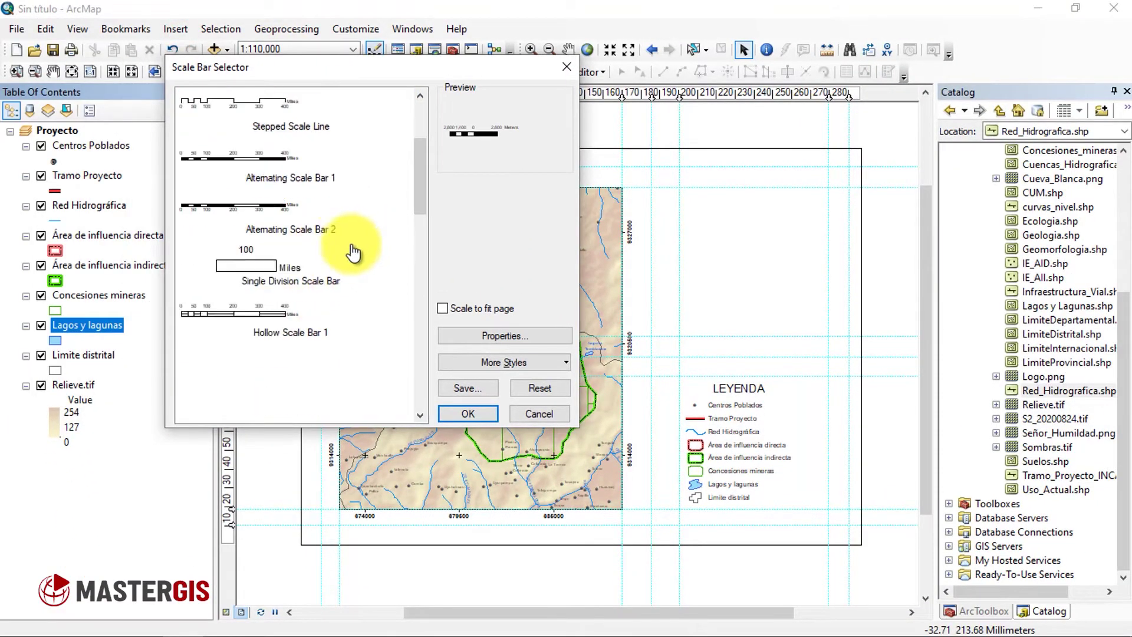
{"action": "left_click", "coordinate": [292, 185]}
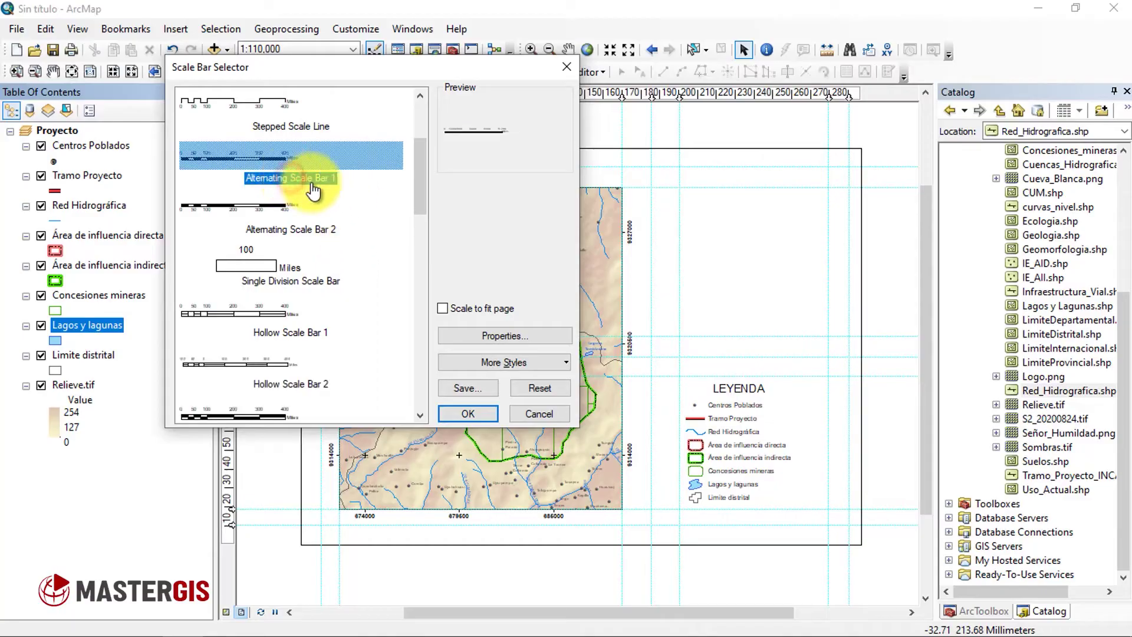
Step: Set the scale bar's division units to Kilometers and its unit label to "km"
{"action": "left_click", "coordinate": [516, 335]}
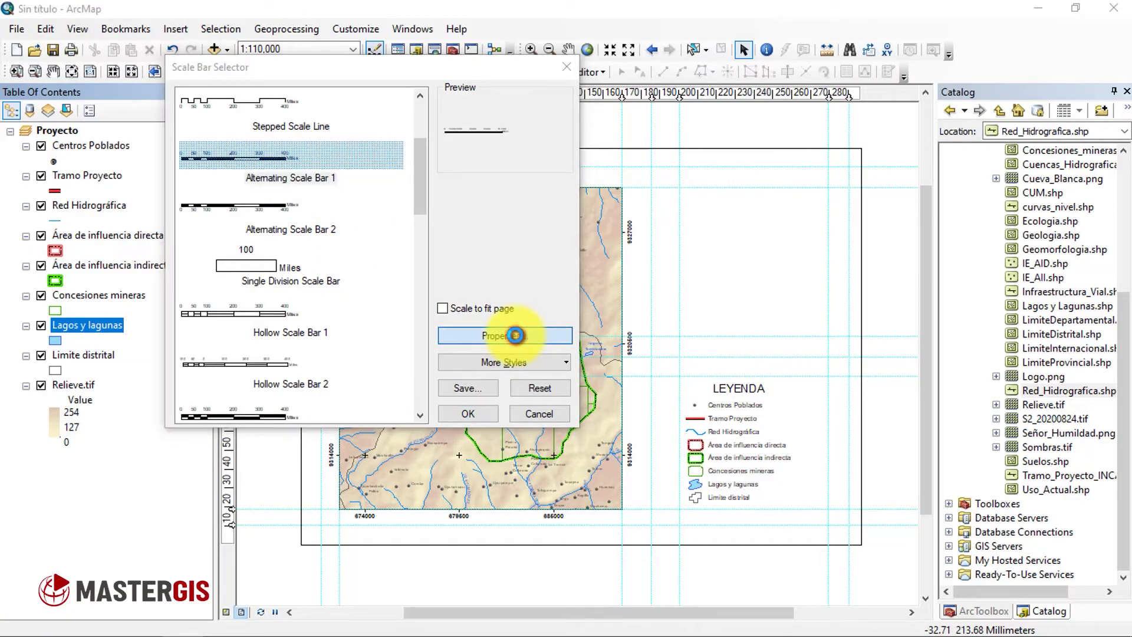
{"action": "double_click", "coordinate": [581, 225]}
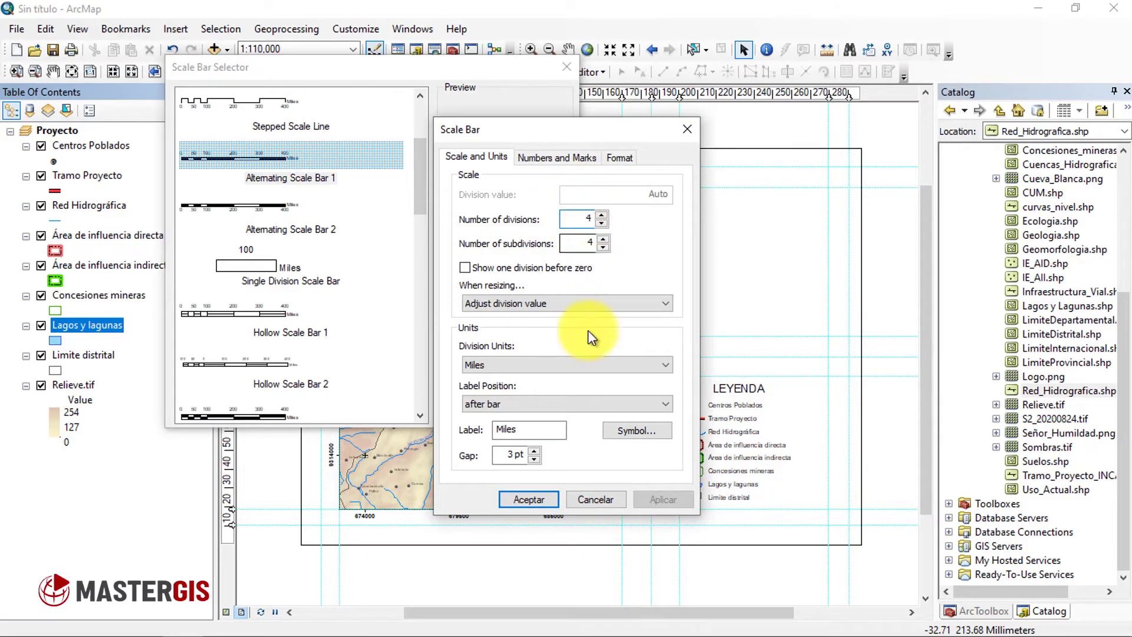
{"action": "left_click", "coordinate": [538, 365]}
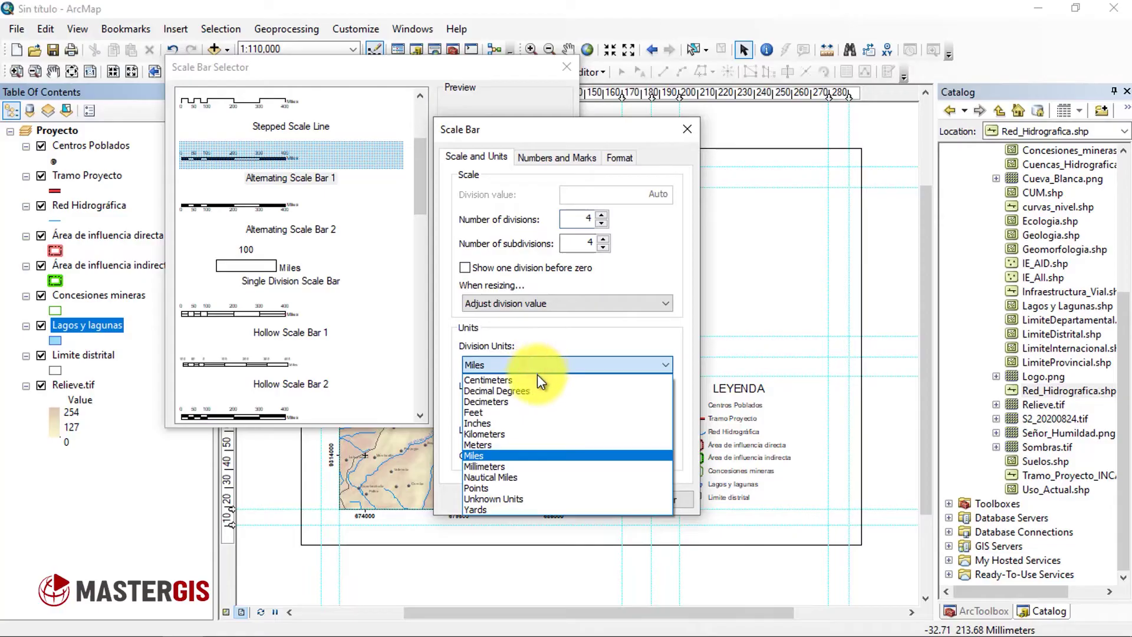
{"action": "left_click", "coordinate": [531, 434]}
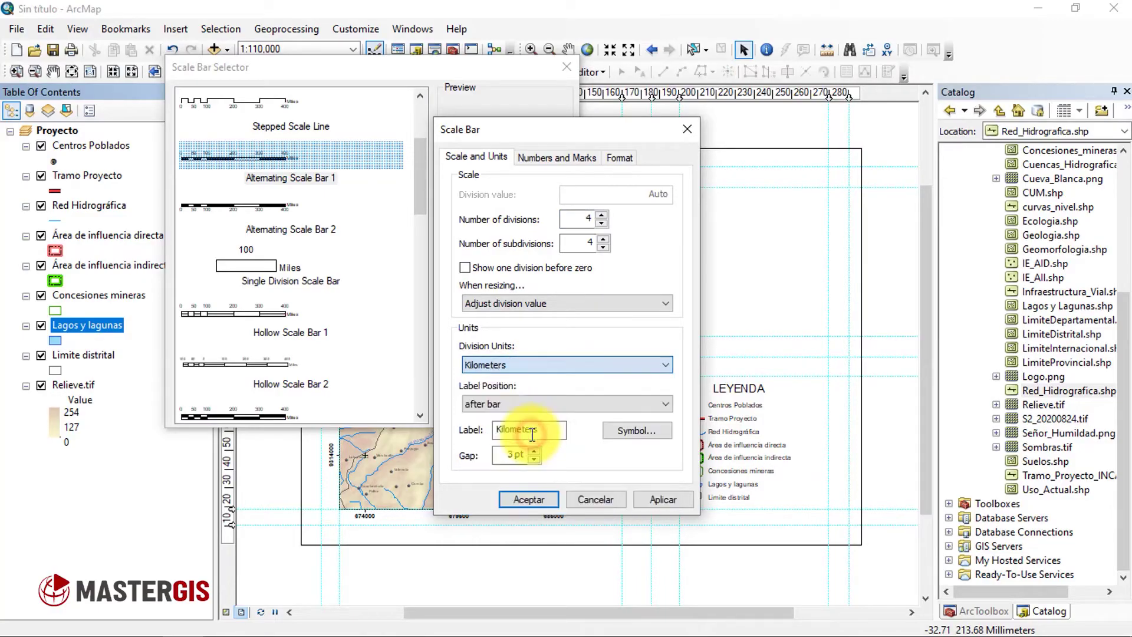
{"action": "double_click", "coordinate": [533, 434]}
{"action": "type", "text": "km"}
{"action": "left_click", "coordinate": [660, 495]}
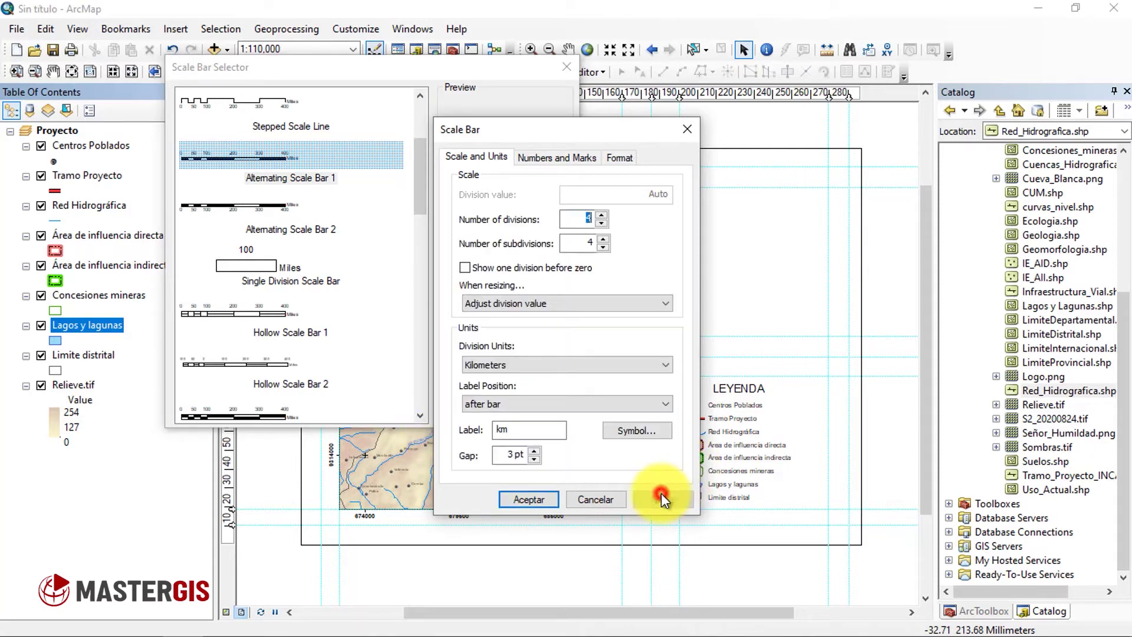
{"action": "left_click", "coordinate": [512, 496]}
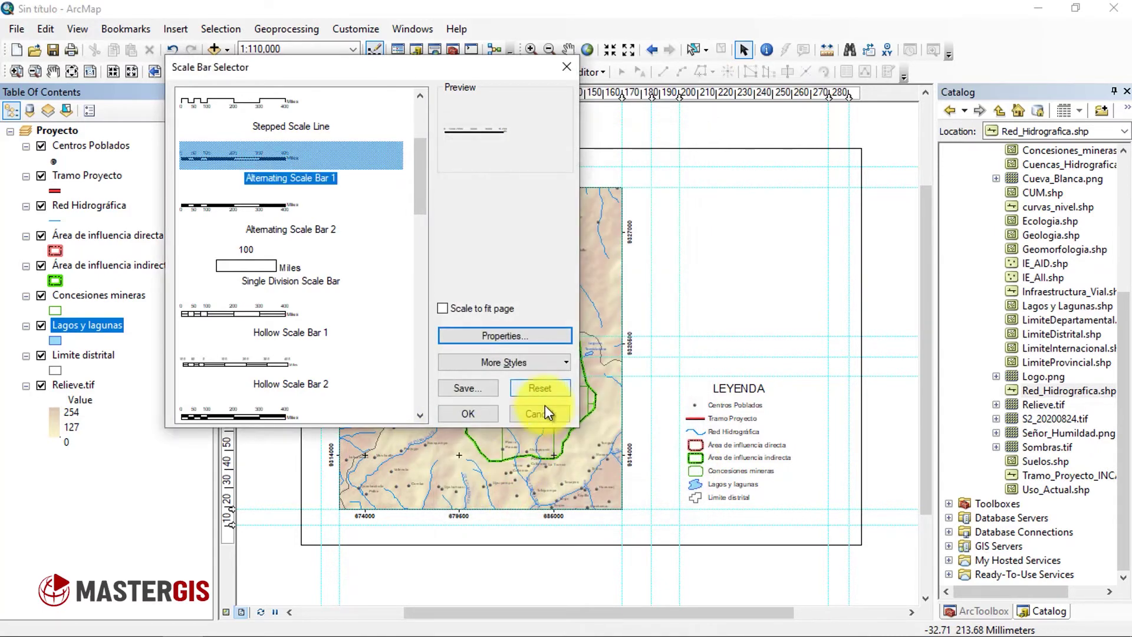
Step: Place the scale bar on the layout, make it narrower and position it in the lower-right corner of the map
{"action": "left_click", "coordinate": [471, 410]}
{"action": "left_click_drag", "start_coordinate": [576, 356], "coordinate": [528, 488]}
{"action": "left_click_drag", "start_coordinate": [615, 485], "coordinate": [534, 491]}
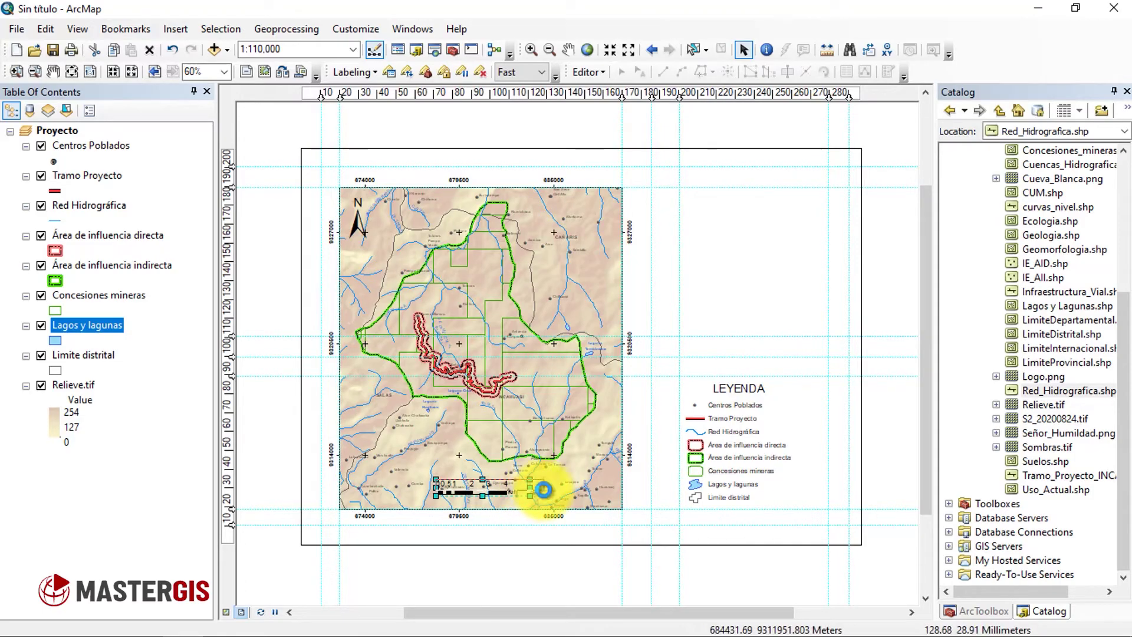
{"action": "left_click_drag", "start_coordinate": [508, 490], "coordinate": [576, 492]}
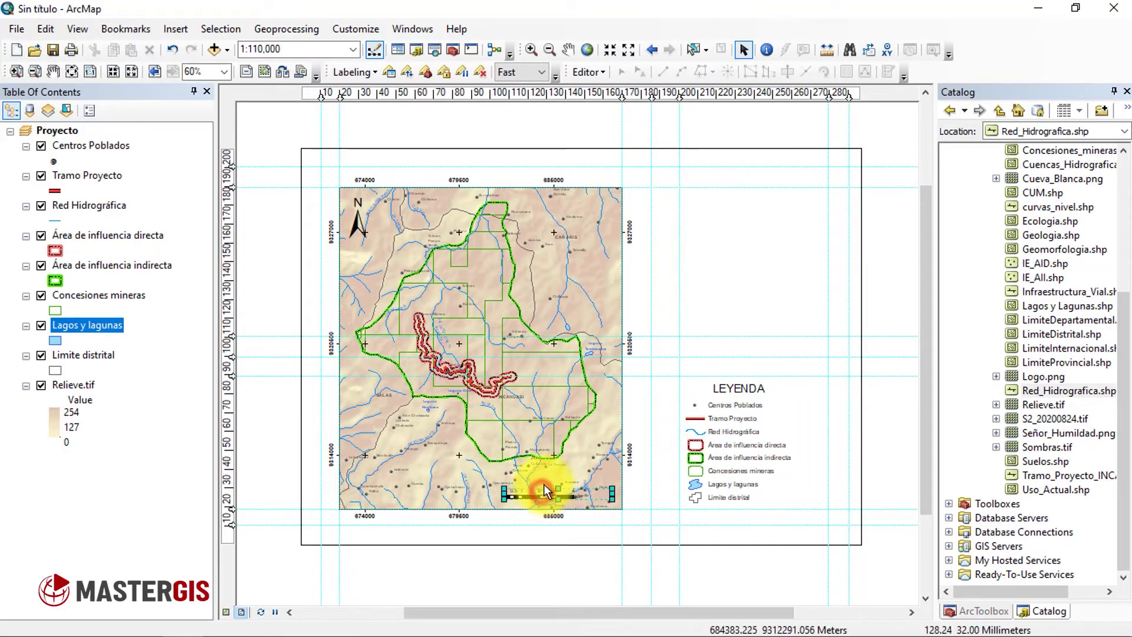
{"action": "left_click_drag", "start_coordinate": [556, 488], "coordinate": [559, 500]}
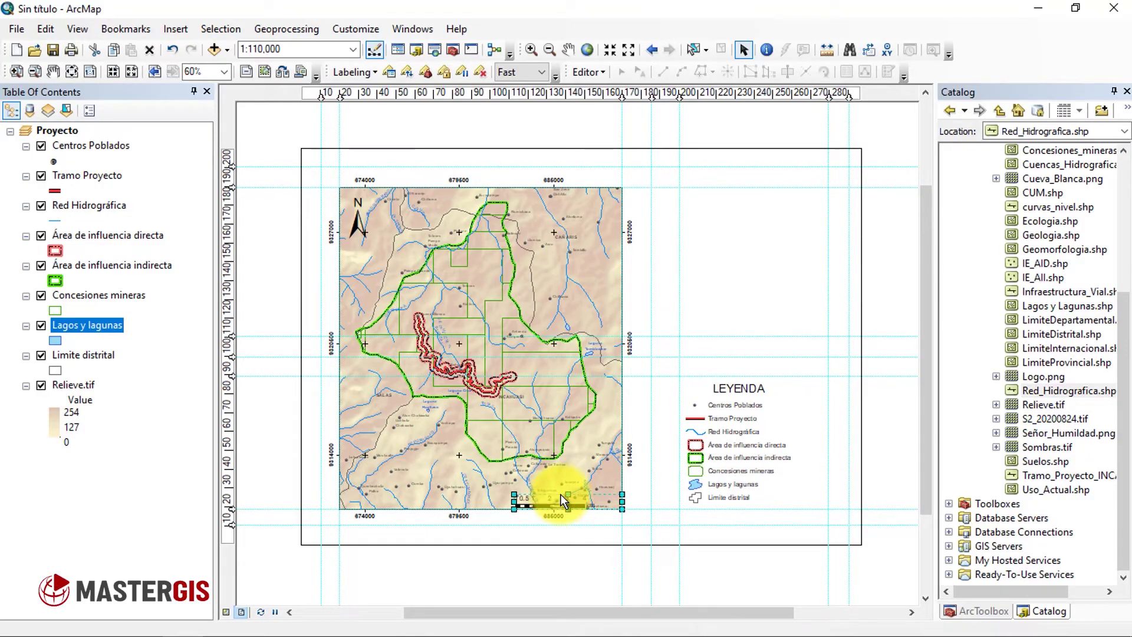
{"action": "left_click_drag", "start_coordinate": [559, 502], "coordinate": [573, 491]}
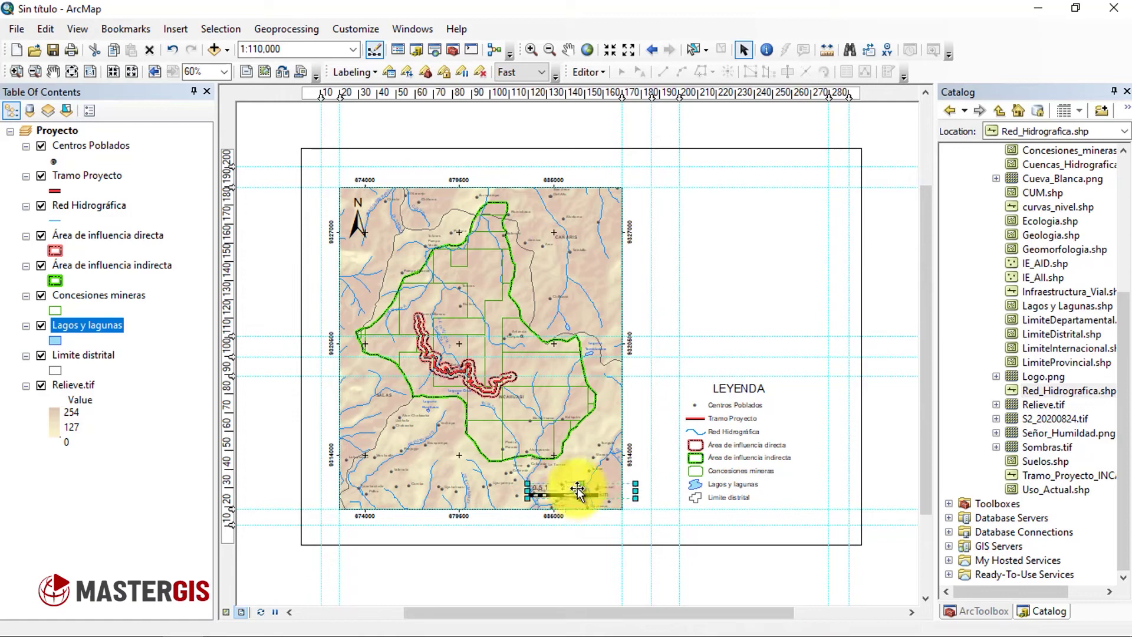
{"action": "left_click", "coordinate": [643, 445]}
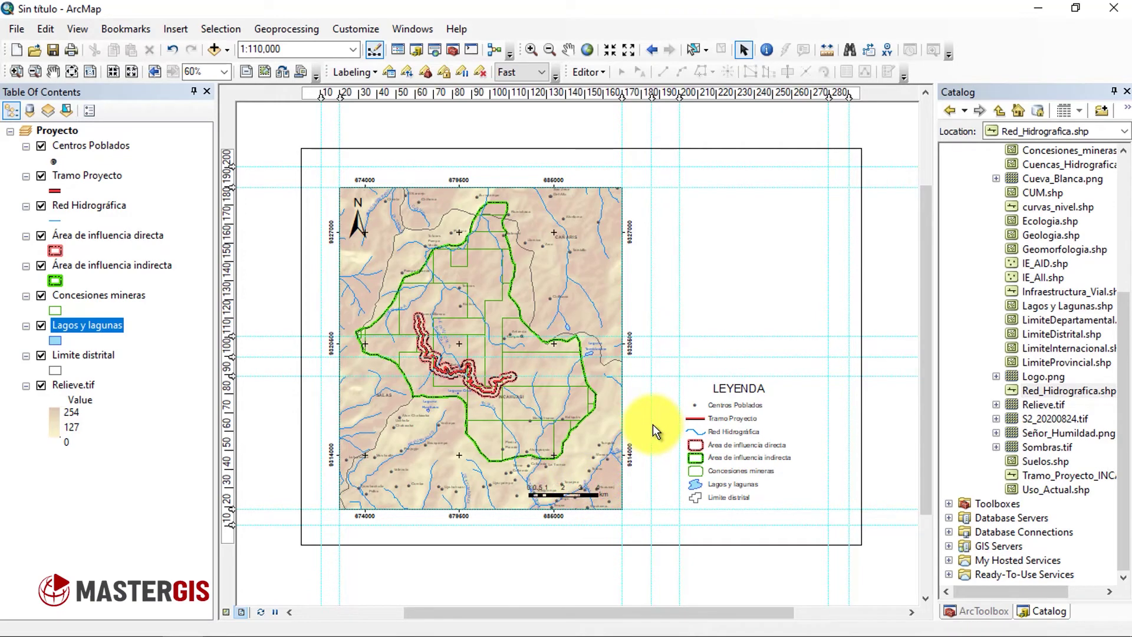
Step: Insert a new data frame, move it to the empty area above the legend and resize it to fit the guides
{"action": "left_click", "coordinate": [742, 264]}
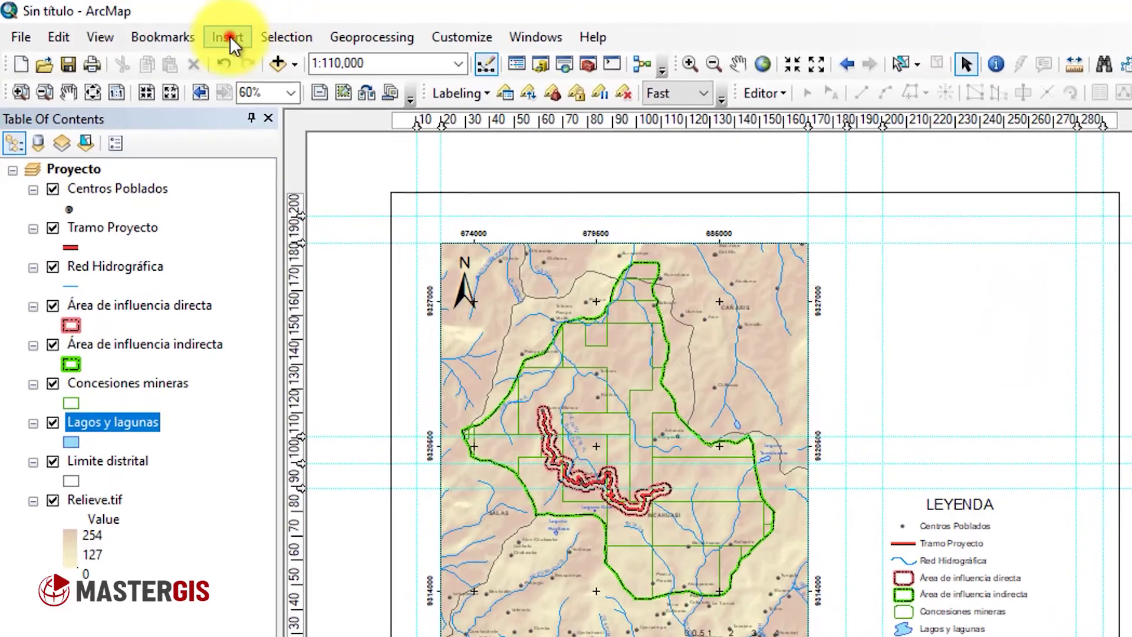
{"action": "left_click", "coordinate": [176, 29]}
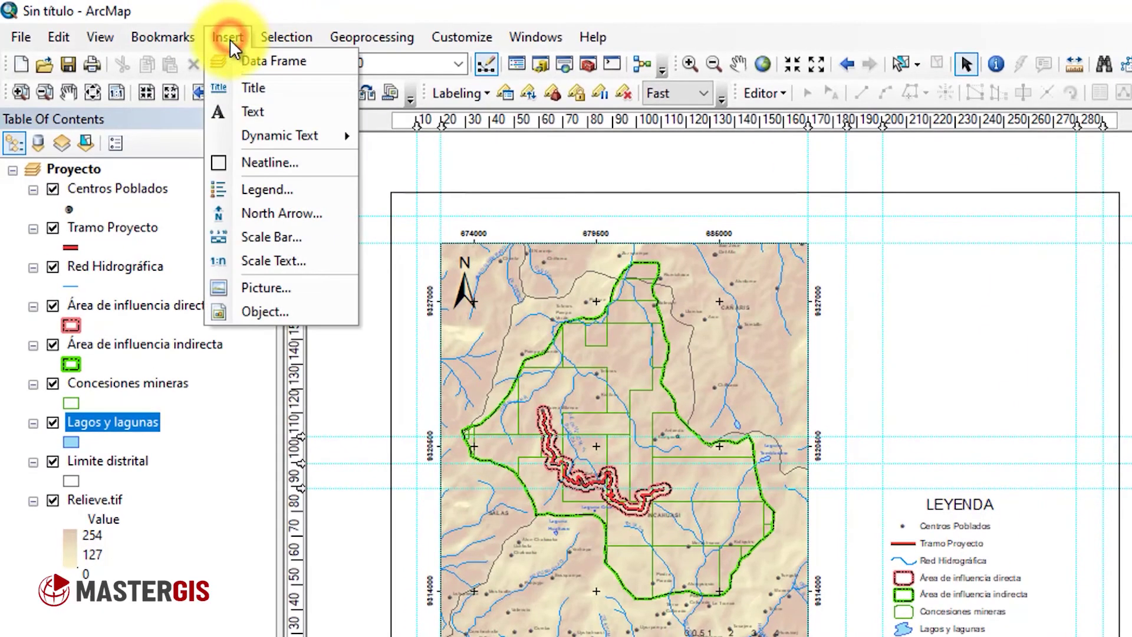
{"action": "left_click", "coordinate": [274, 60]}
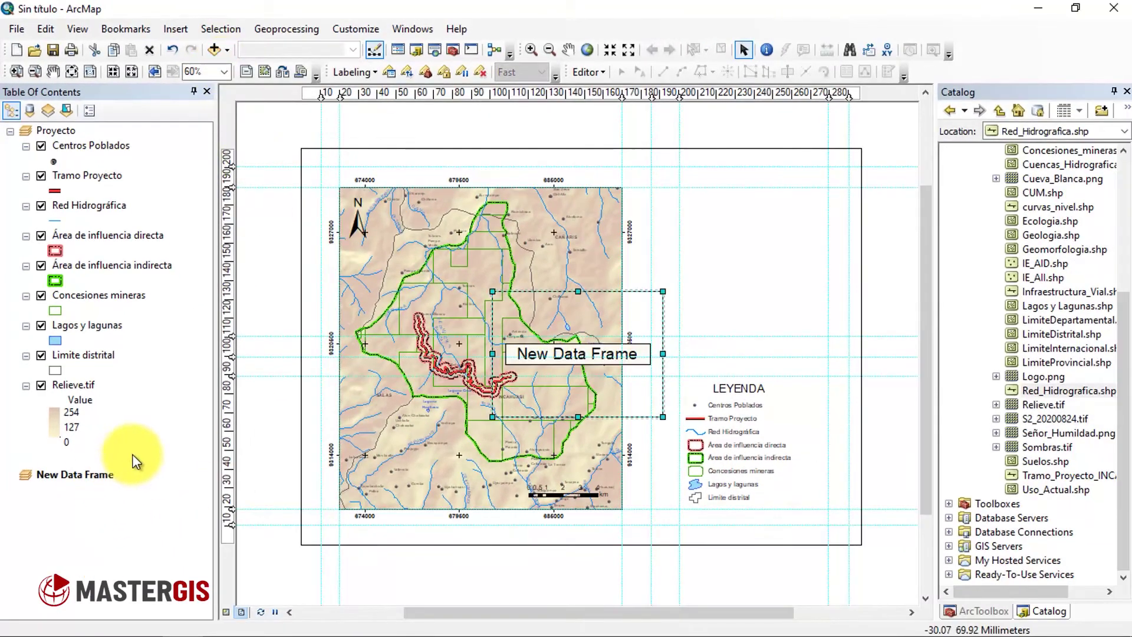
{"action": "left_click", "coordinate": [656, 320]}
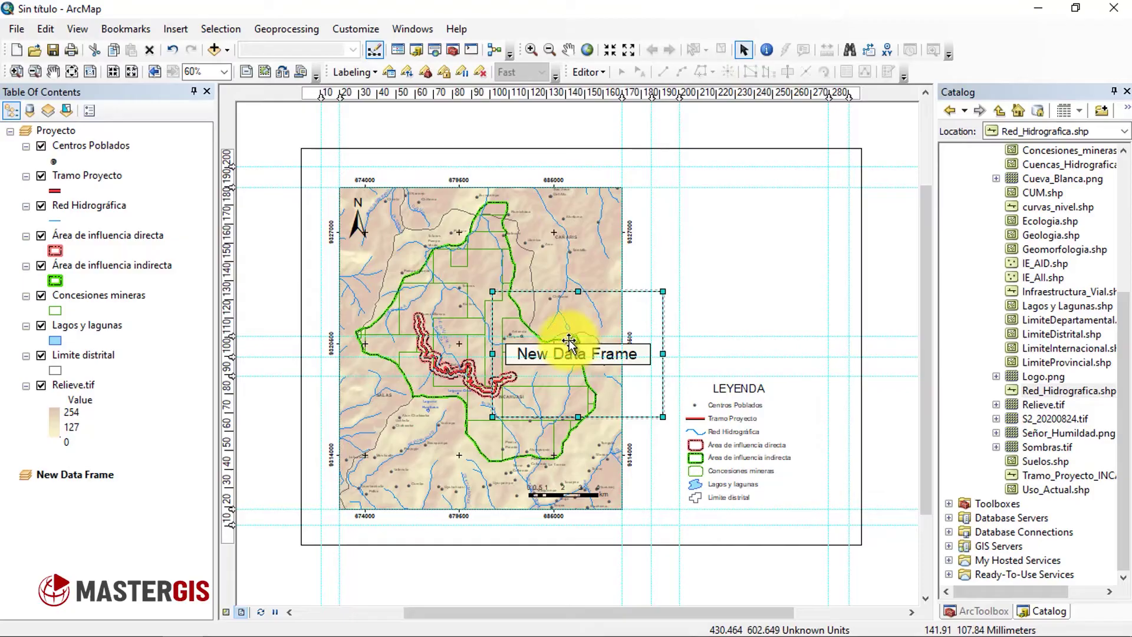
{"action": "left_click_drag", "start_coordinate": [536, 336], "coordinate": [741, 233]}
{"action": "left_click_drag", "start_coordinate": [848, 313], "coordinate": [820, 341]}
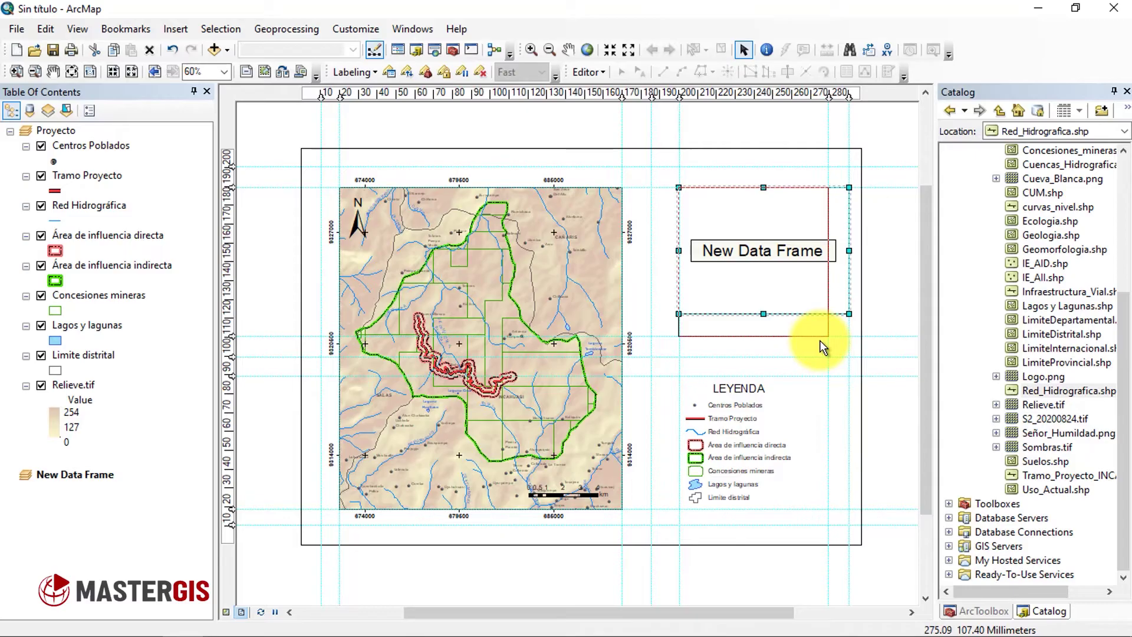
{"action": "left_click_drag", "start_coordinate": [819, 341], "coordinate": [819, 341]}
{"action": "left_click", "coordinate": [837, 315]}
Step: Rename the new data frame as "Ubicación" in its properties
{"action": "right_click", "coordinate": [87, 472]}
{"action": "left_click", "coordinate": [121, 459]}
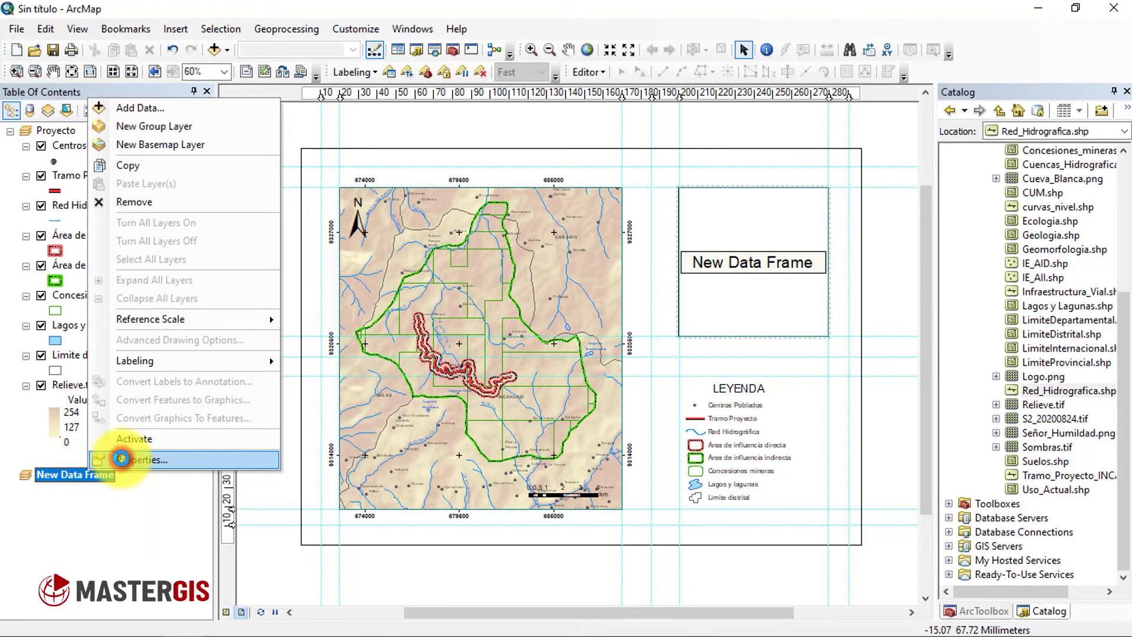
{"action": "left_click", "coordinate": [432, 114]}
{"action": "left_click_drag", "start_coordinate": [549, 141], "coordinate": [403, 142]}
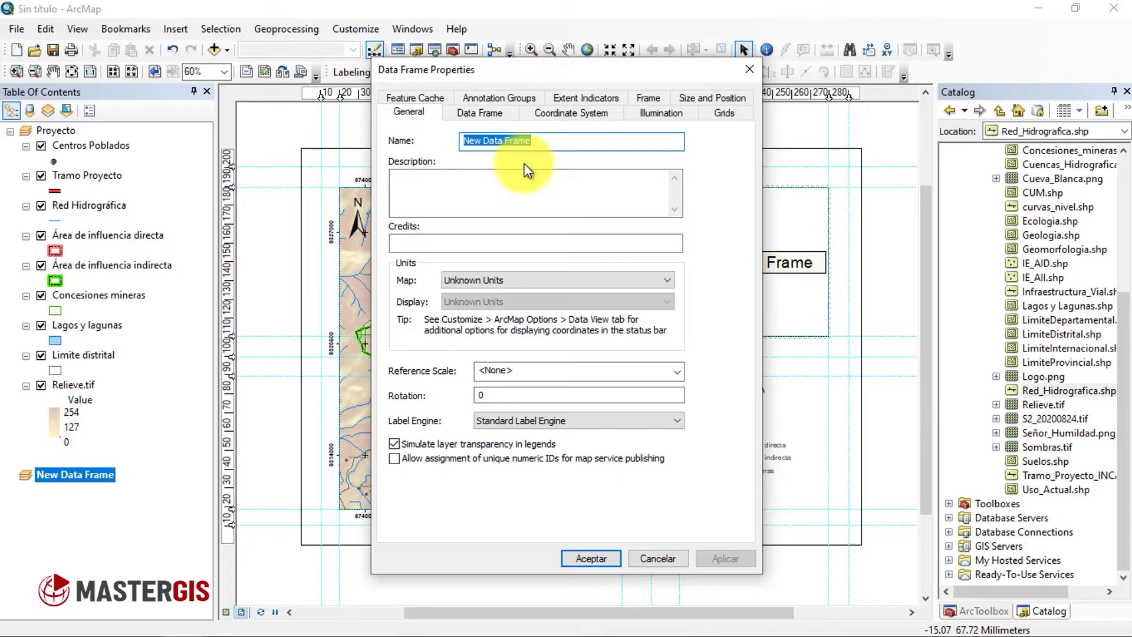
{"action": "type", "text": "Uc"}
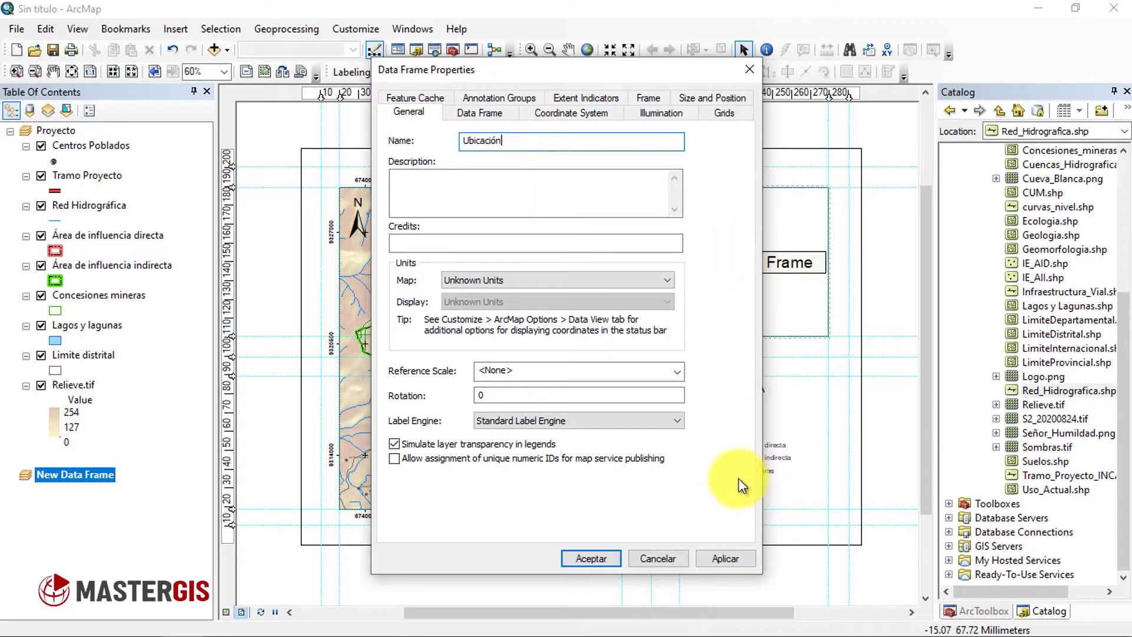
{"action": "left_click", "coordinate": [731, 559]}
{"action": "left_click", "coordinate": [602, 559]}
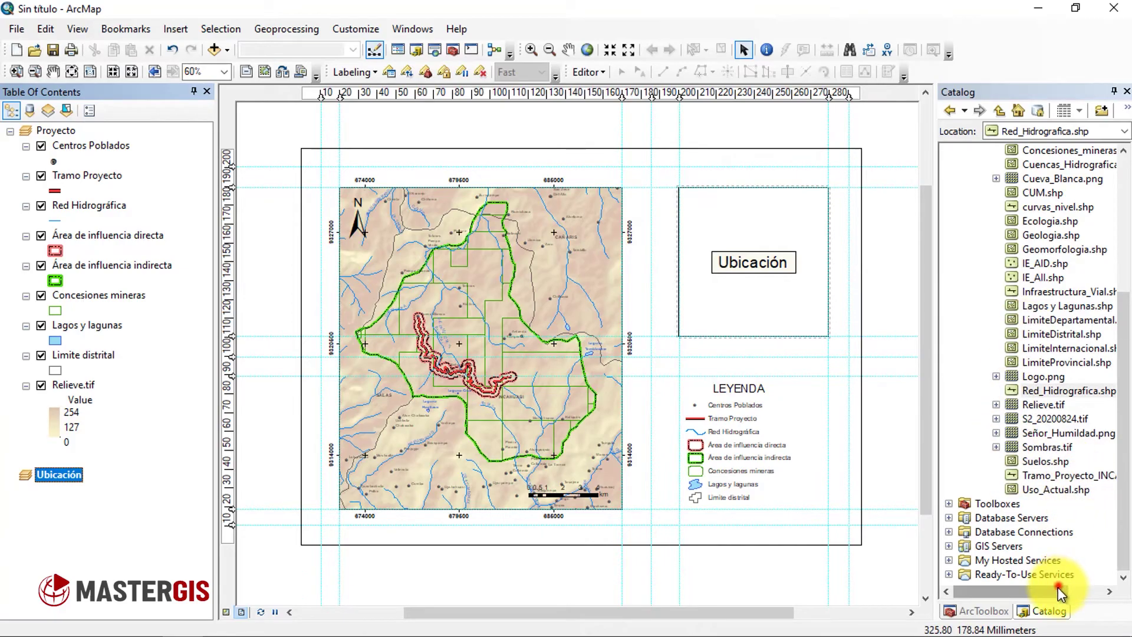
Step: Add the LimiteInternacional.shp shapefile to the Ubicación data frame
{"action": "left_click_drag", "start_coordinate": [1057, 593], "coordinate": [1091, 593]}
{"action": "left_click", "coordinate": [1040, 348]}
{"action": "left_click_drag", "start_coordinate": [894, 351], "coordinate": [108, 483]}
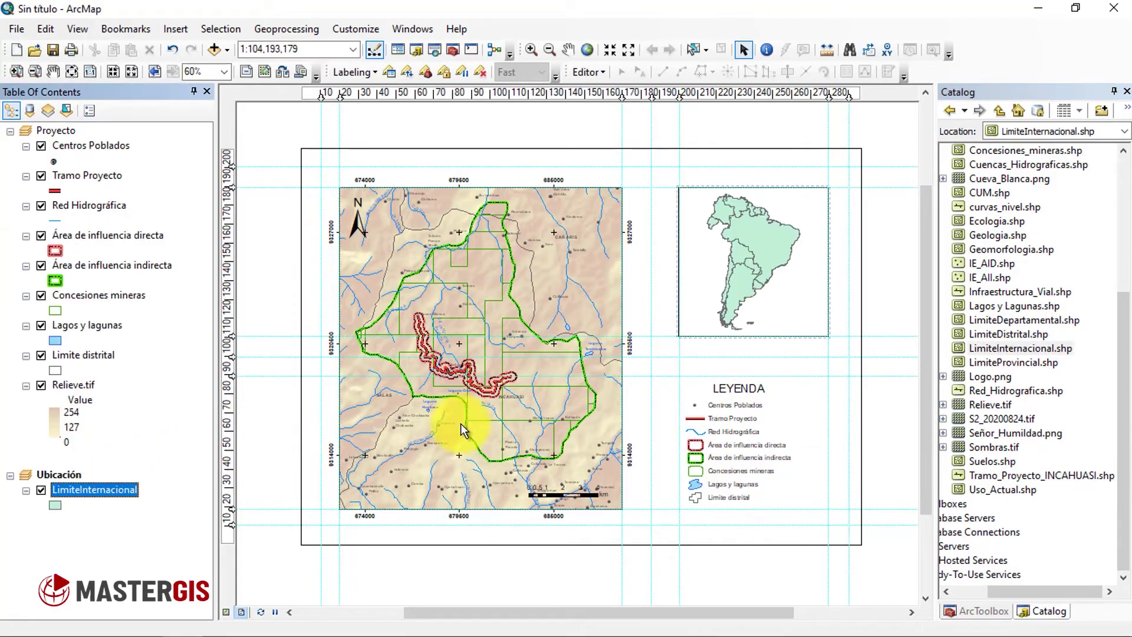
Step: Add the LimiteDepartamental.shp shapefile to the Ubicación data frame and zoom the inset to that layer's extent
{"action": "left_click_drag", "start_coordinate": [1047, 324], "coordinate": [105, 479]}
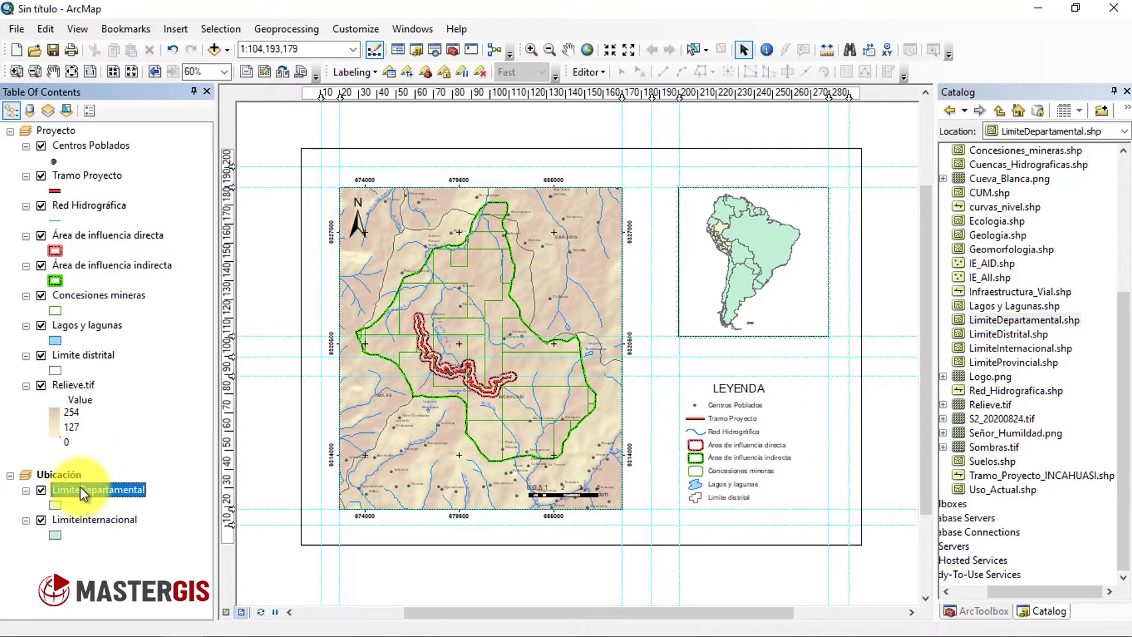
{"action": "right_click", "coordinate": [82, 494]}
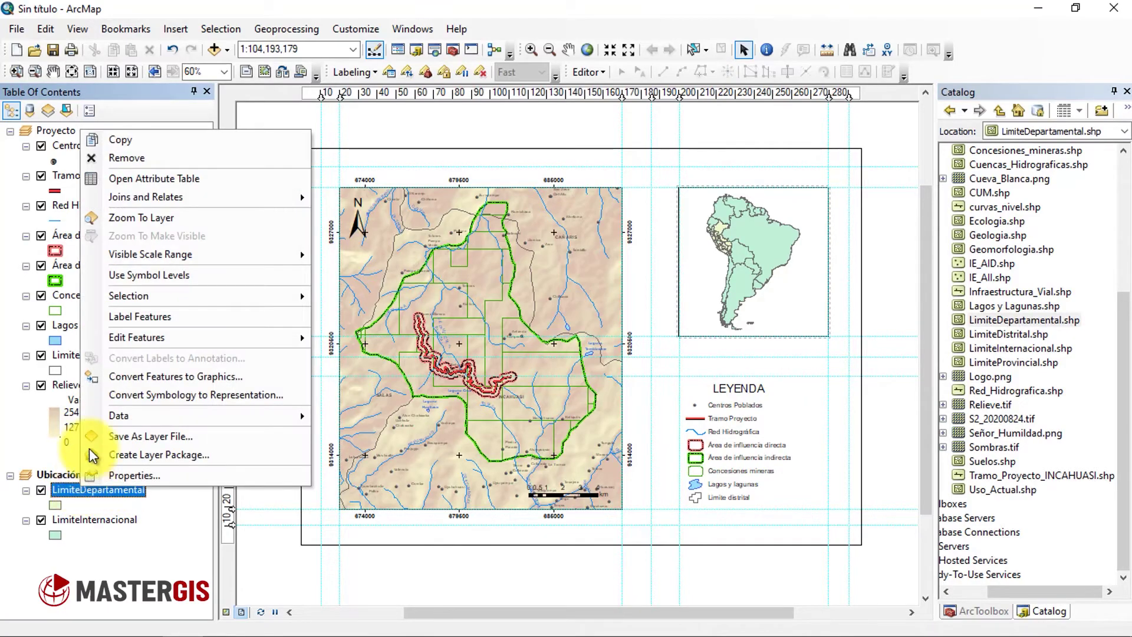
{"action": "left_click", "coordinate": [161, 218]}
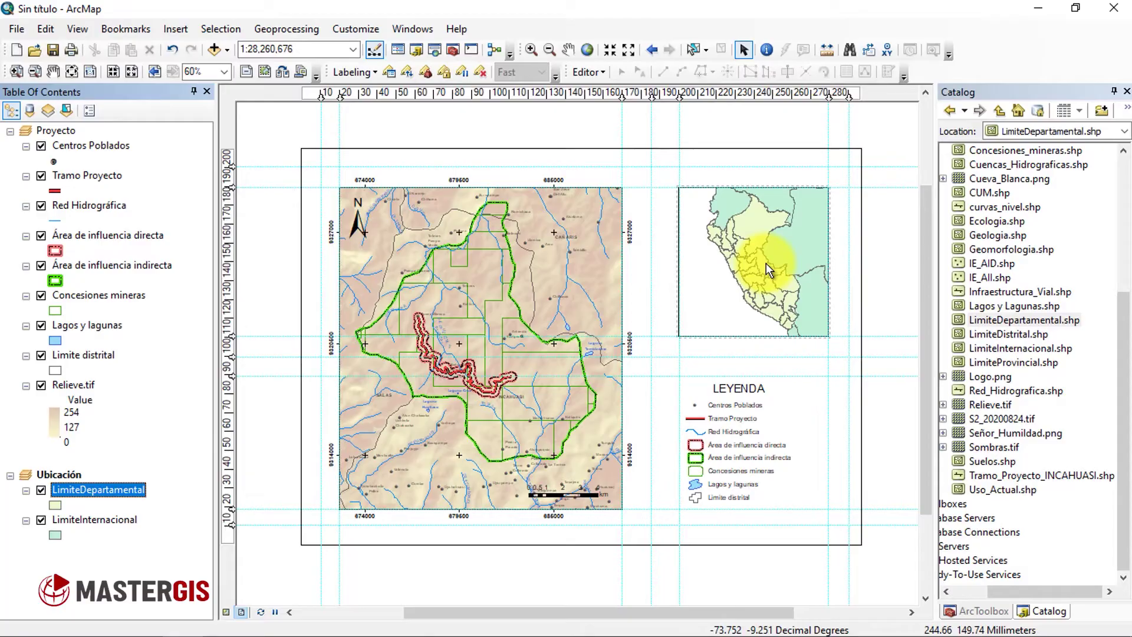
{"action": "left_click", "coordinate": [851, 247]}
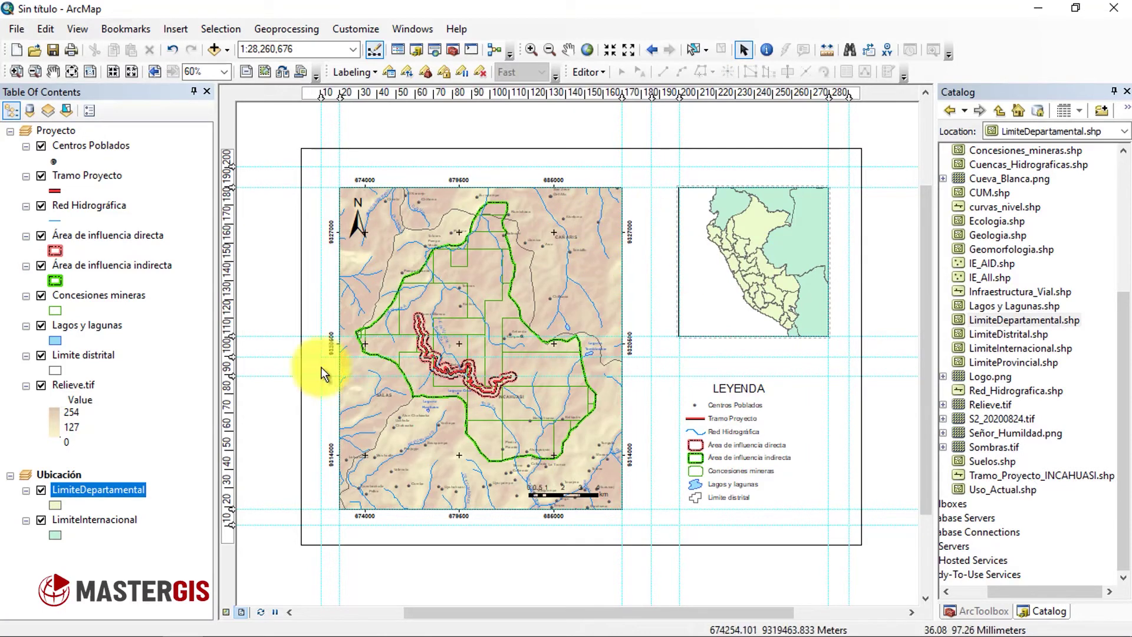
Step: Symbolize the LimiteDepartamental layer by unique values, using NOMBDEP as the value field
{"action": "right_click", "coordinate": [136, 490]}
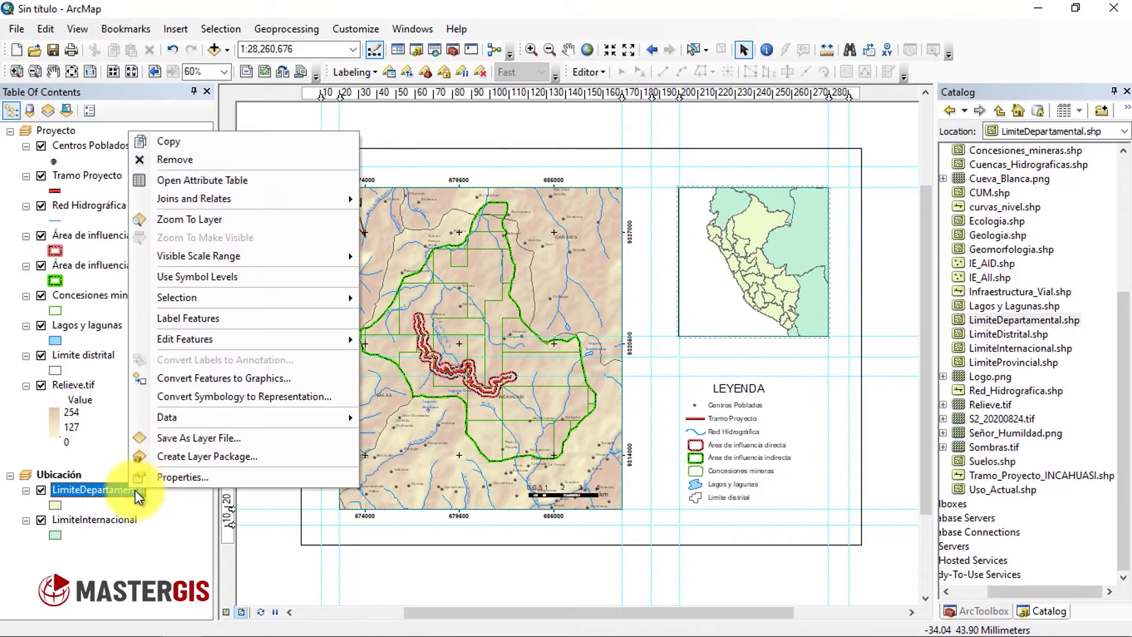
{"action": "left_click", "coordinate": [166, 480]}
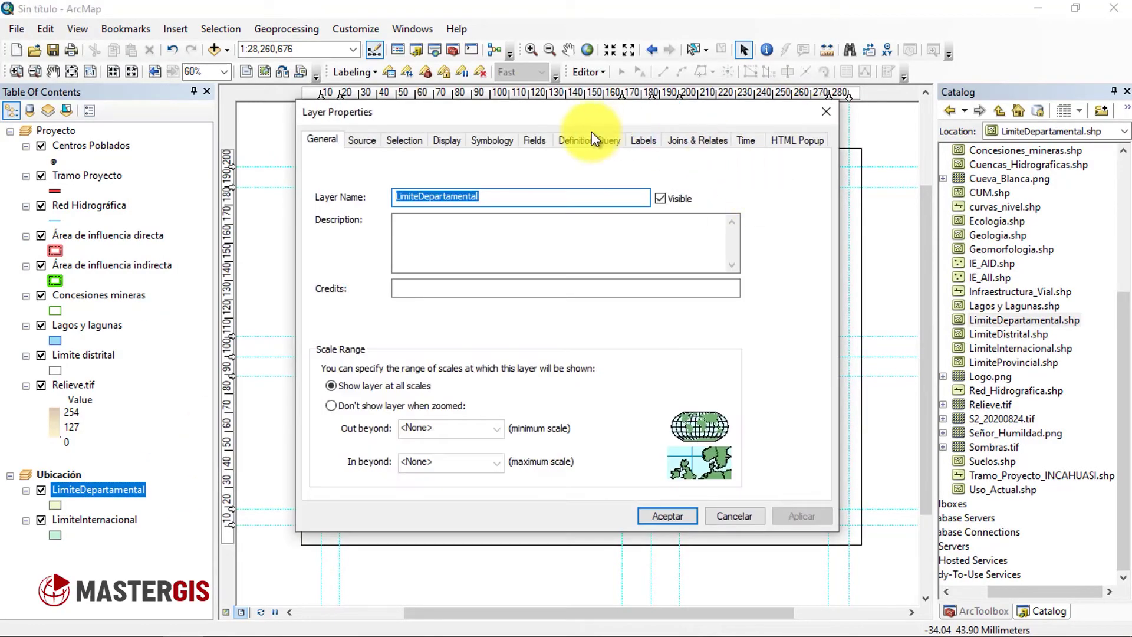
{"action": "left_click", "coordinate": [497, 143]}
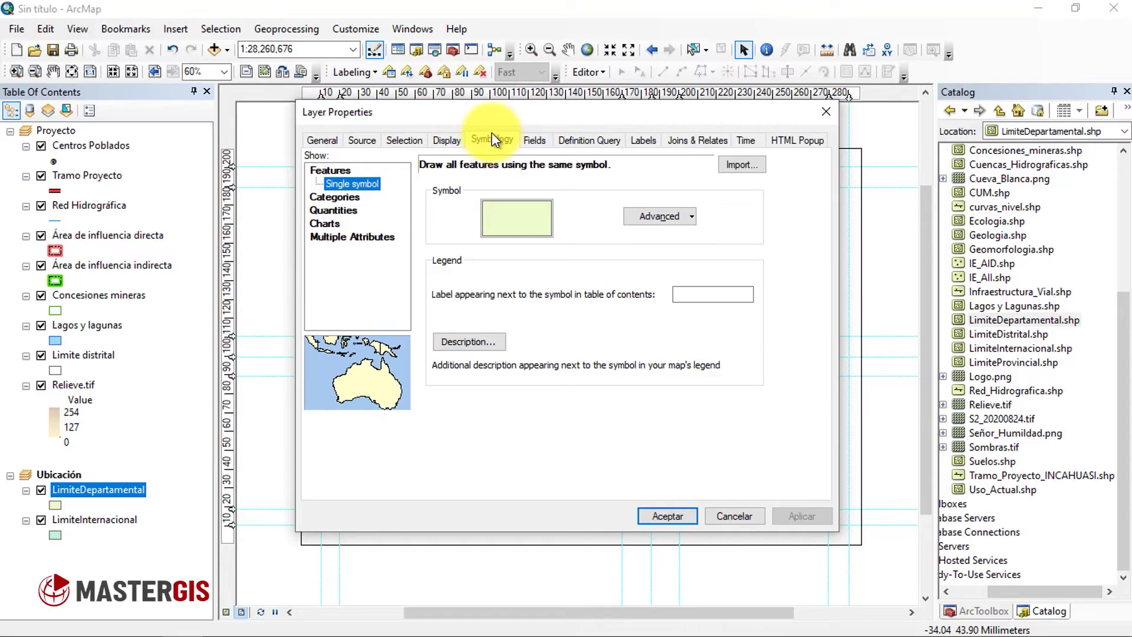
{"action": "left_click_drag", "start_coordinate": [494, 115], "coordinate": [611, 126]}
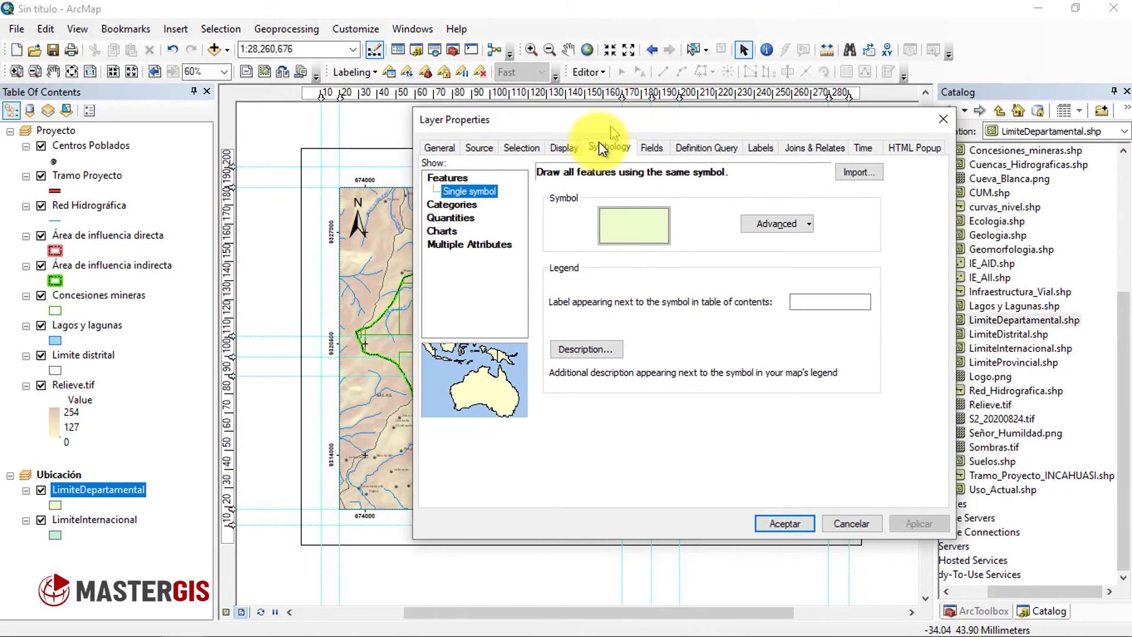
{"action": "left_click", "coordinate": [471, 203]}
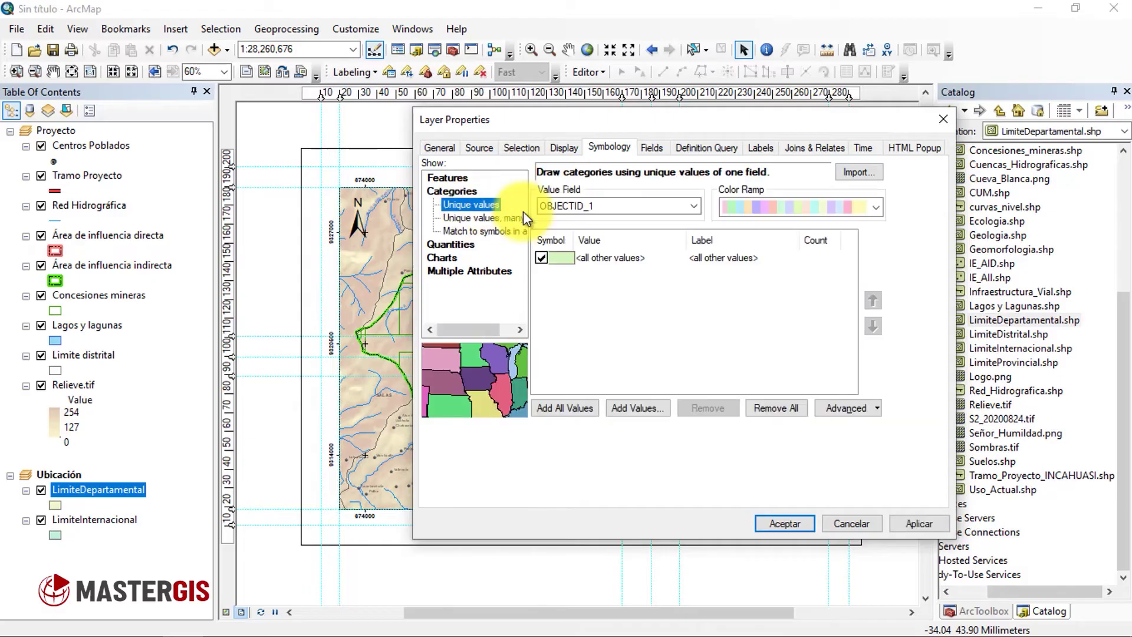
{"action": "left_click", "coordinate": [642, 208]}
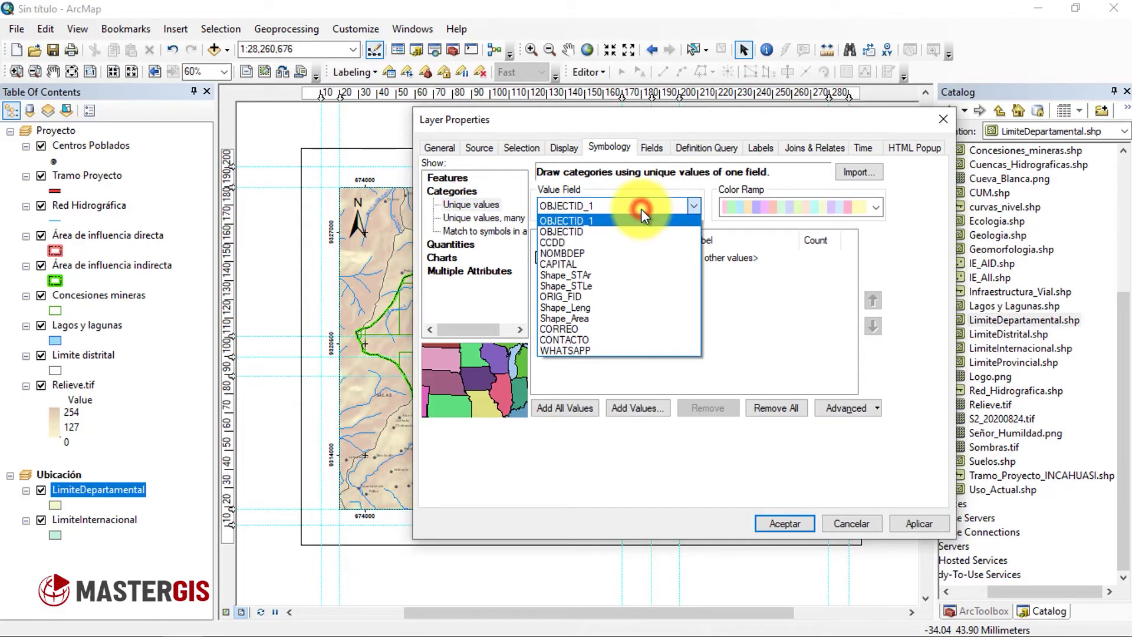
{"action": "left_click", "coordinate": [636, 256]}
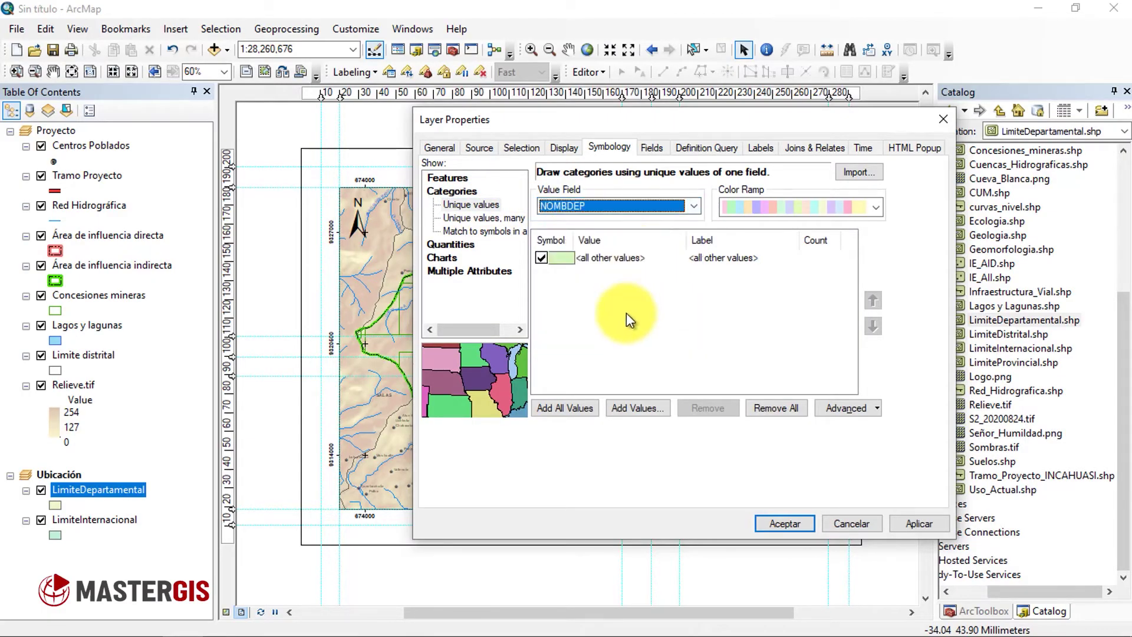
Step: Add only the LAMBAYEQUE value to the LimiteDepartamental unique-value categories
{"action": "left_click", "coordinate": [638, 407]}
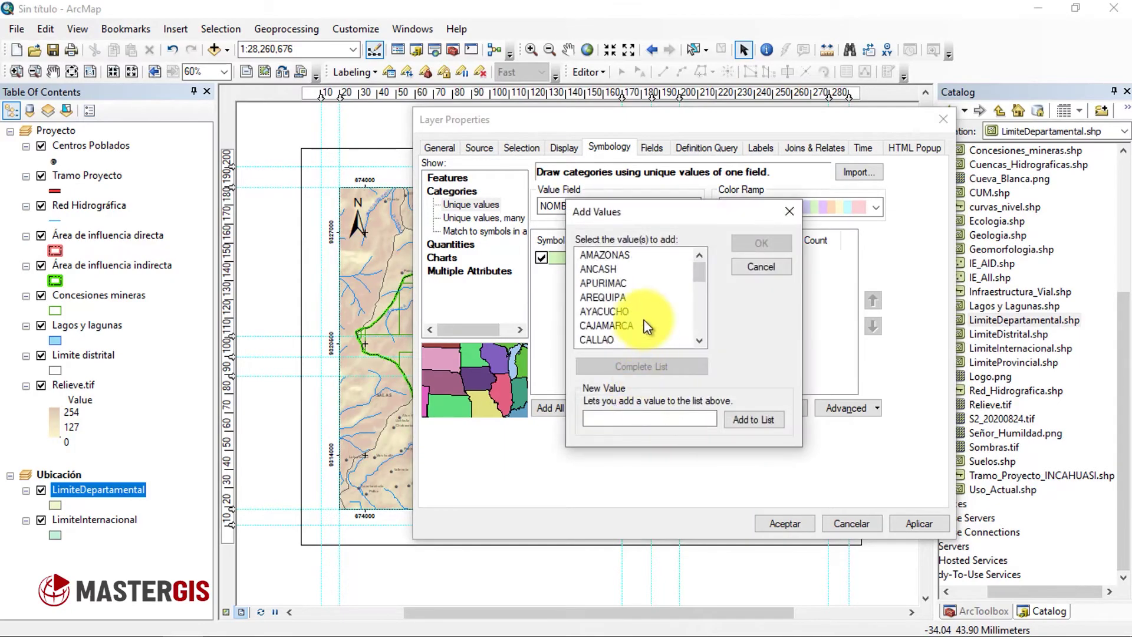
{"action": "left_click", "coordinate": [698, 340]}
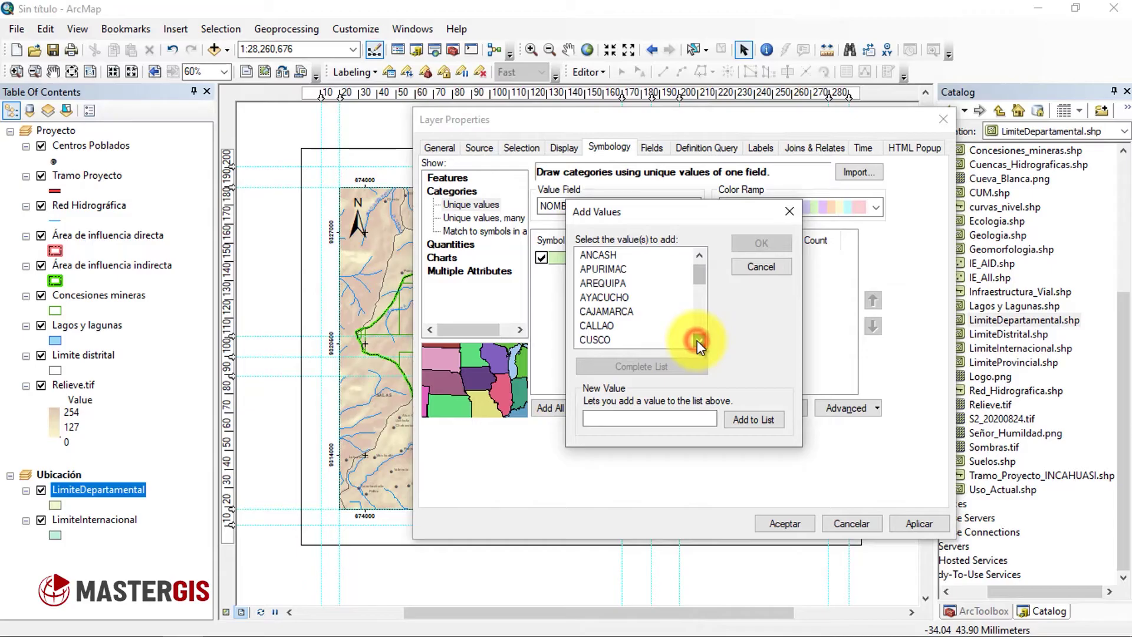
{"action": "left_click", "coordinate": [699, 340]}
{"action": "left_click", "coordinate": [699, 340]}
{"action": "left_click", "coordinate": [700, 340]}
{"action": "left_click", "coordinate": [699, 340]}
{"action": "left_click", "coordinate": [660, 326]}
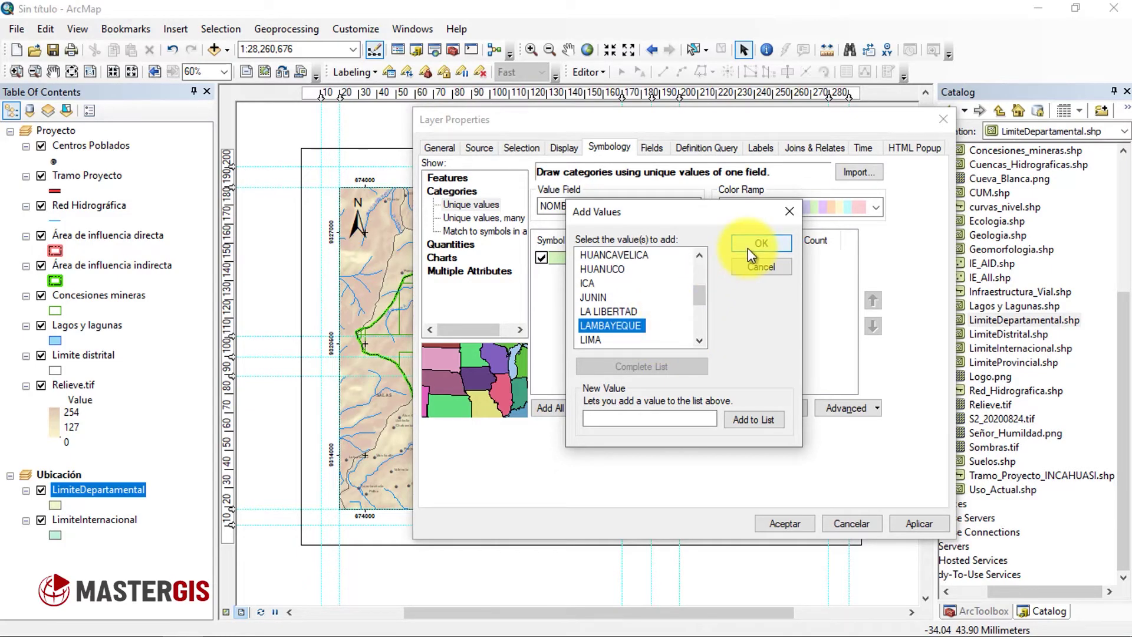
{"action": "left_click", "coordinate": [748, 246]}
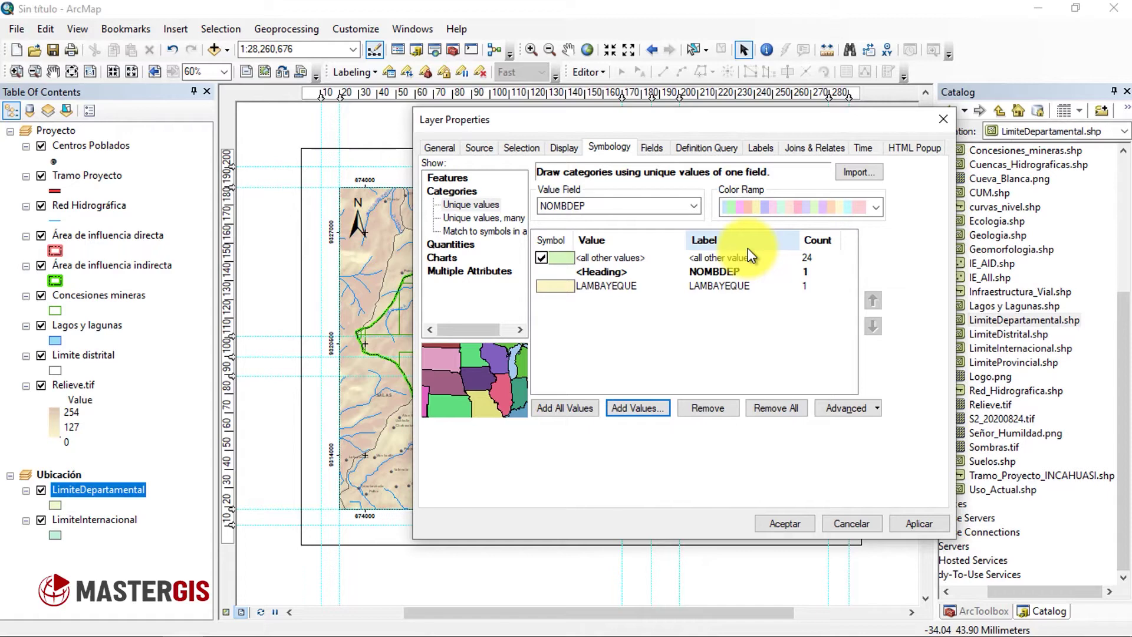
Step: Set the fill colour of the LAMBAYEQUE category to light pink
{"action": "left_click", "coordinate": [559, 287]}
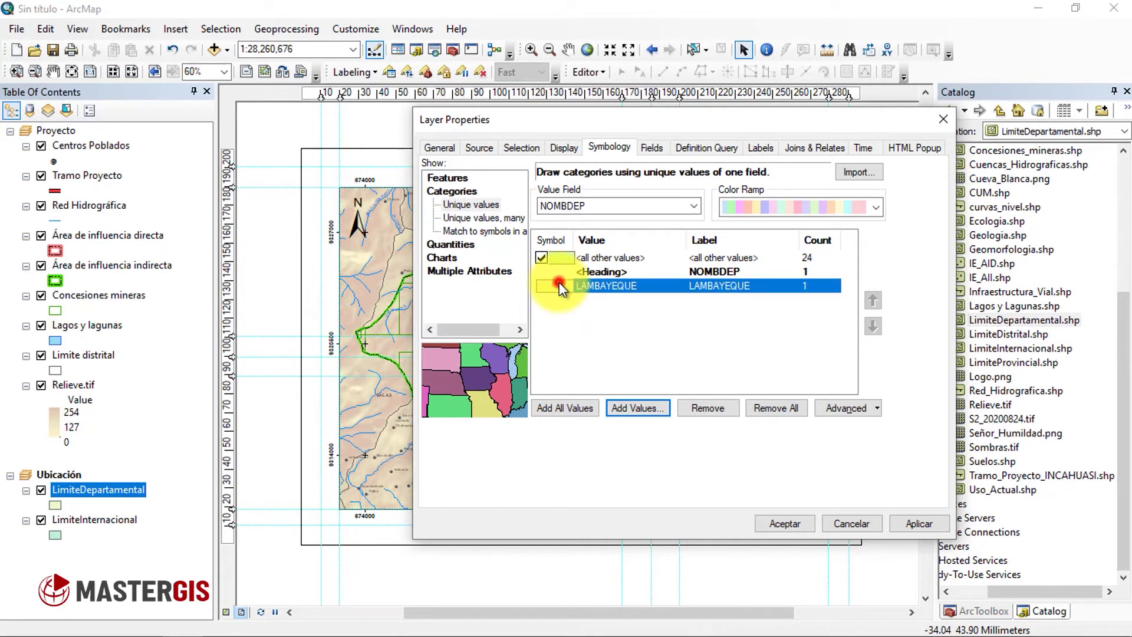
{"action": "double_click", "coordinate": [559, 286]}
{"action": "left_click", "coordinate": [738, 246]}
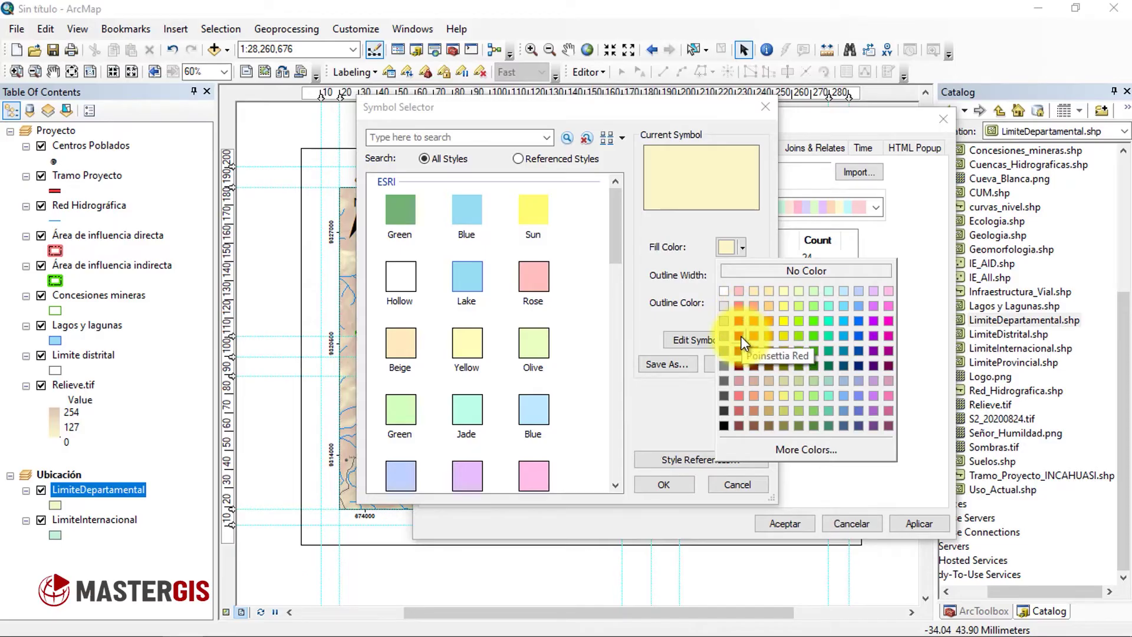
{"action": "left_click", "coordinate": [740, 290]}
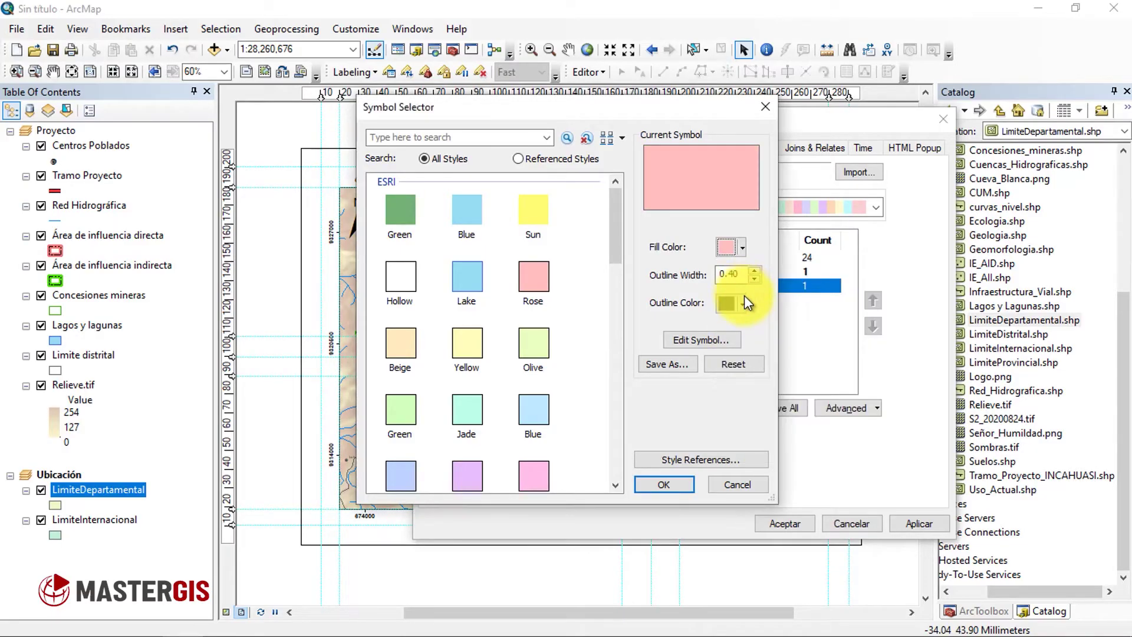
{"action": "left_click", "coordinate": [652, 484]}
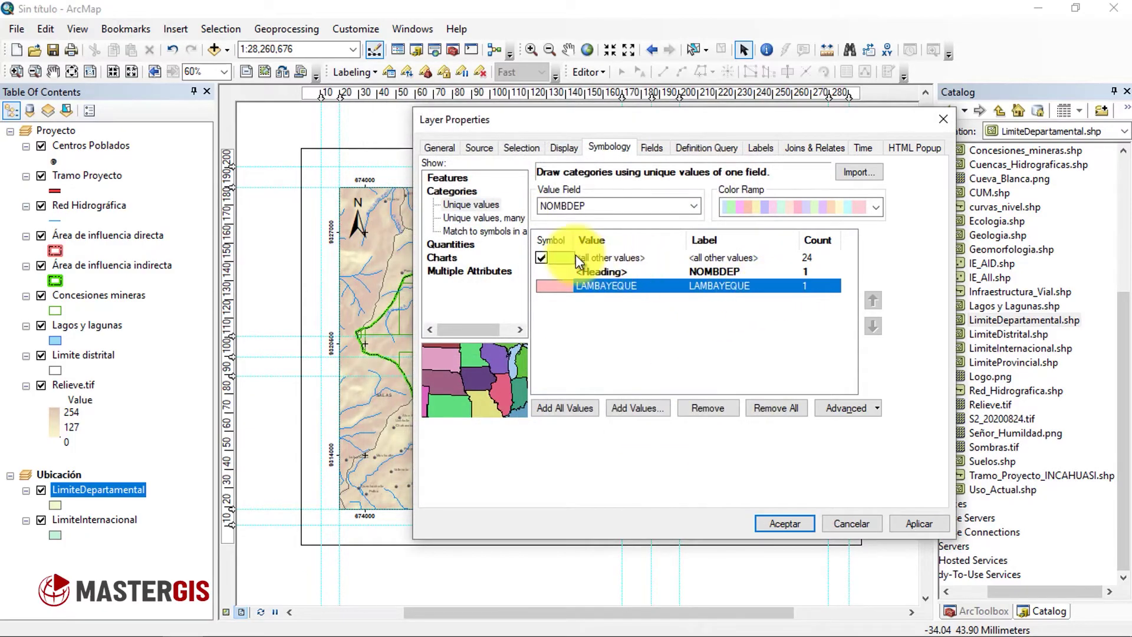
Step: Set the fill of the <all other values> category to white and apply the LimiteDepartamental symbology
{"action": "double_click", "coordinate": [561, 257]}
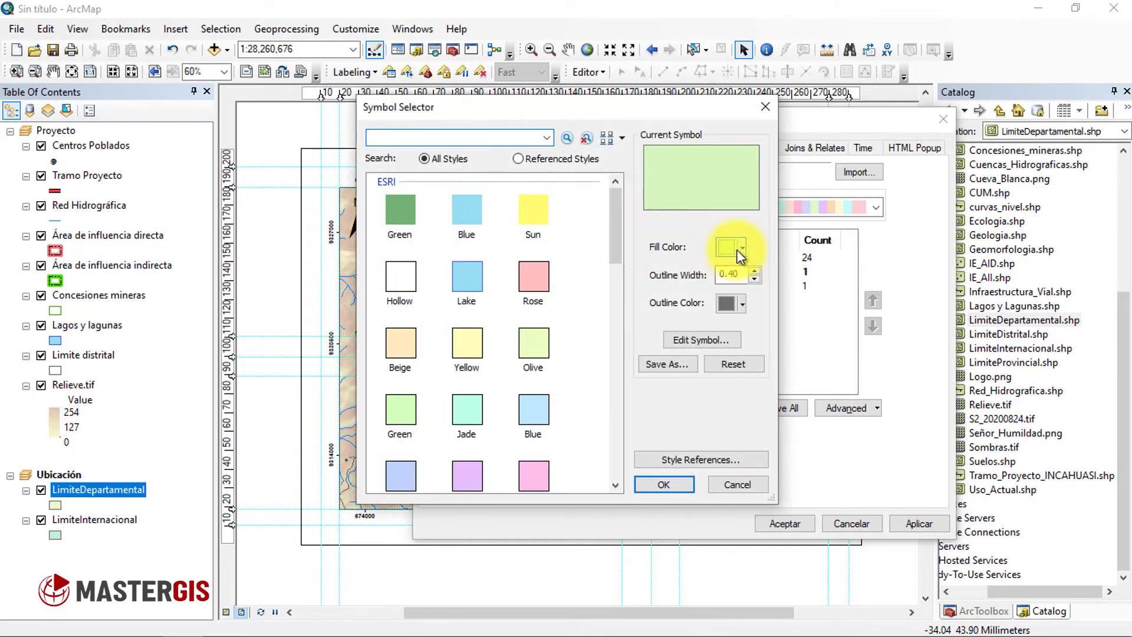
{"action": "left_click", "coordinate": [737, 248]}
{"action": "left_click", "coordinate": [731, 289]}
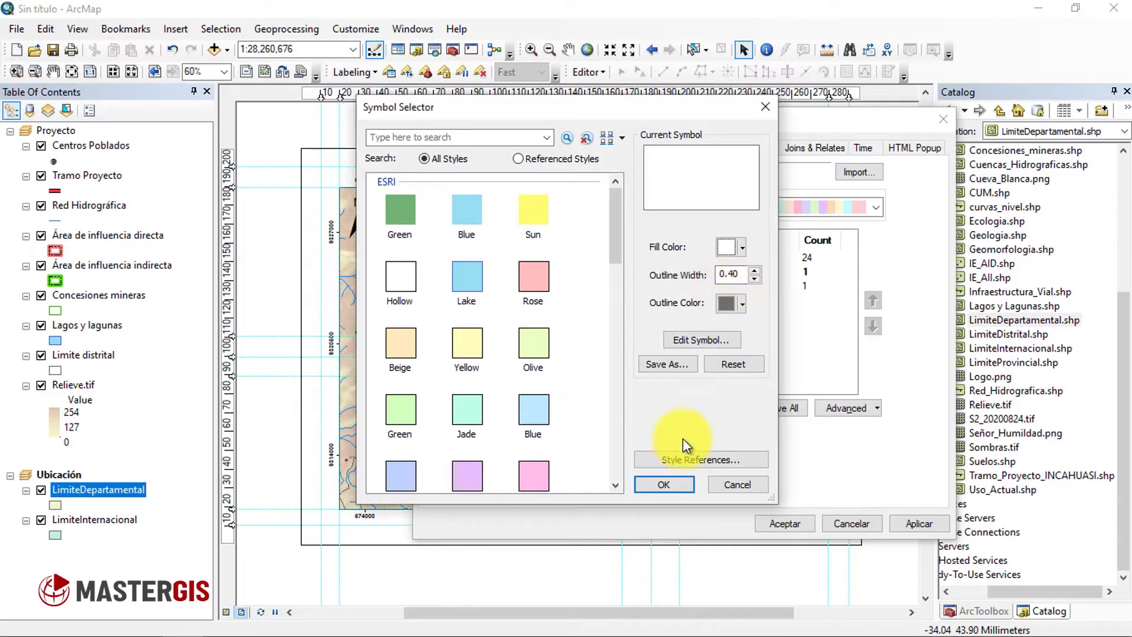
{"action": "left_click", "coordinate": [662, 483]}
{"action": "left_click", "coordinate": [894, 522]}
{"action": "left_click", "coordinate": [779, 526]}
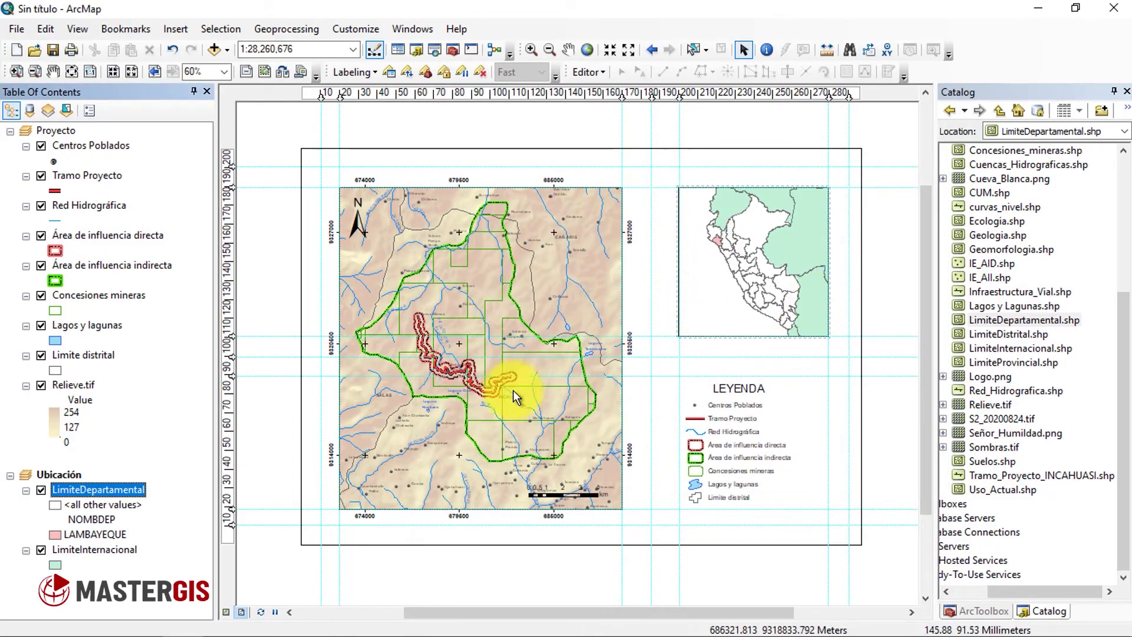
Step: Change the fill colour of the LimiteInternacional layer to light grey
{"action": "left_click", "coordinate": [56, 566]}
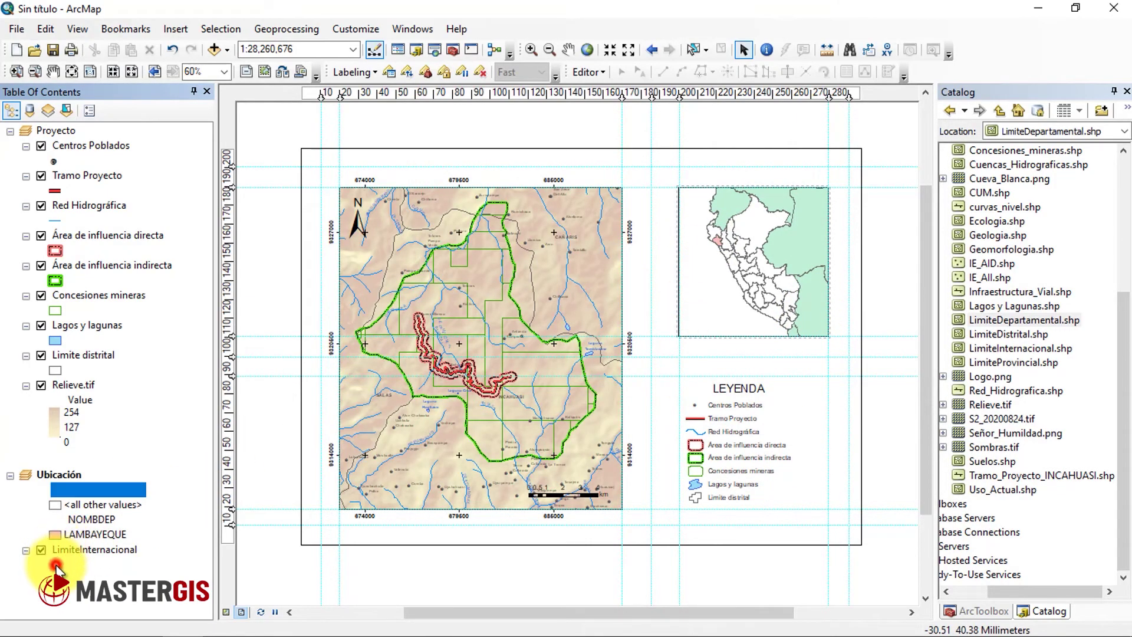
{"action": "left_click", "coordinate": [744, 245]}
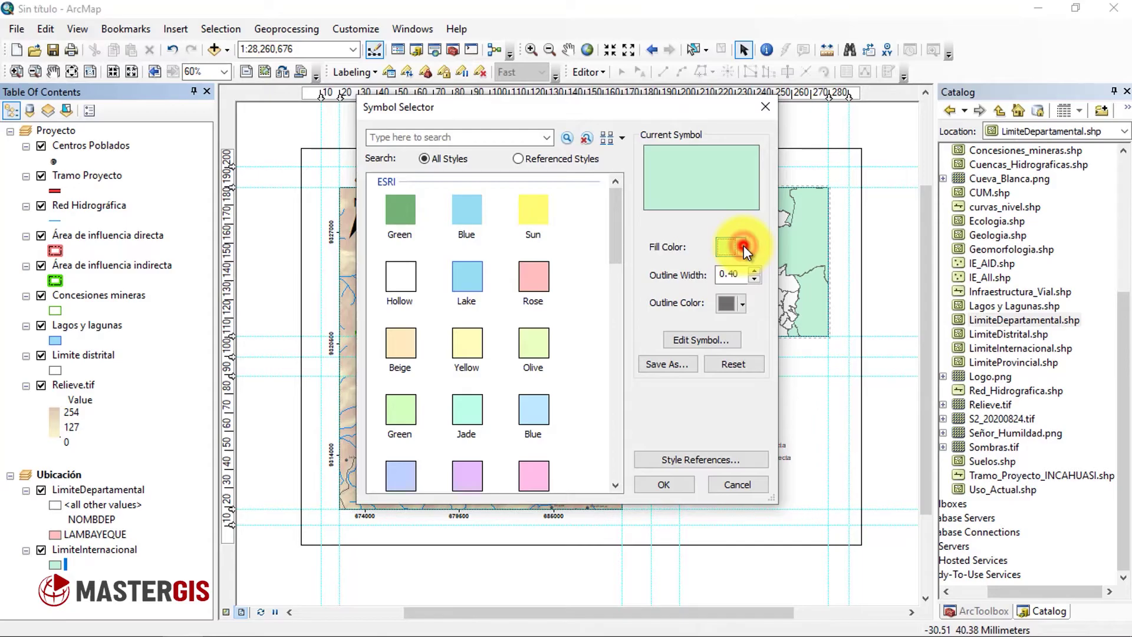
{"action": "left_click", "coordinate": [741, 303]}
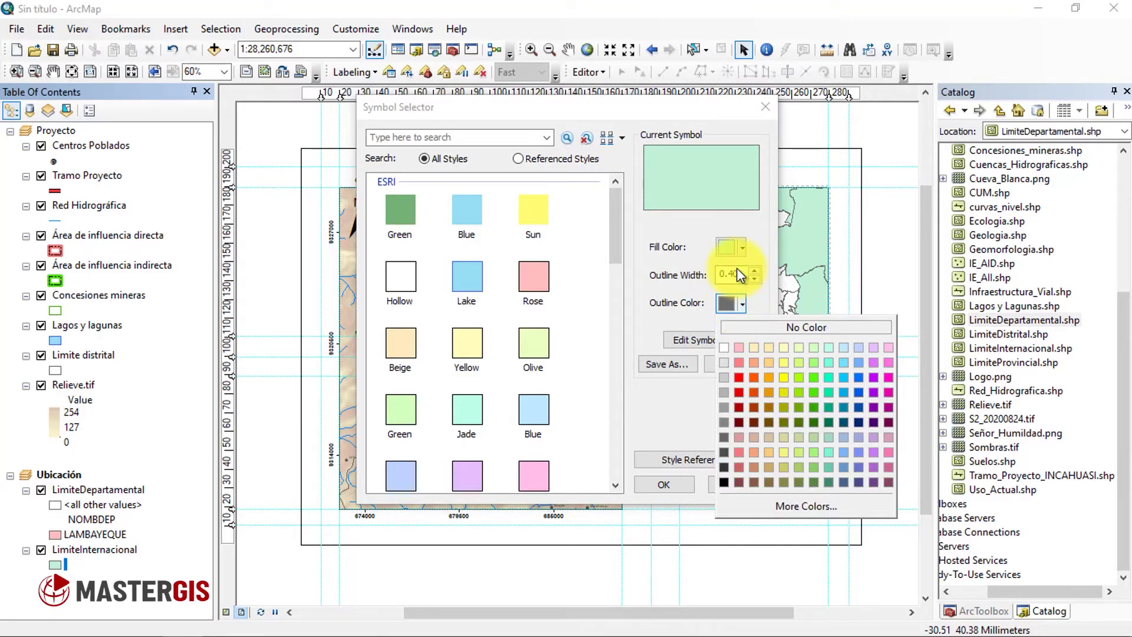
{"action": "left_click", "coordinate": [740, 245]}
{"action": "left_click", "coordinate": [741, 246]}
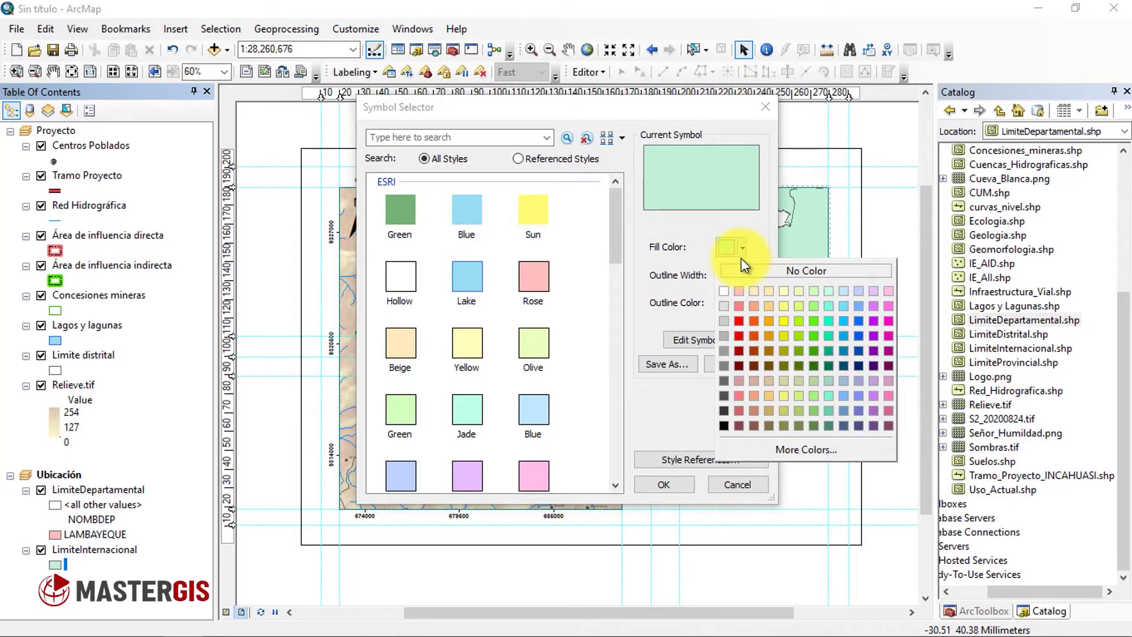
{"action": "left_click", "coordinate": [720, 304]}
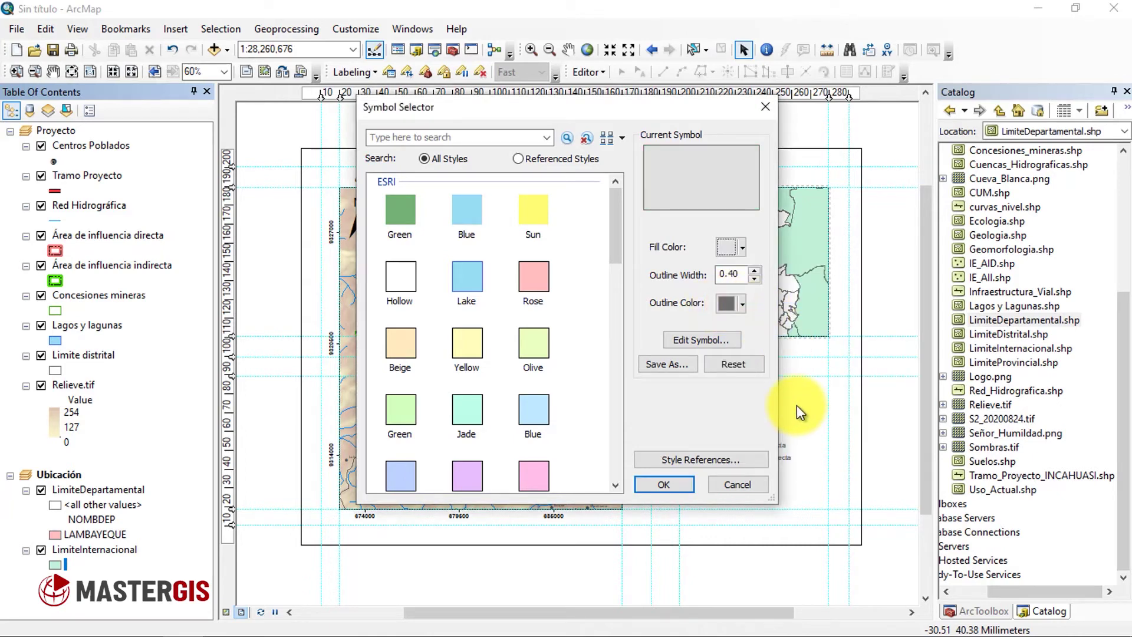
{"action": "left_click", "coordinate": [665, 484]}
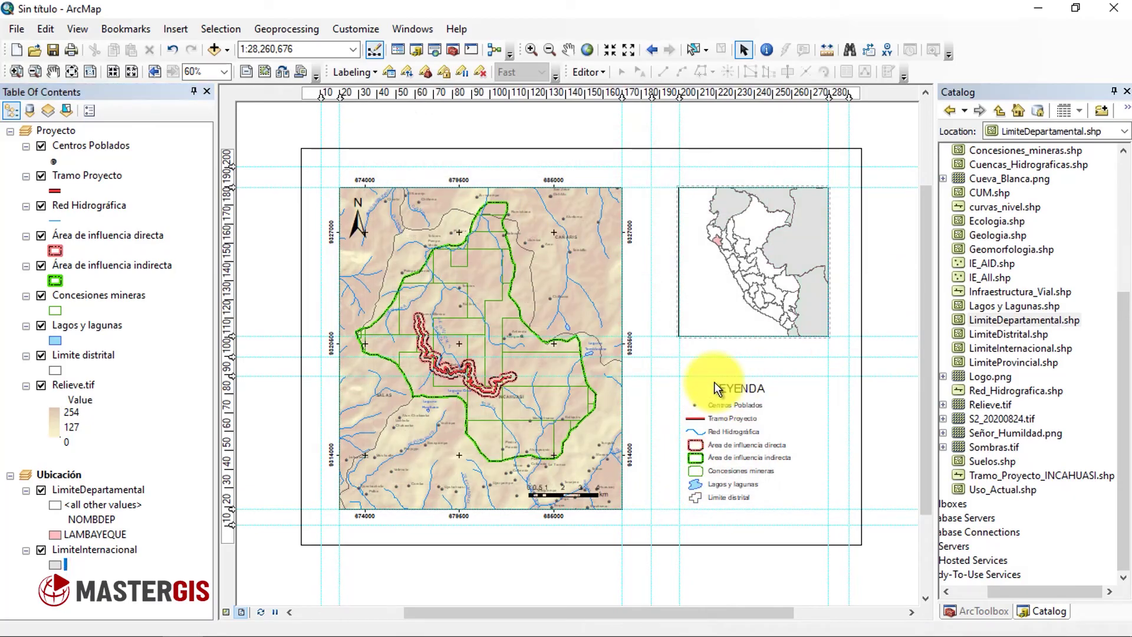
Step: Give the Ubicación data frame a Lt Blue background in its frame properties
{"action": "left_click", "coordinate": [70, 474]}
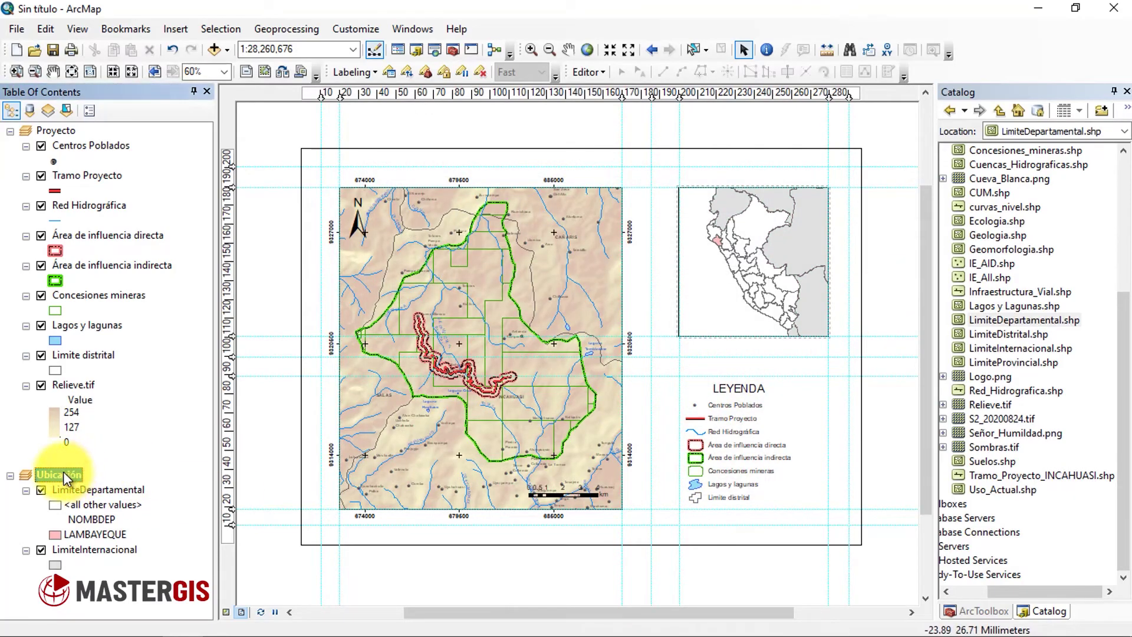
{"action": "right_click", "coordinate": [62, 472]}
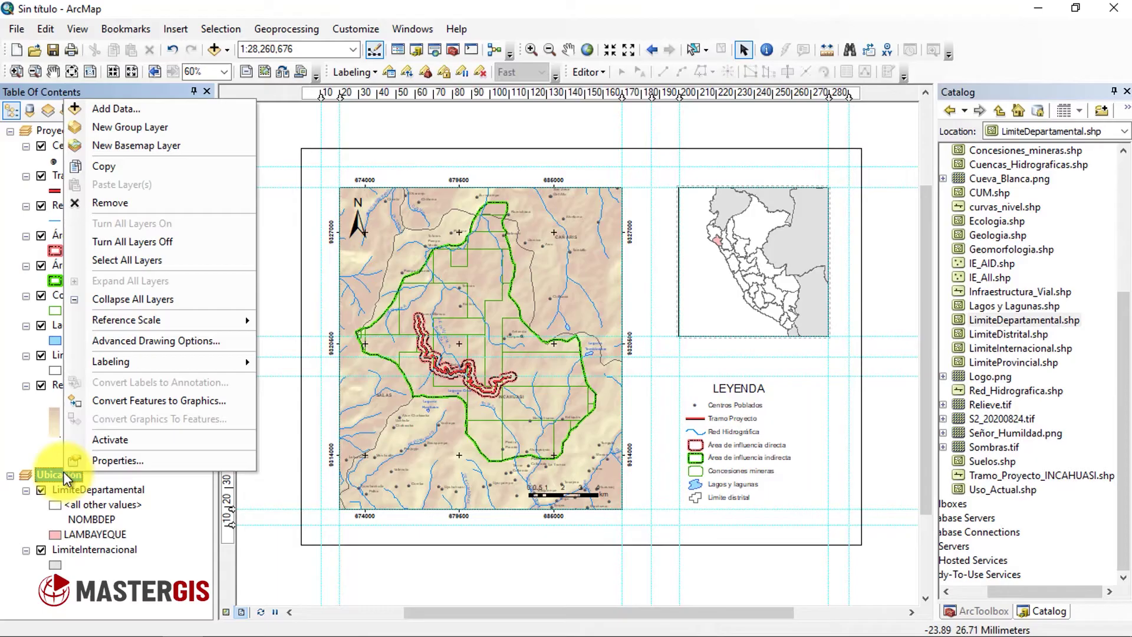
{"action": "left_click", "coordinate": [147, 458]}
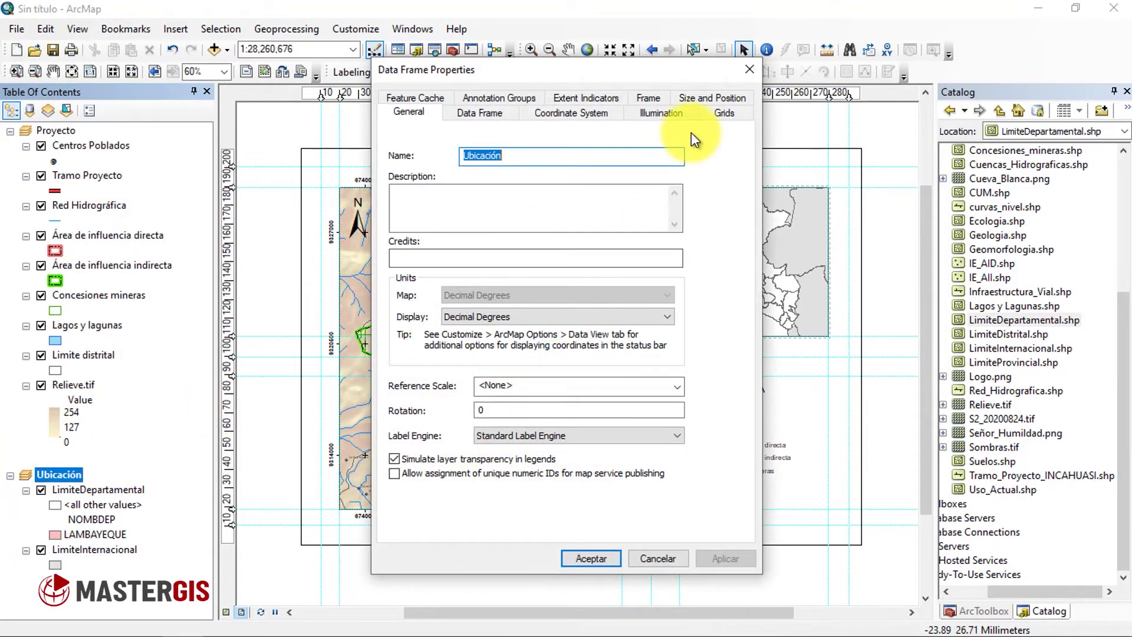
{"action": "left_click", "coordinate": [636, 99]}
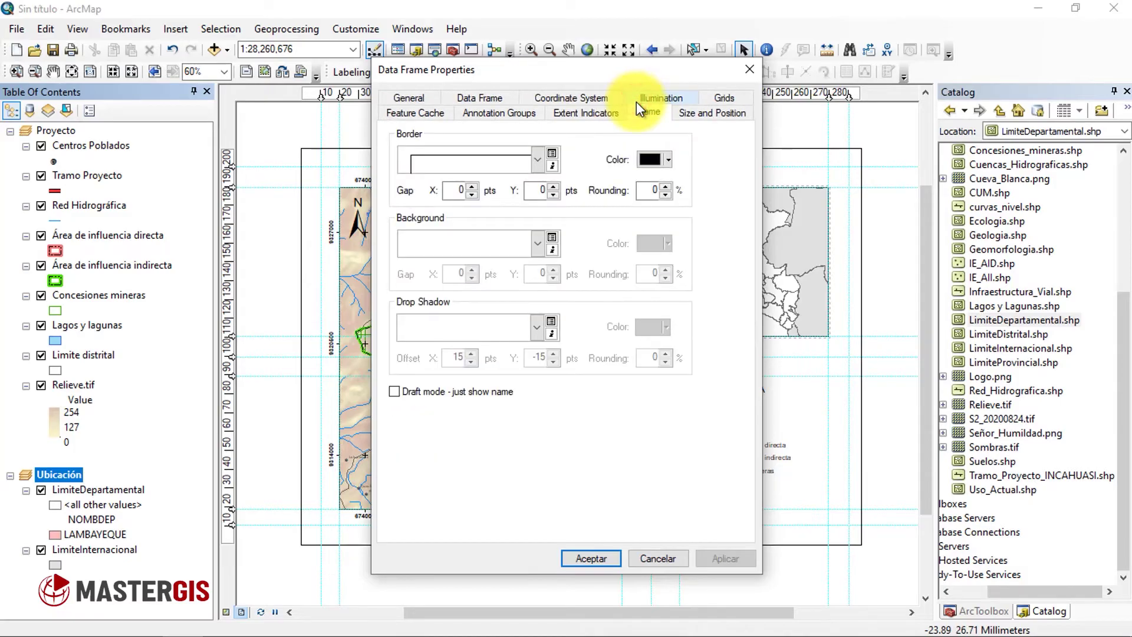
{"action": "left_click", "coordinate": [536, 244]}
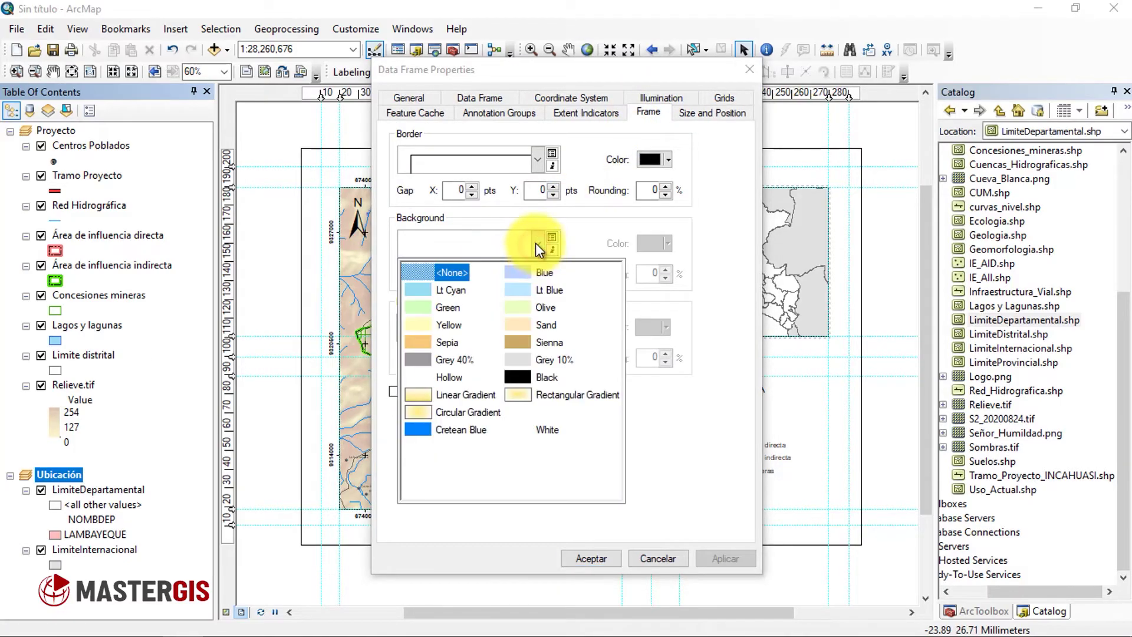
{"action": "left_click", "coordinate": [529, 290]}
{"action": "left_click", "coordinate": [726, 558]}
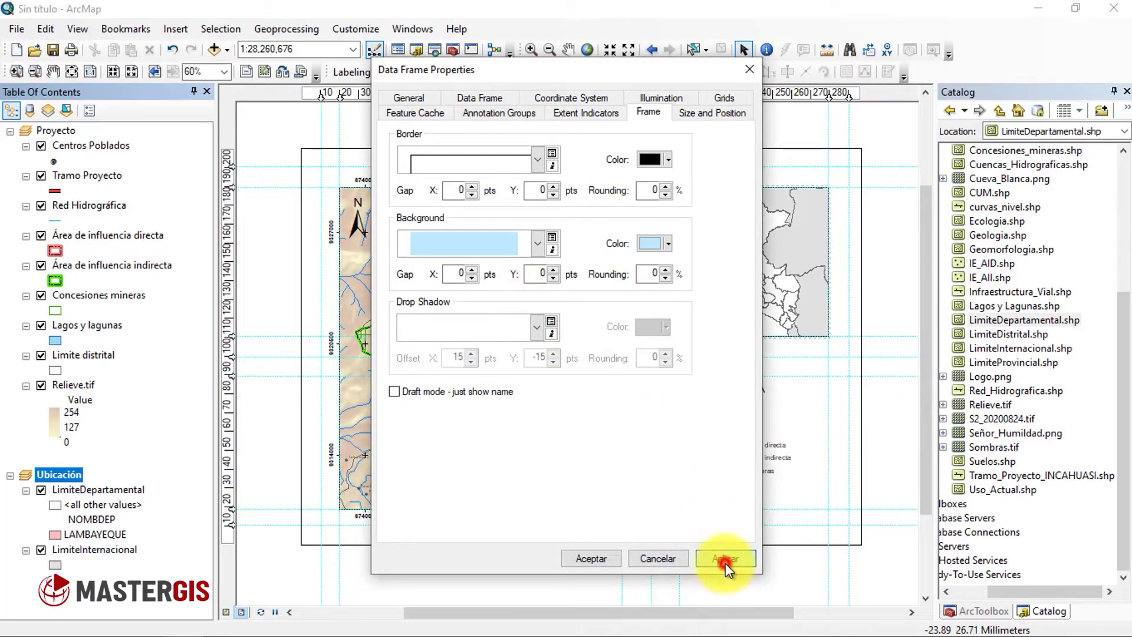
{"action": "left_click", "coordinate": [600, 558]}
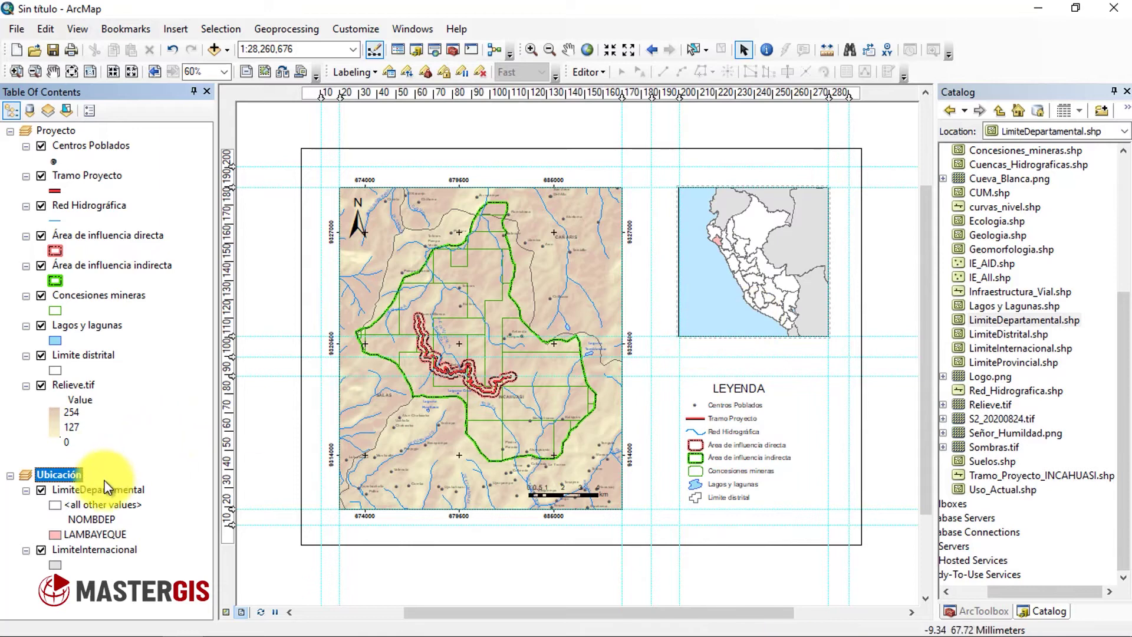
Step: Turn on labels for the LimiteInternacional layer using Pais as the label field
{"action": "left_click", "coordinate": [81, 550]}
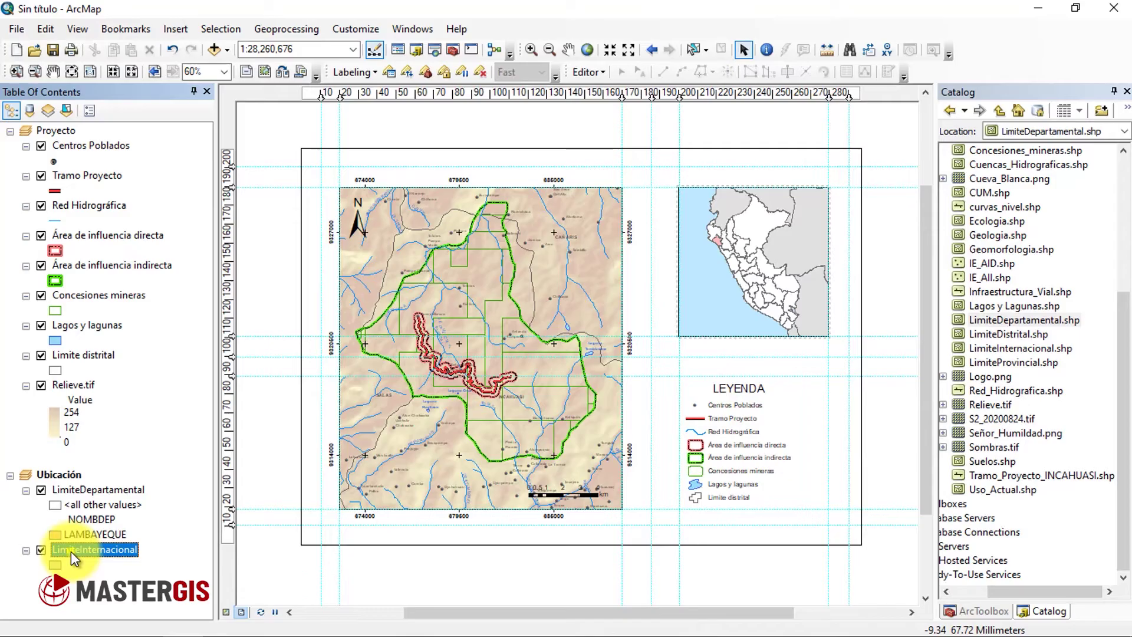
{"action": "right_click", "coordinate": [71, 551]}
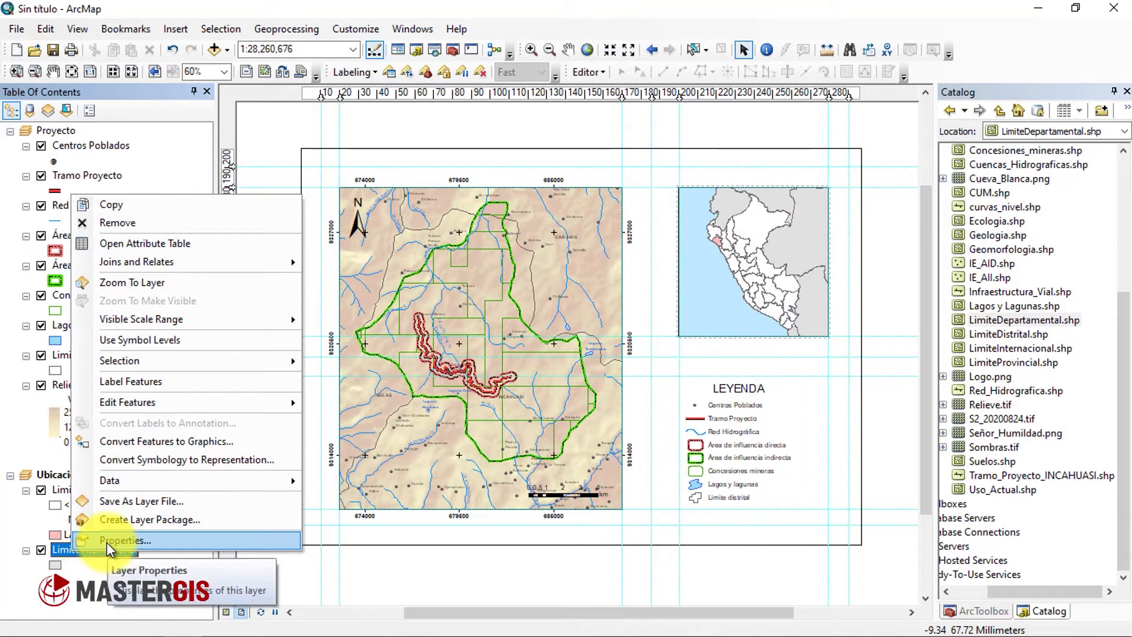
{"action": "left_click", "coordinate": [107, 541]}
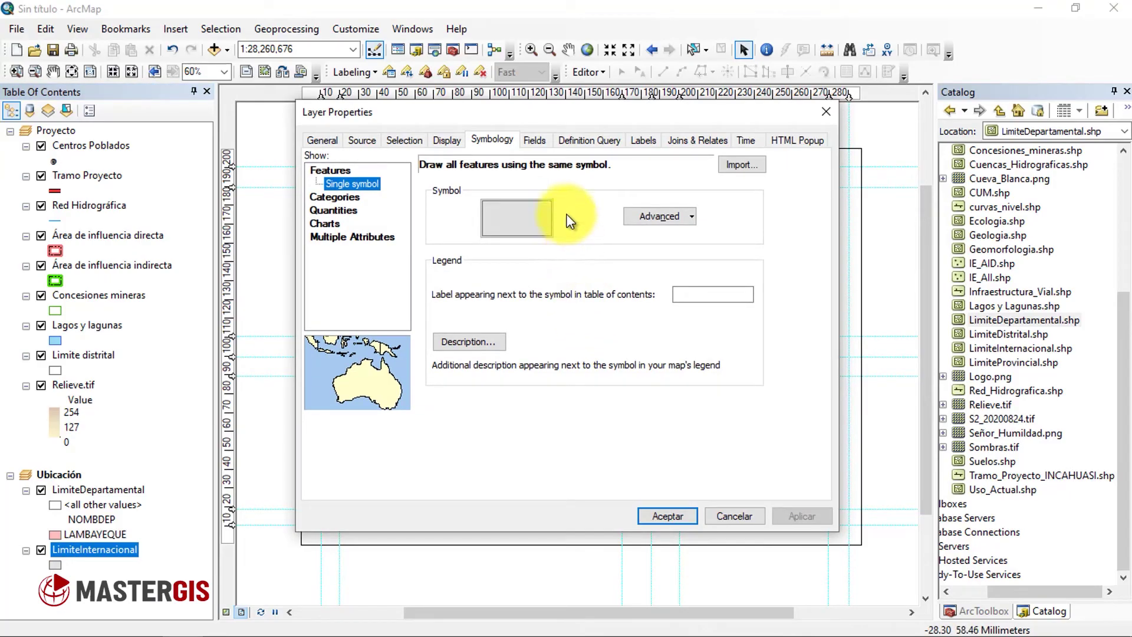
{"action": "left_click", "coordinate": [645, 141]}
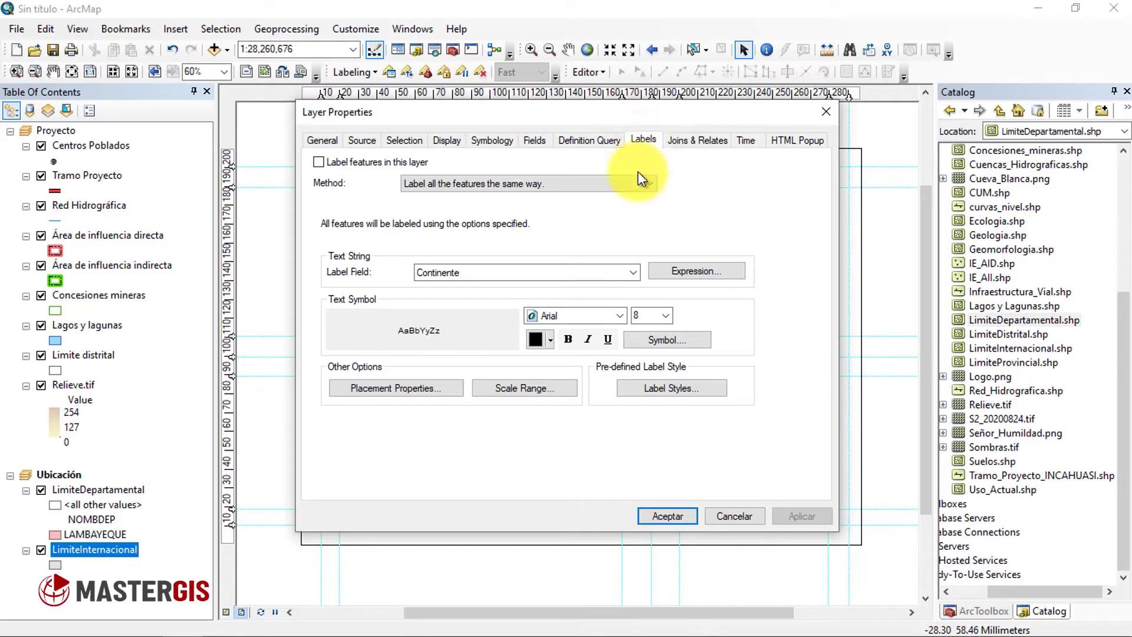
{"action": "left_click", "coordinate": [600, 274]}
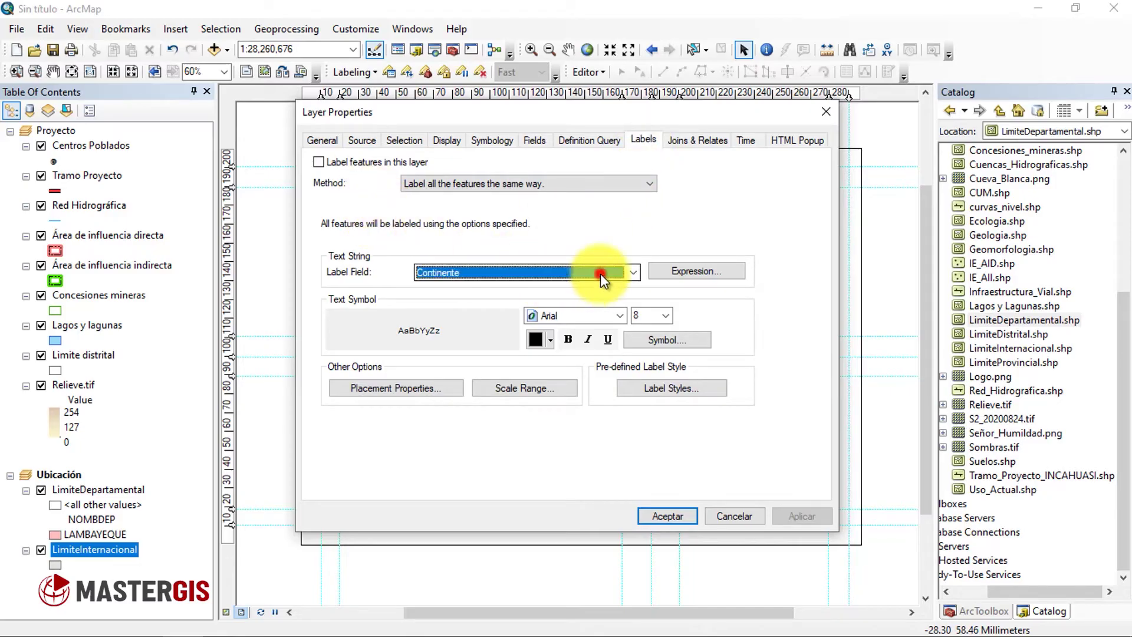
{"action": "left_click", "coordinate": [580, 329]}
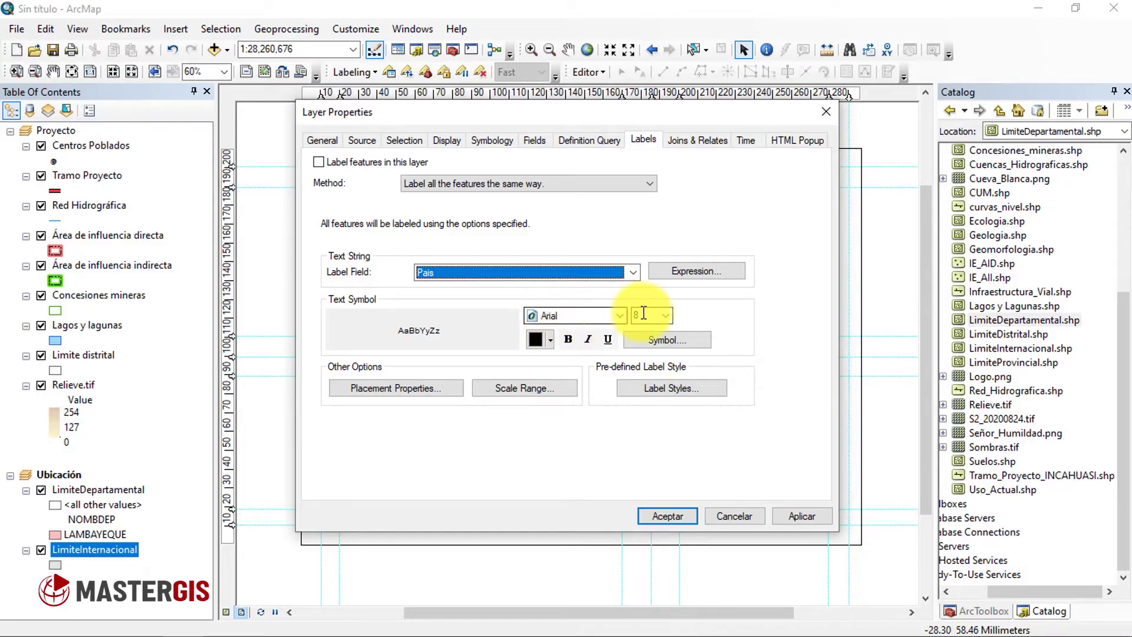
{"action": "left_click", "coordinate": [319, 162]}
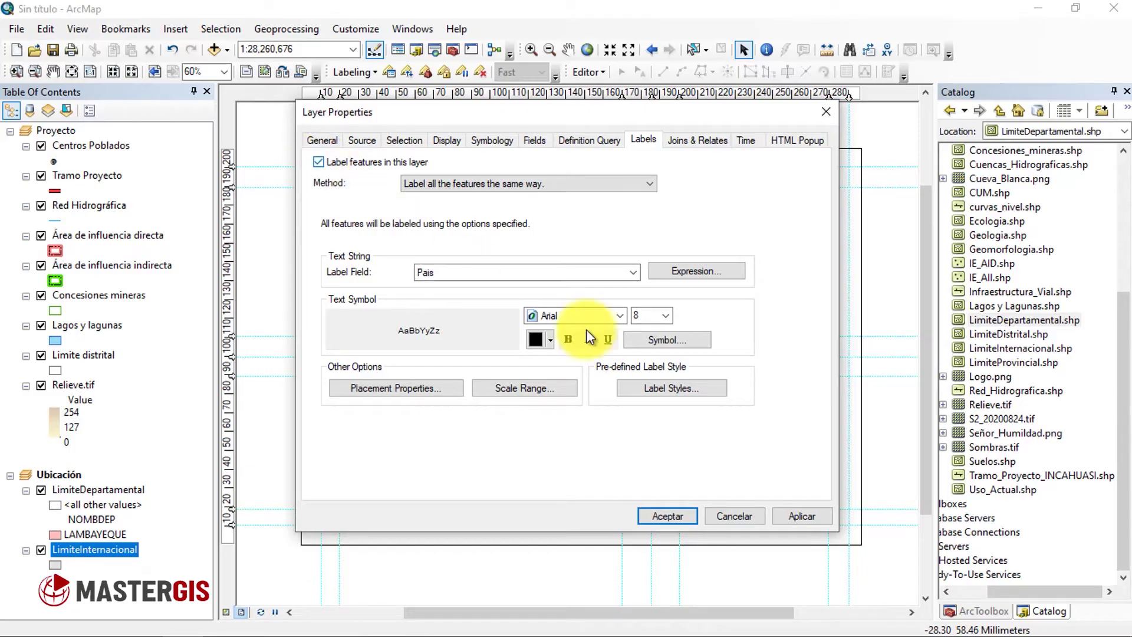
{"action": "left_click", "coordinate": [804, 511]}
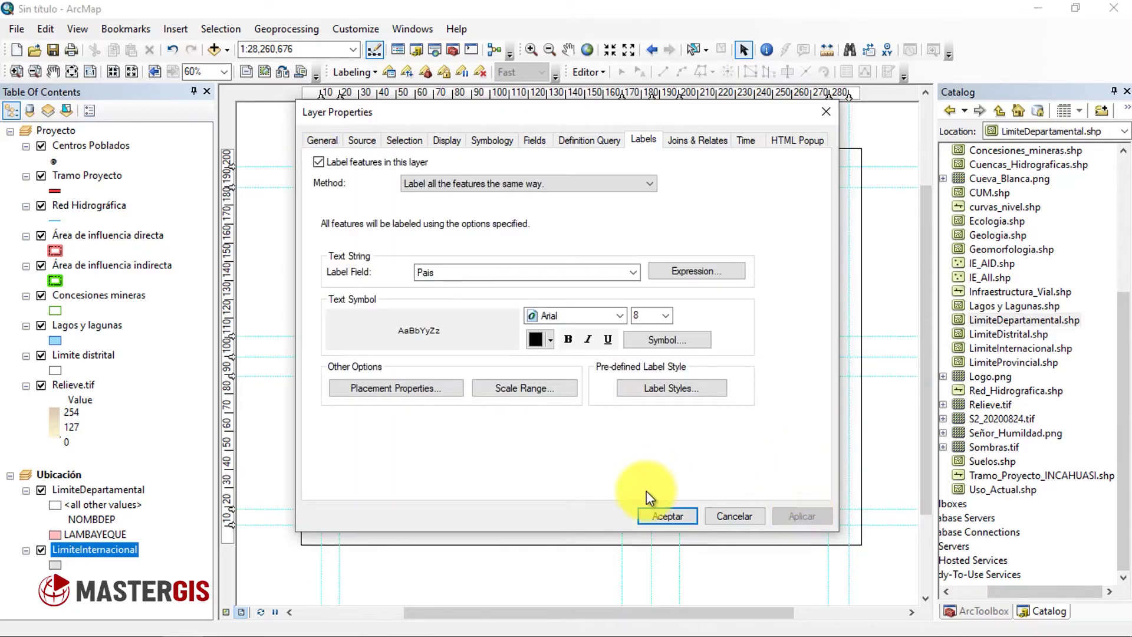
{"action": "left_click", "coordinate": [662, 516]}
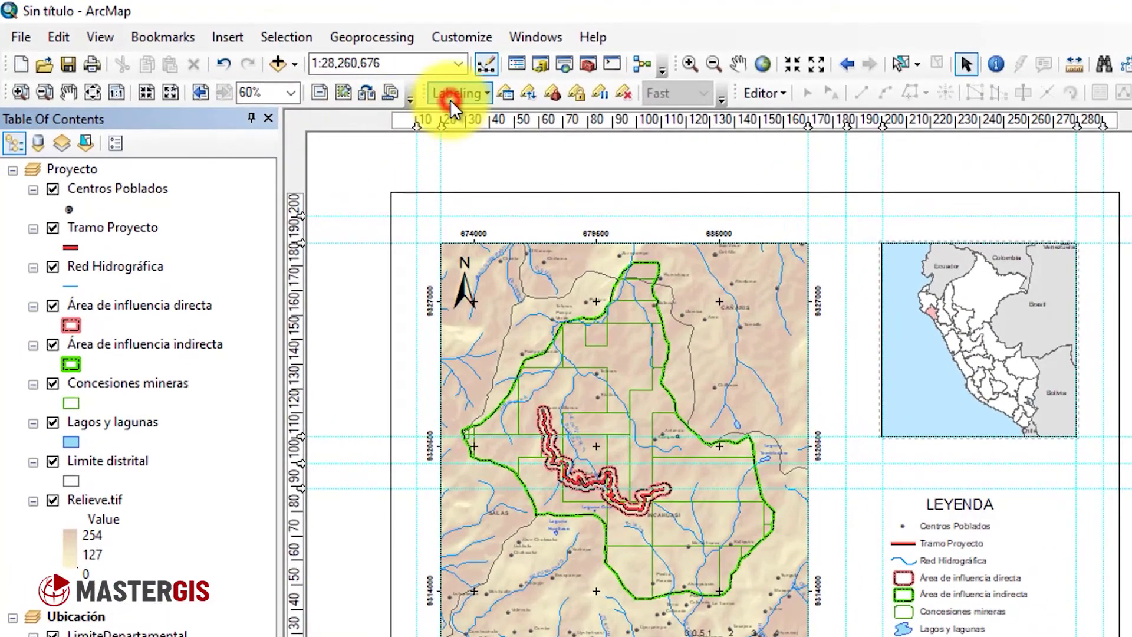
Step: Enable the Maplex Label Engine for the labels of the Ubicación data frame
{"action": "left_click", "coordinate": [451, 100]}
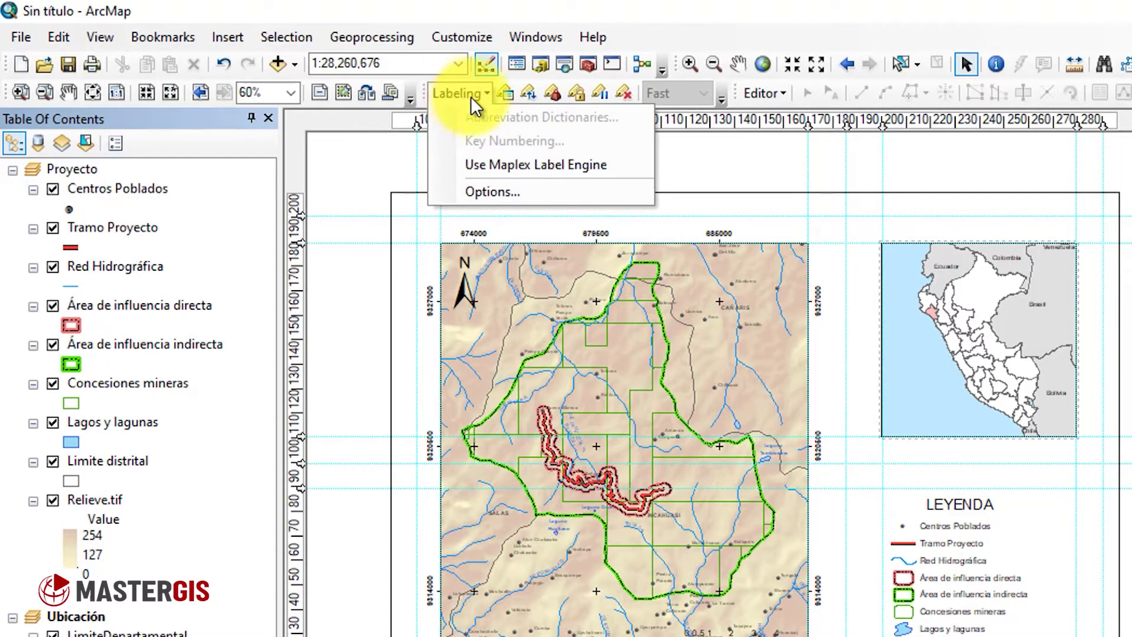
{"action": "left_click", "coordinate": [615, 165]}
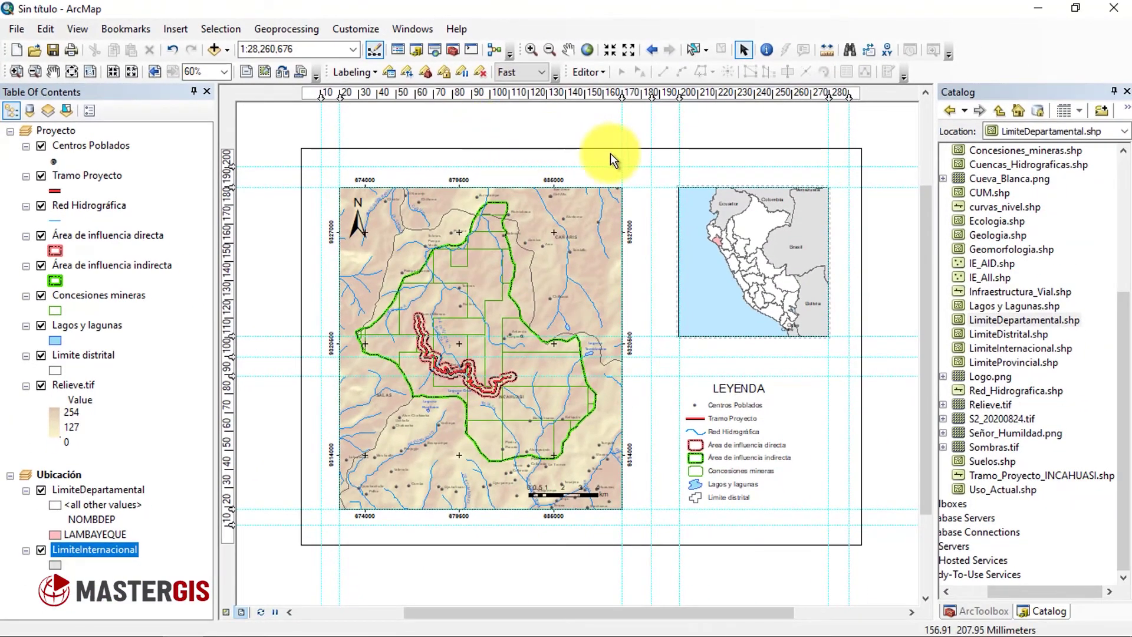
{"action": "left_click", "coordinate": [615, 154]}
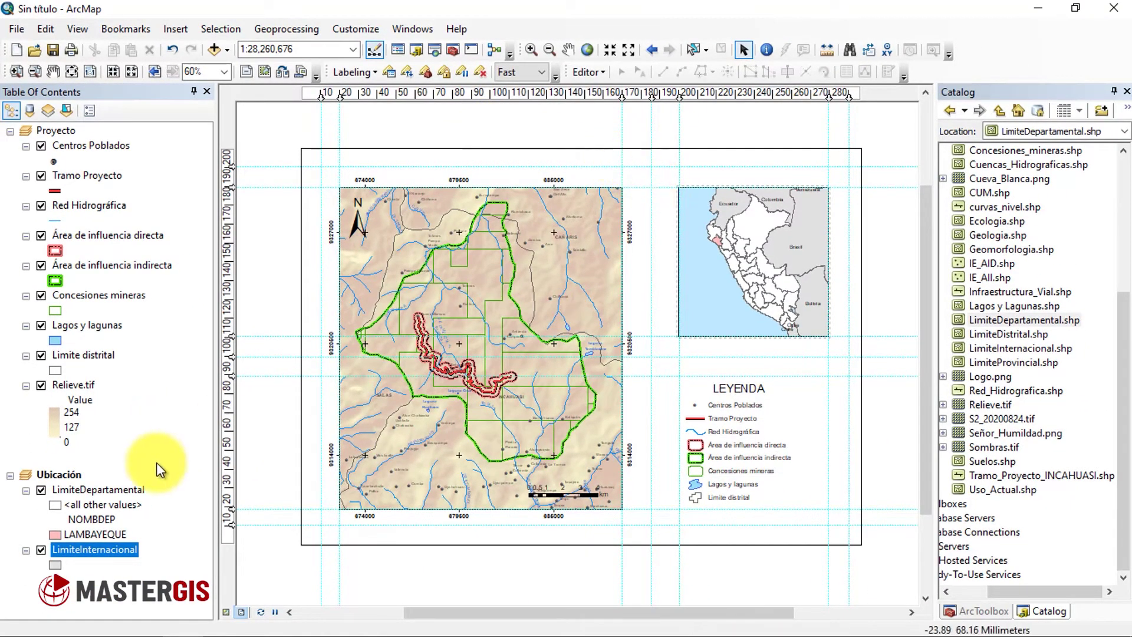
Step: Set the LimiteDepartamental label field to NOMBDEP and choose the method that defines feature classes and labels each differently
{"action": "left_click", "coordinate": [114, 490]}
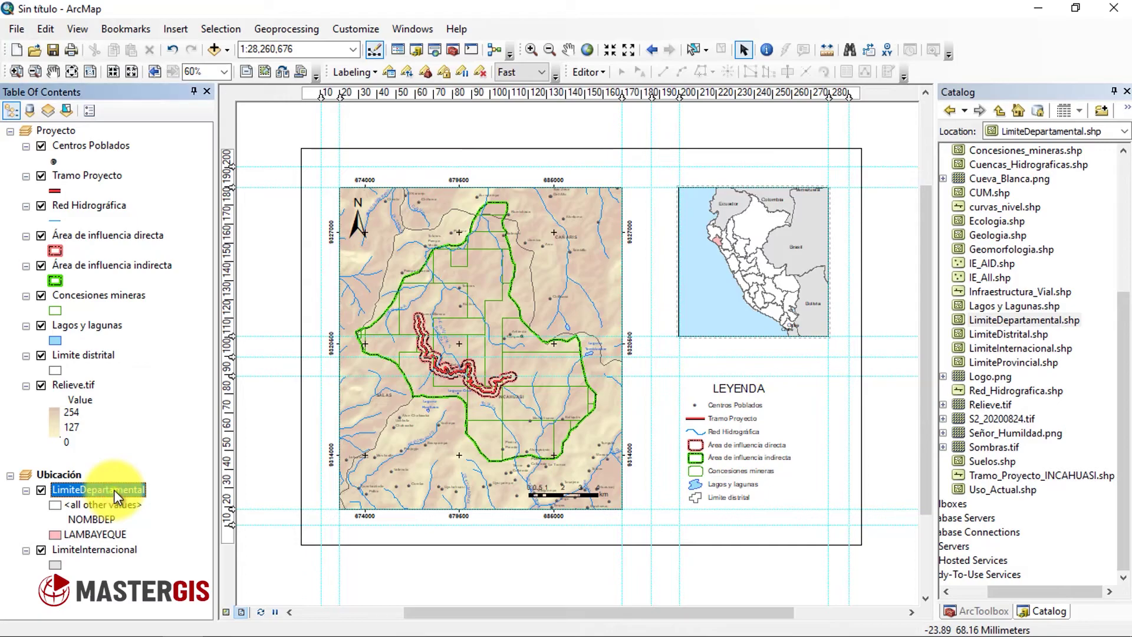
{"action": "right_click", "coordinate": [114, 490]}
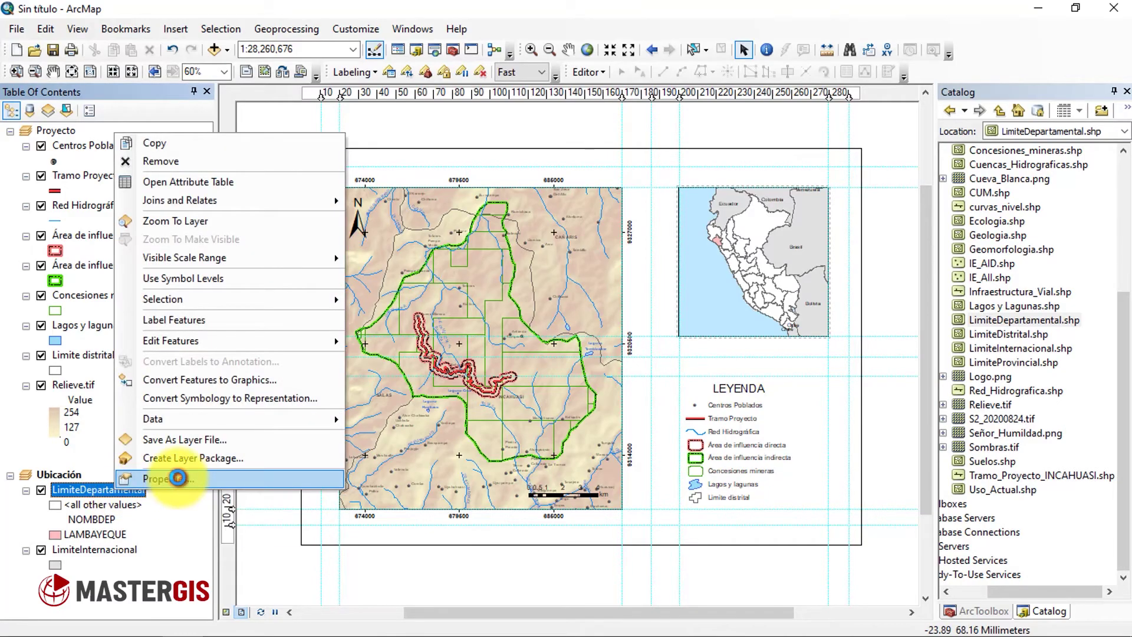
{"action": "left_click", "coordinate": [178, 477]}
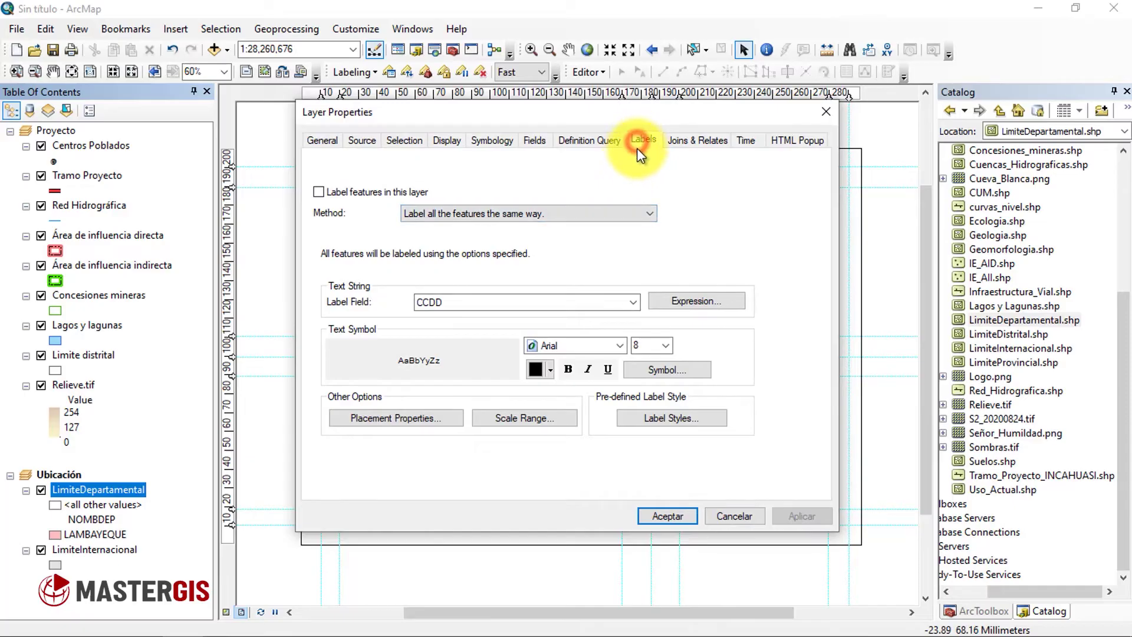
{"action": "left_click", "coordinate": [633, 300]}
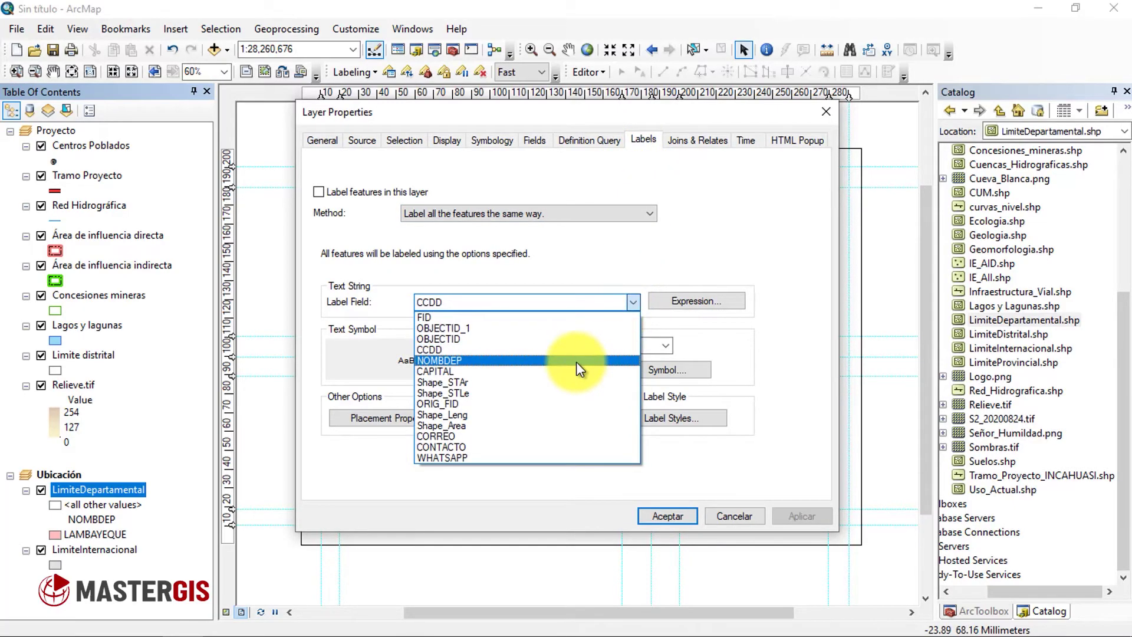
{"action": "left_click", "coordinate": [575, 361]}
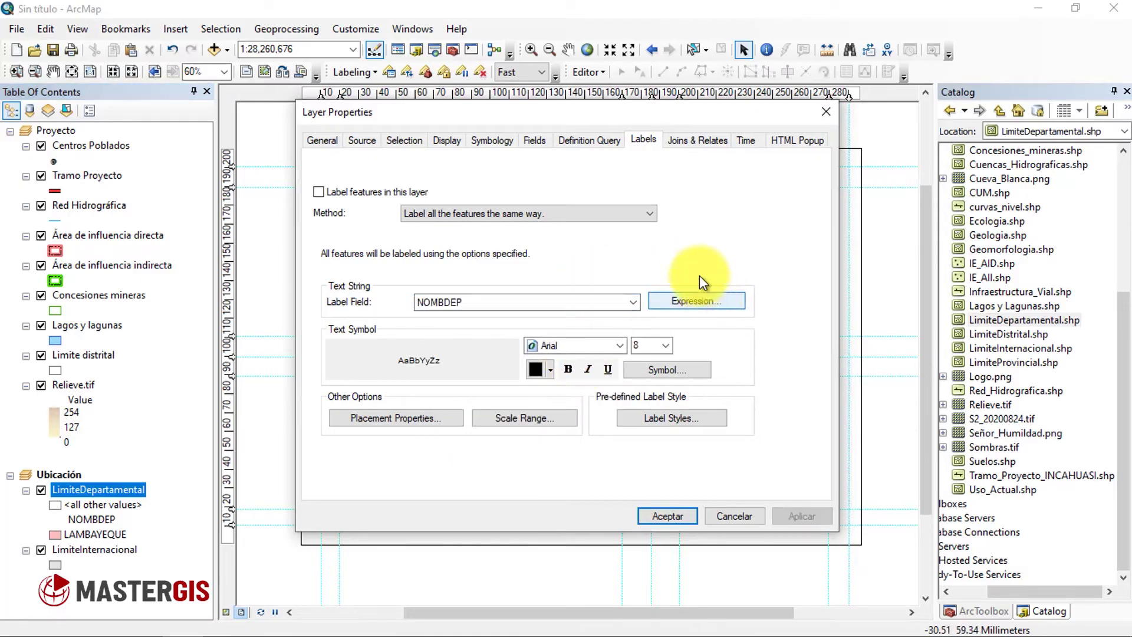
{"action": "left_click", "coordinate": [653, 213]}
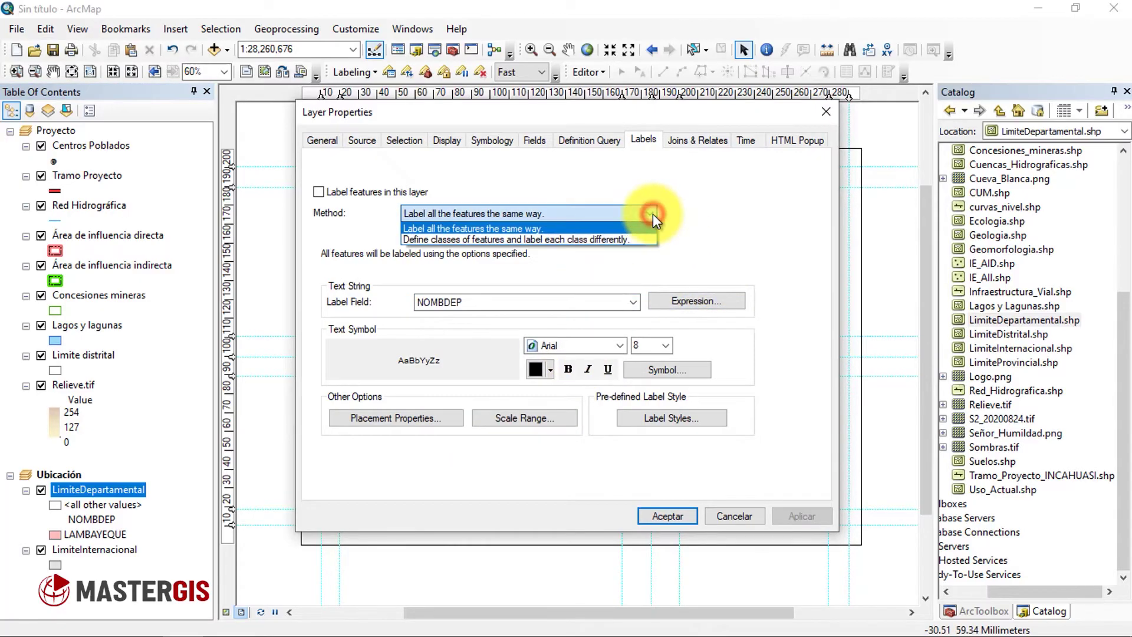
{"action": "left_click", "coordinate": [616, 240]}
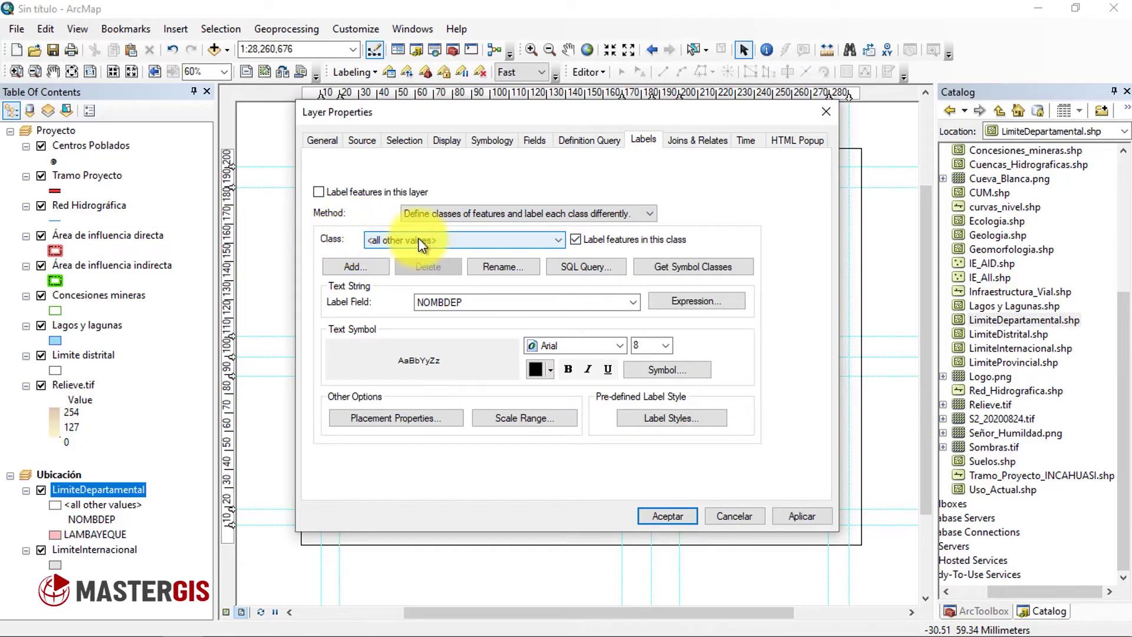
Step: Restrict the <all other values> label class with the SQL query "NOMBDEP" = 'LAMBAYEQUE'
{"action": "left_click", "coordinate": [597, 272]}
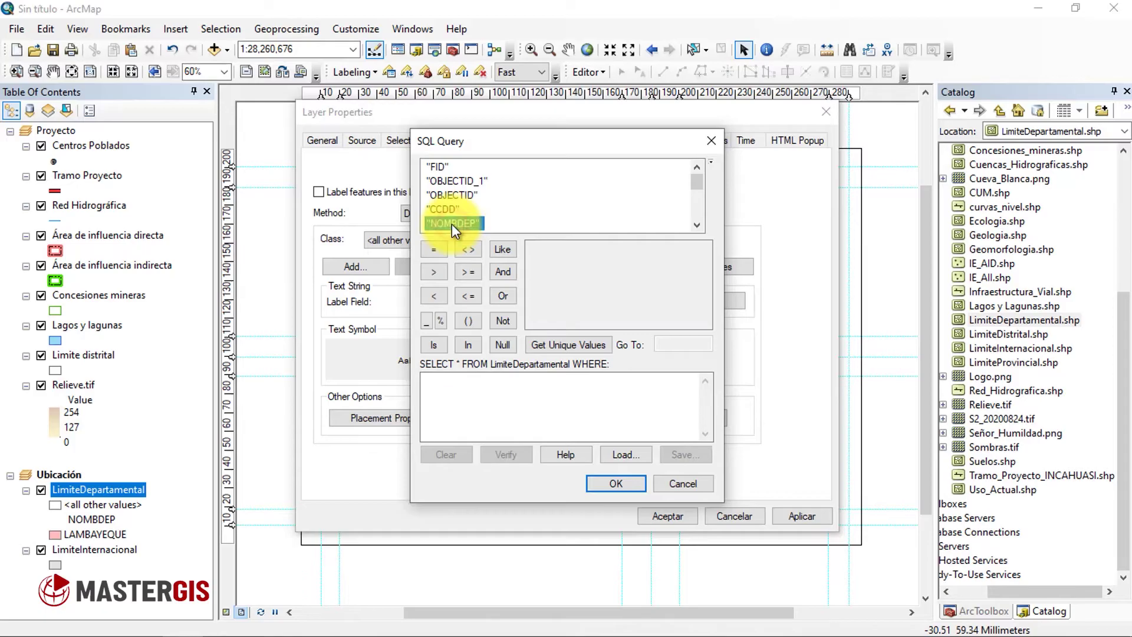
{"action": "double_click", "coordinate": [451, 224]}
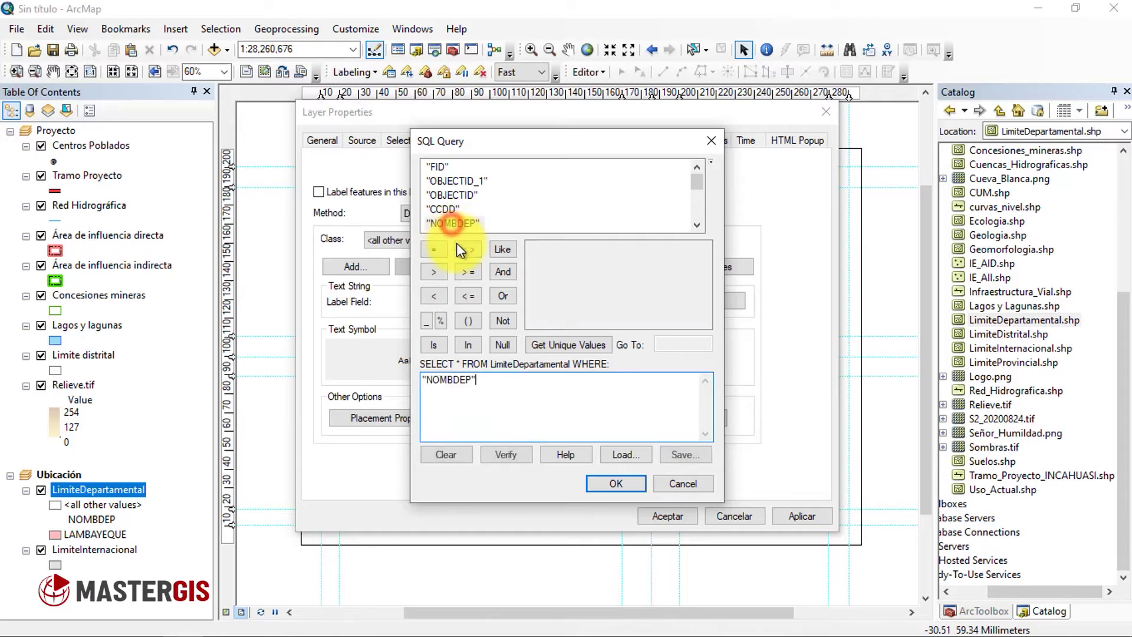
{"action": "left_click", "coordinate": [589, 346]}
{"action": "scroll", "coordinate": [628, 275], "scroll_direction": "down", "scroll_amount": 3}
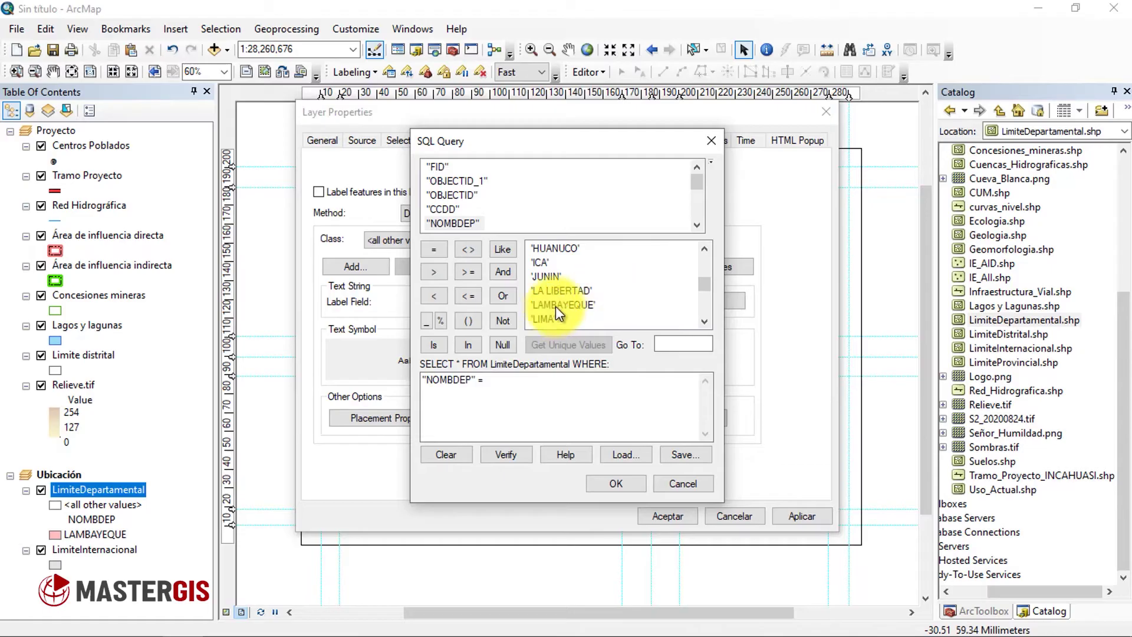
{"action": "double_click", "coordinate": [556, 305]}
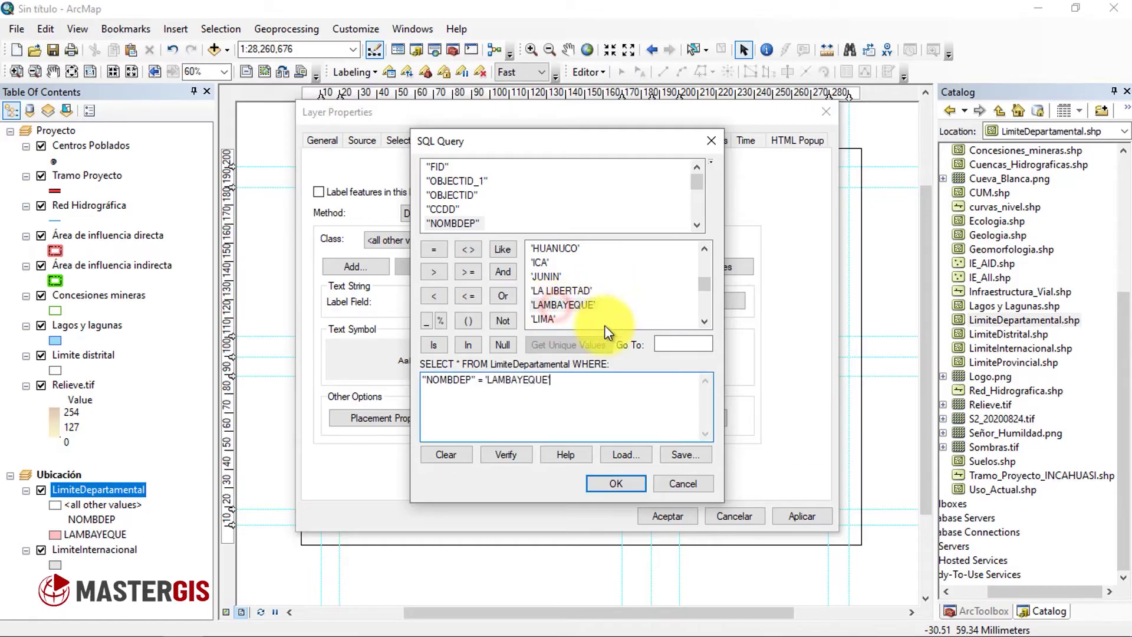
{"action": "left_click", "coordinate": [604, 484]}
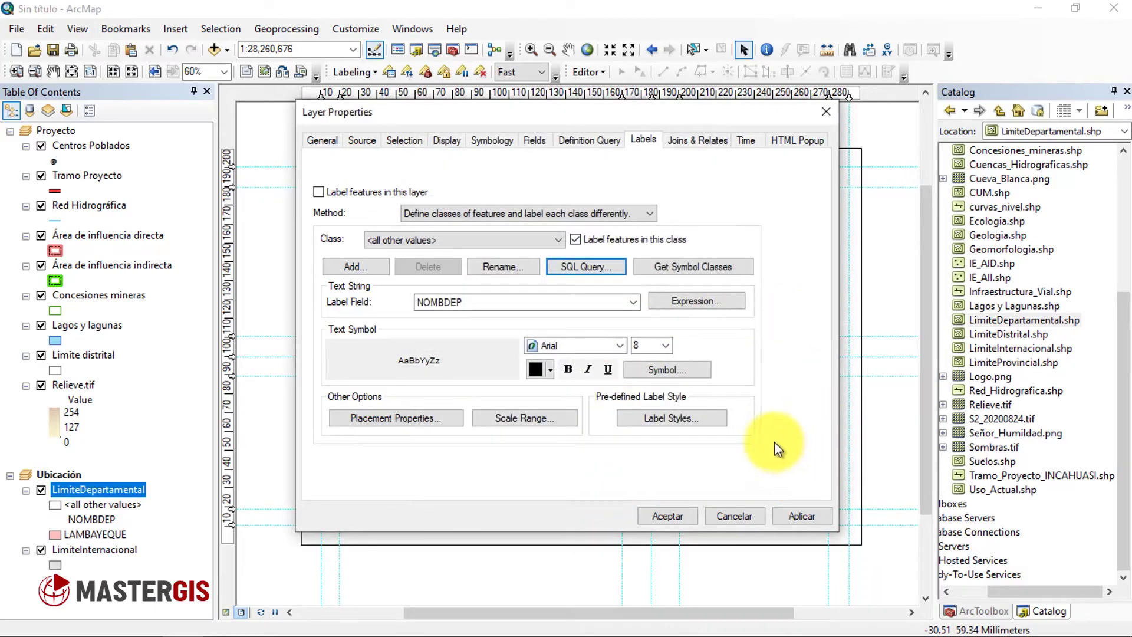
Step: Give the label text symbol a Balloon Callout text background with the rounded shape
{"action": "left_click", "coordinate": [685, 373]}
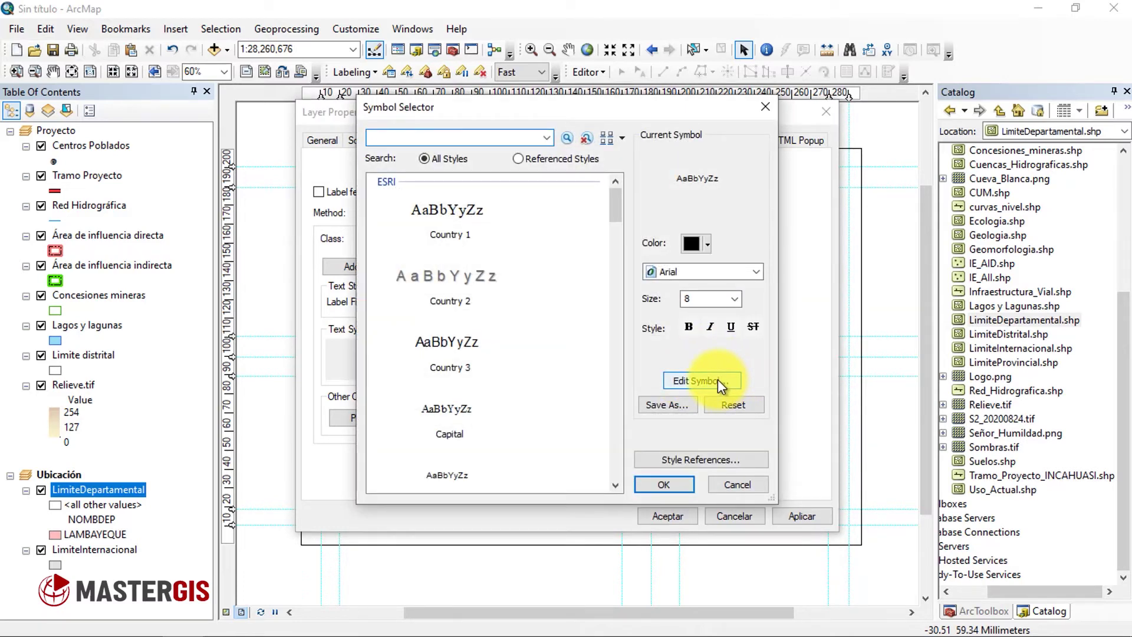
{"action": "left_click", "coordinate": [717, 380]}
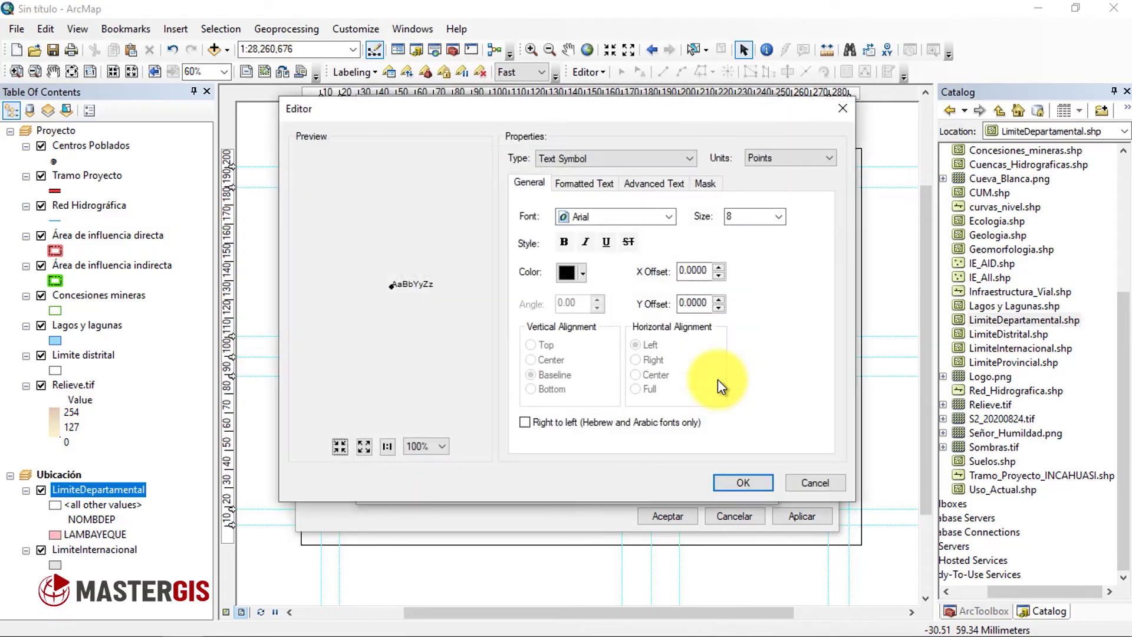
{"action": "left_click", "coordinate": [655, 186]}
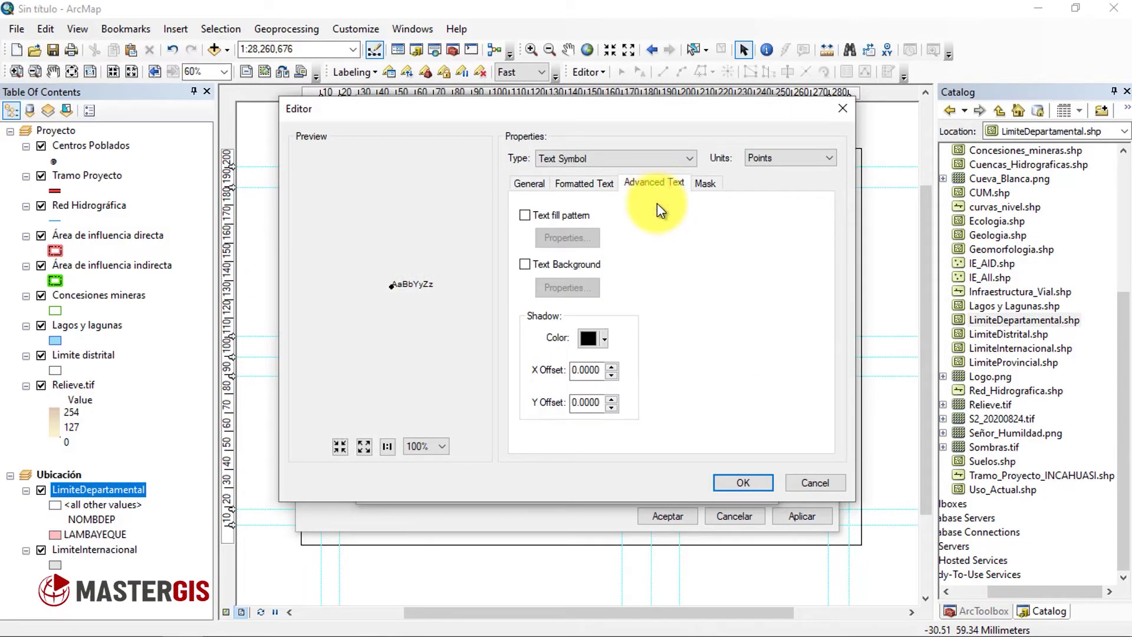
{"action": "left_click", "coordinate": [524, 265]}
{"action": "left_click", "coordinate": [575, 286]}
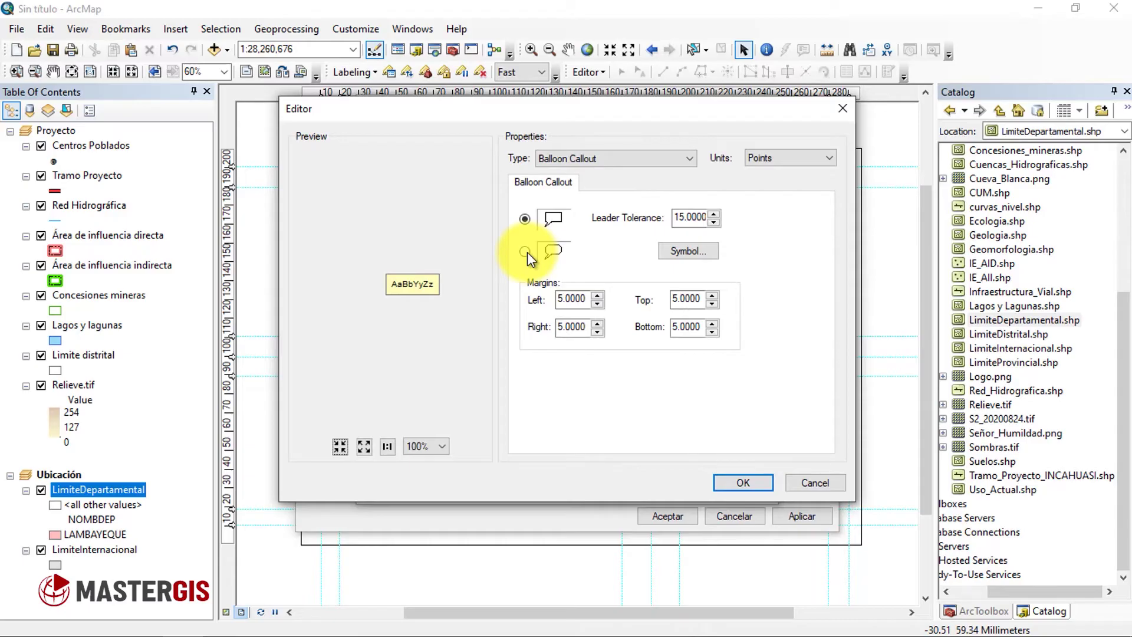
{"action": "left_click", "coordinate": [525, 252]}
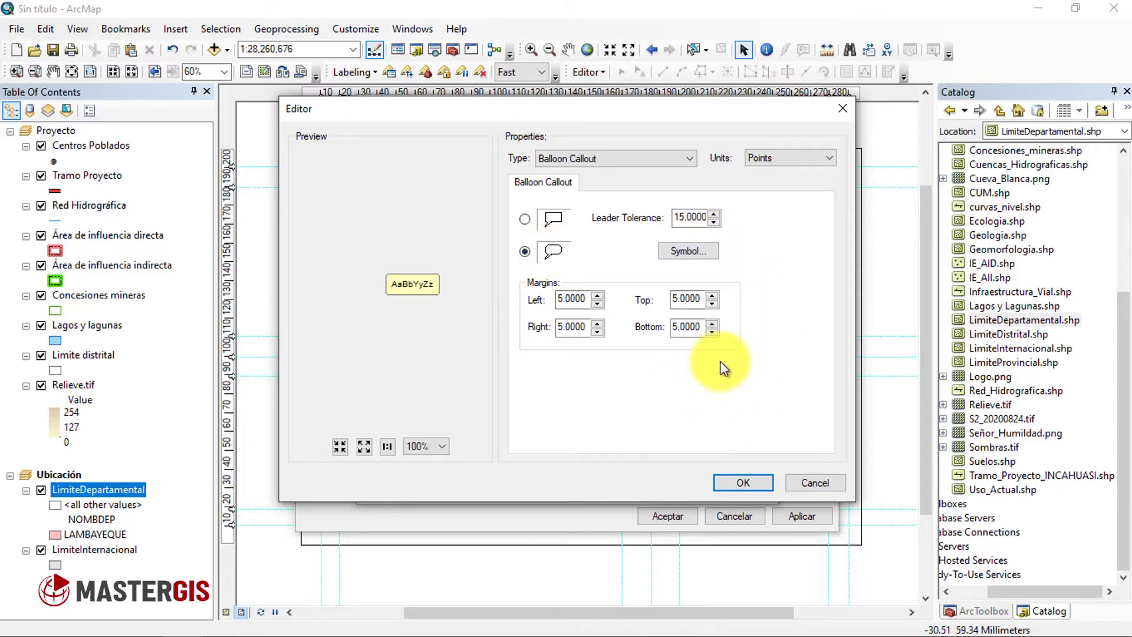
{"action": "left_click", "coordinate": [734, 481]}
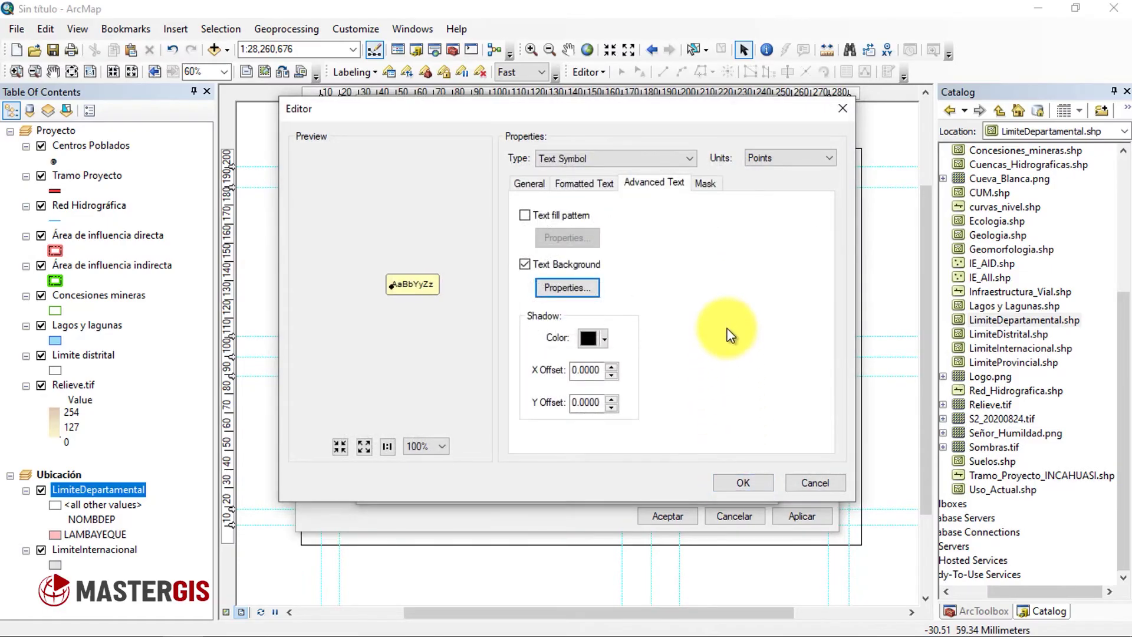
Step: Set the callout label's Y offset to 20 points and accept the edited text symbol
{"action": "left_click", "coordinate": [526, 183]}
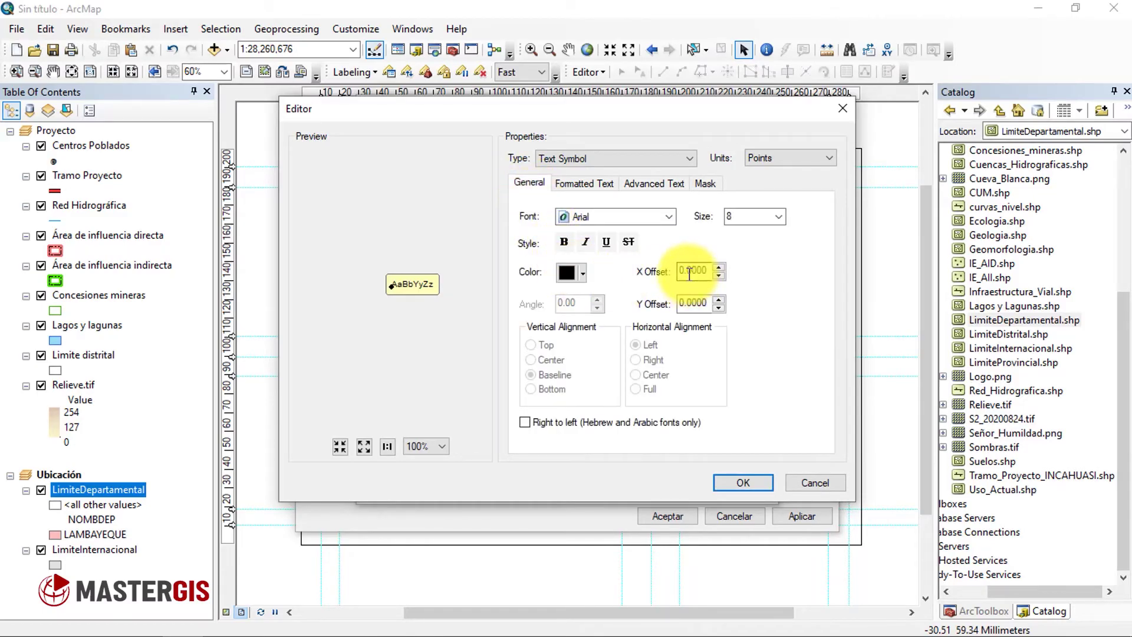
{"action": "left_click", "coordinate": [684, 303]}
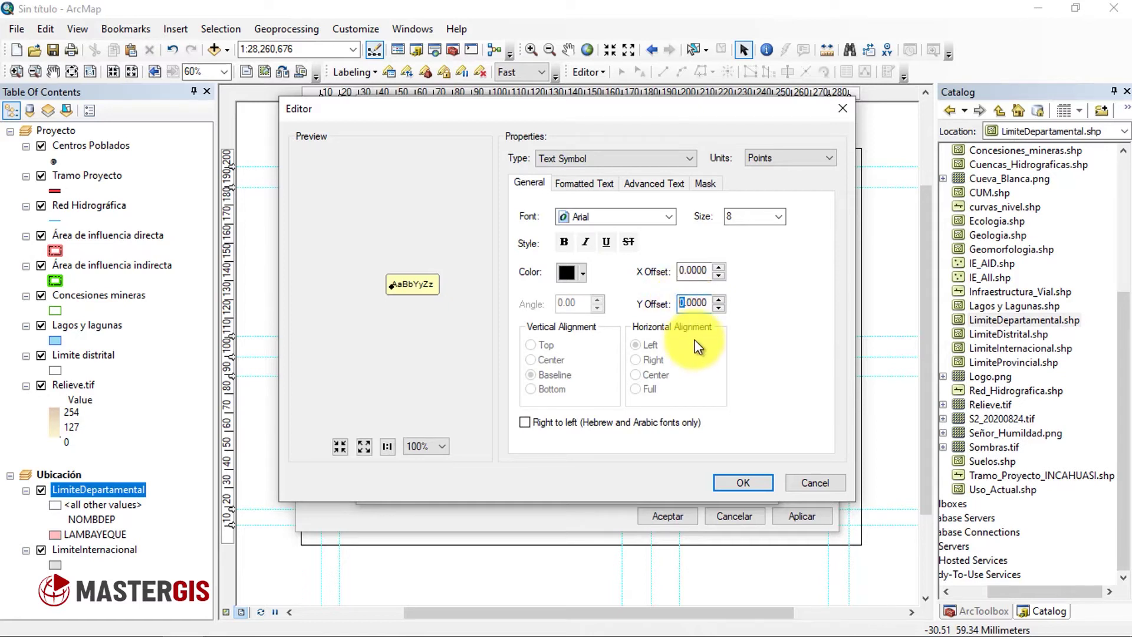
{"action": "type", "text": "20"}
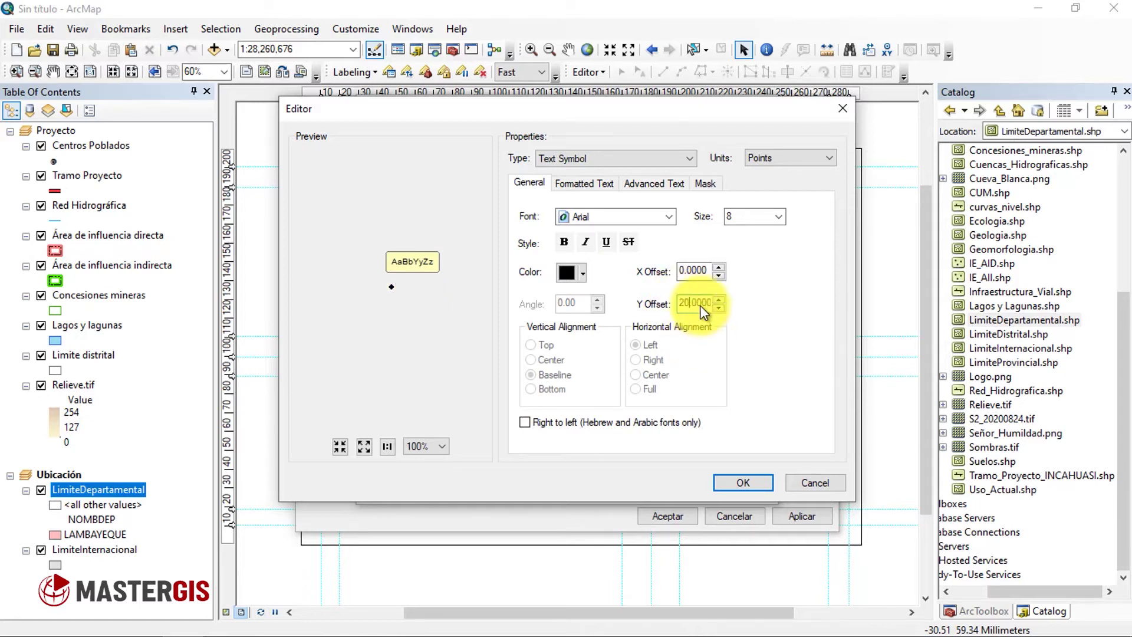
{"action": "double_click", "coordinate": [682, 271]}
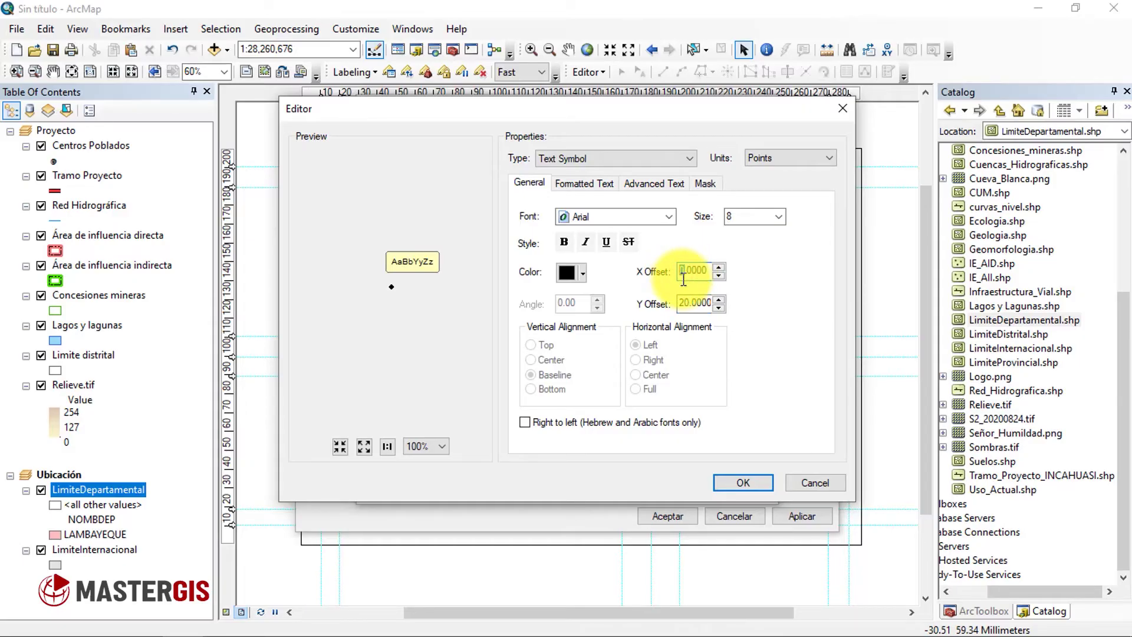
{"action": "left_click", "coordinate": [792, 337]}
{"action": "left_click", "coordinate": [755, 478]}
{"action": "left_click", "coordinate": [664, 485]}
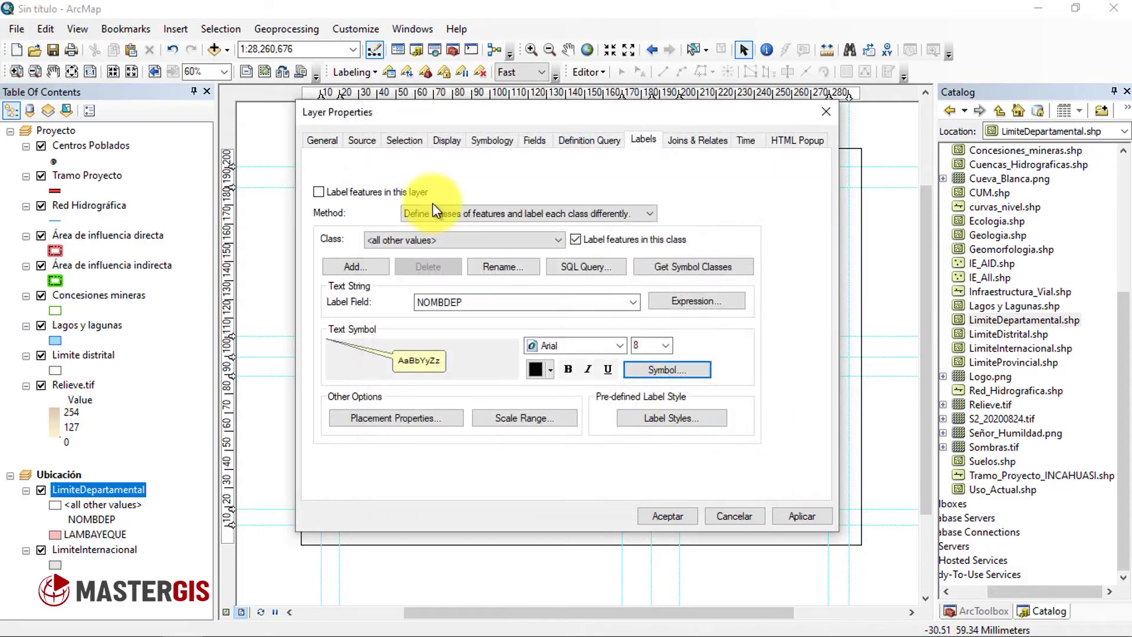
Step: Turn on labelling for the LimiteDepartamental layer and accept the layer properties
{"action": "left_click", "coordinate": [318, 193]}
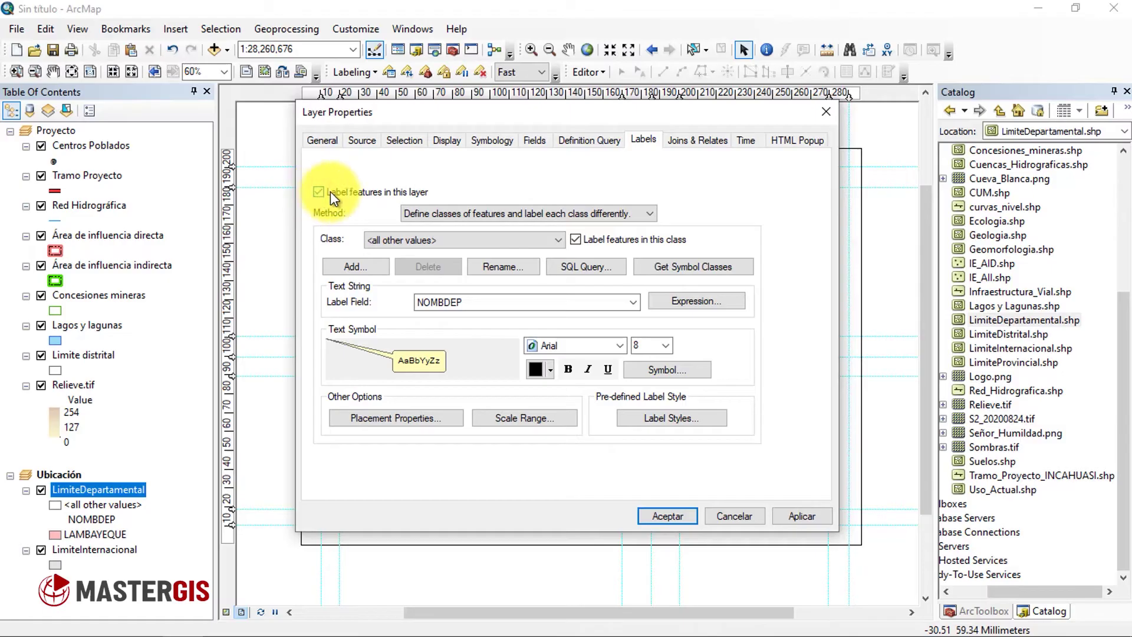
{"action": "left_click", "coordinate": [823, 518]}
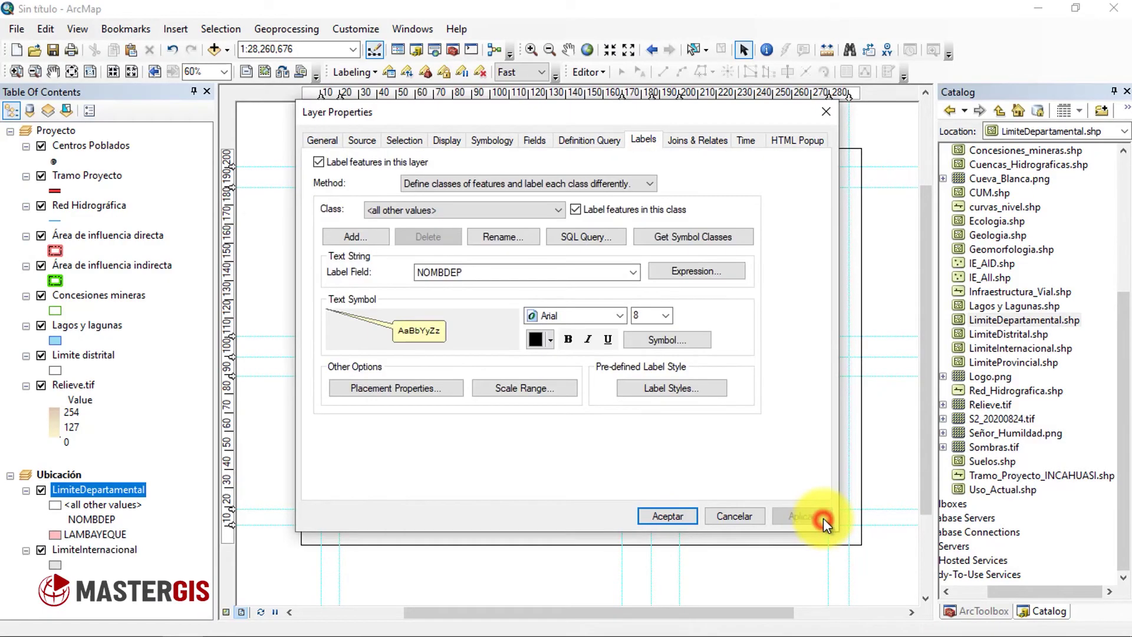
{"action": "left_click", "coordinate": [652, 514]}
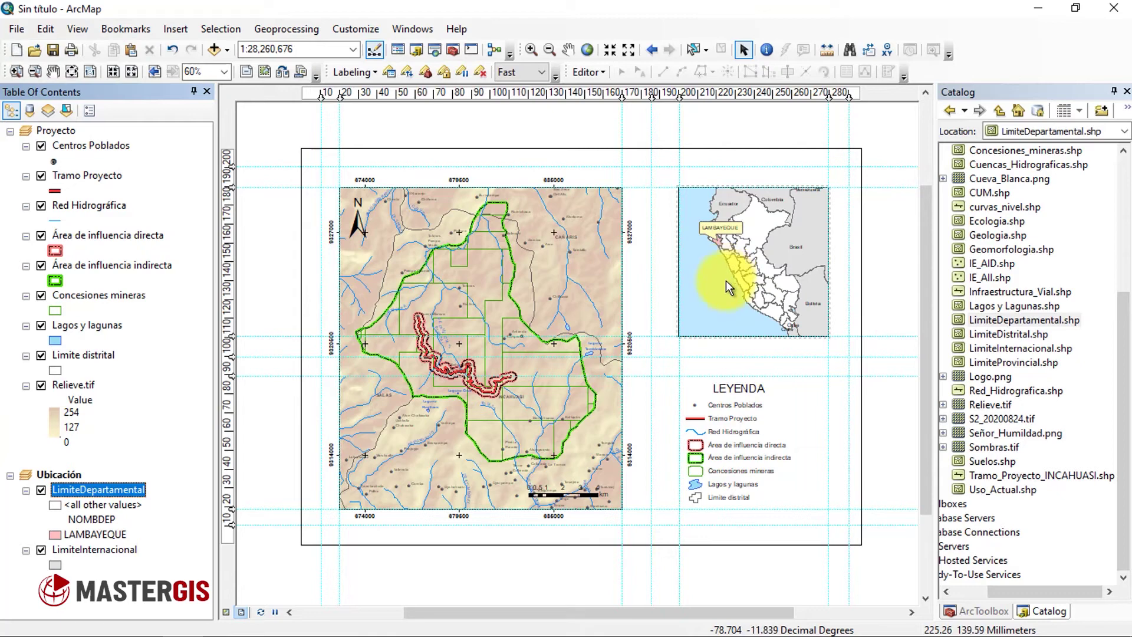
Step: Display the Draw tools and place them over the upper part of the layout
{"action": "scroll", "coordinate": [732, 282], "scroll_direction": "up", "scroll_amount": 3}
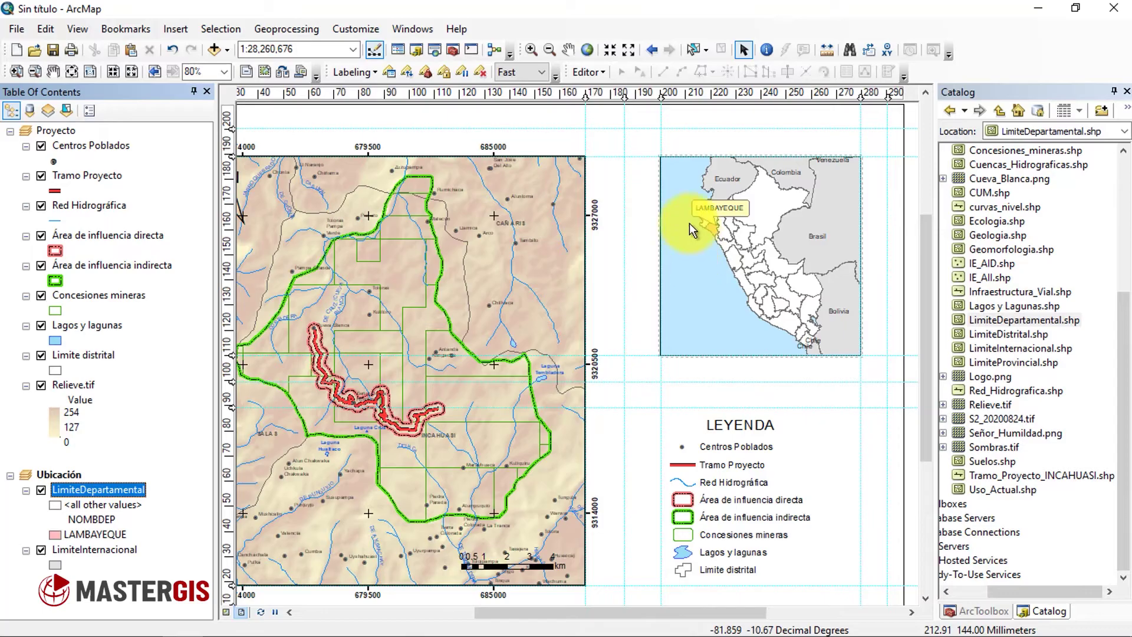
{"action": "right_click", "coordinate": [653, 38]}
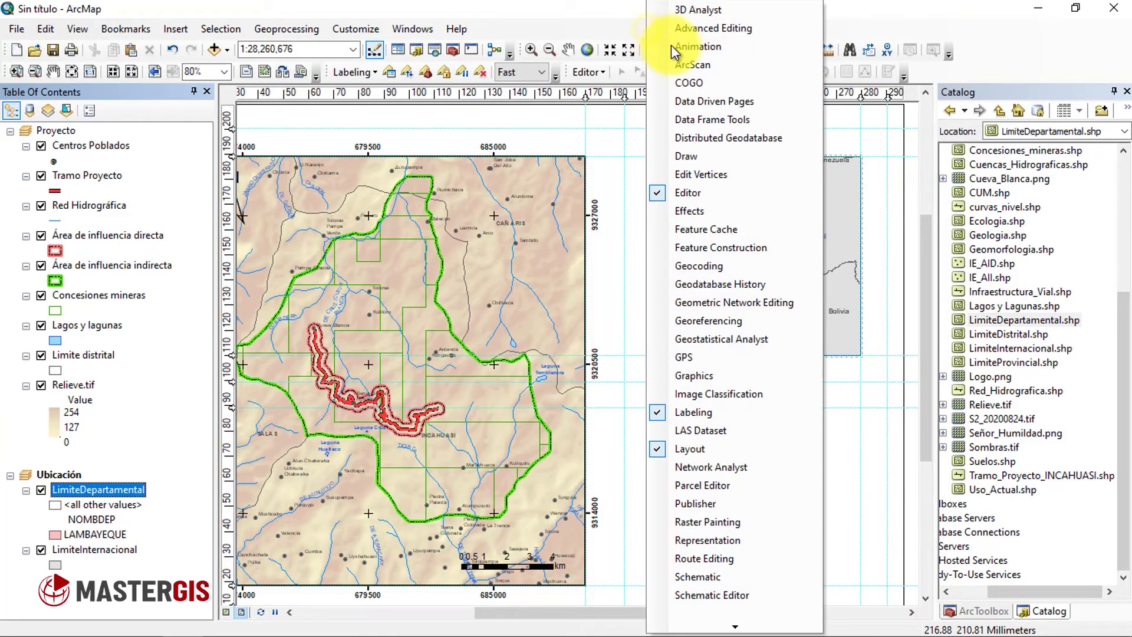
{"action": "left_click", "coordinate": [725, 155]}
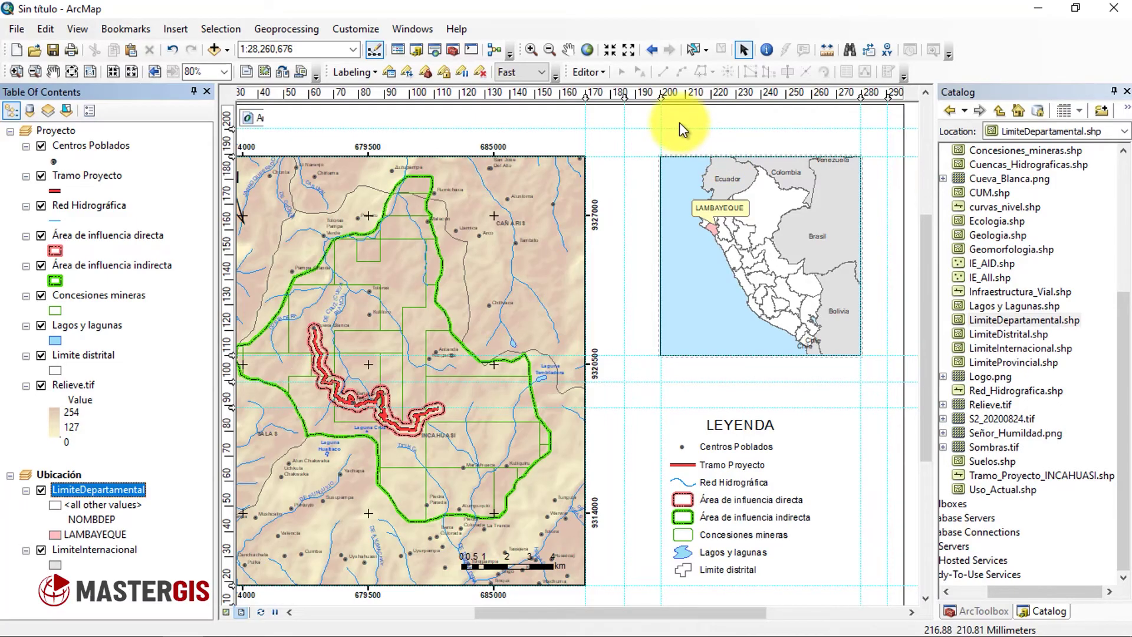
{"action": "left_click_drag", "start_coordinate": [513, 104], "coordinate": [562, 107]}
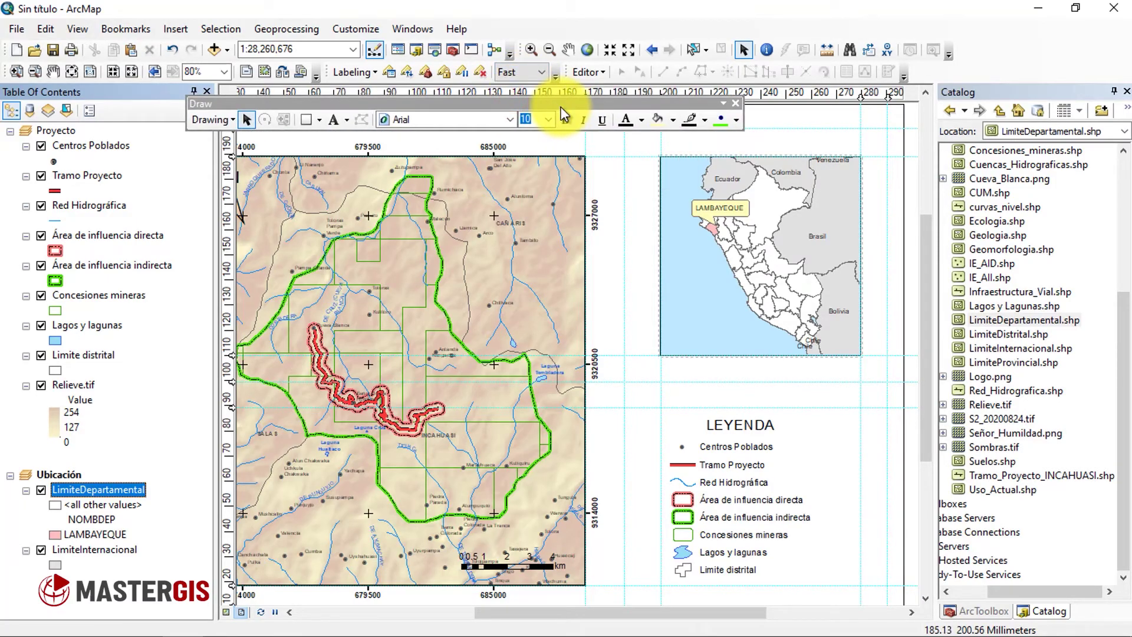
Step: Place the text "Océano" on the sea area west of Peru in the inset map
{"action": "left_click", "coordinate": [335, 120]}
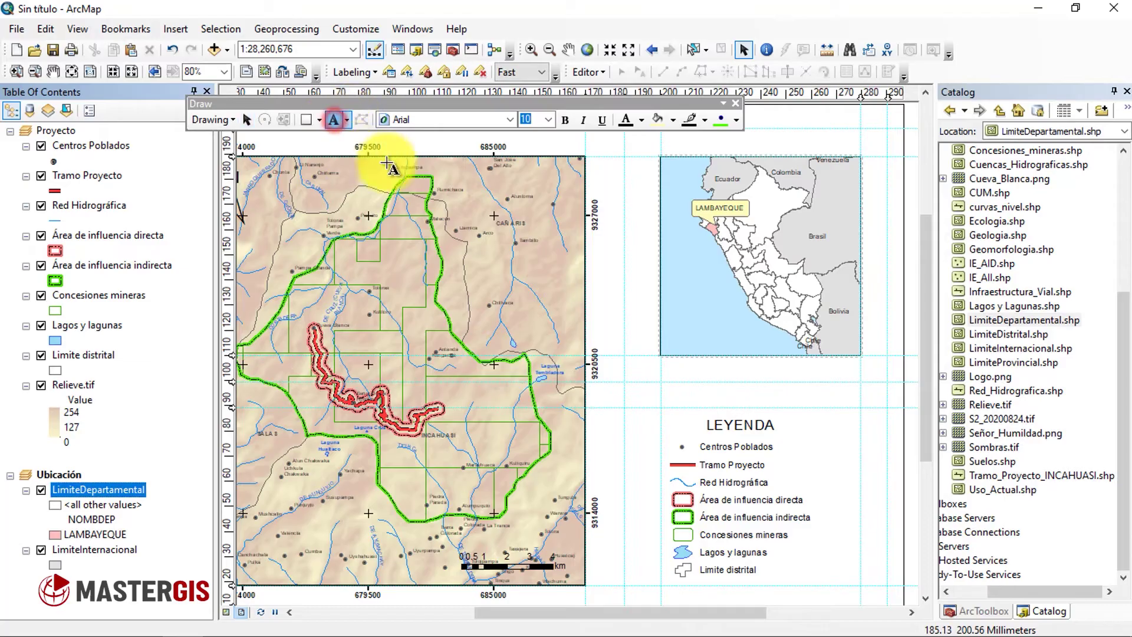
{"action": "left_click", "coordinate": [689, 289]}
{"action": "key", "text": "Return"}
{"action": "key", "text": "BackSpace"}
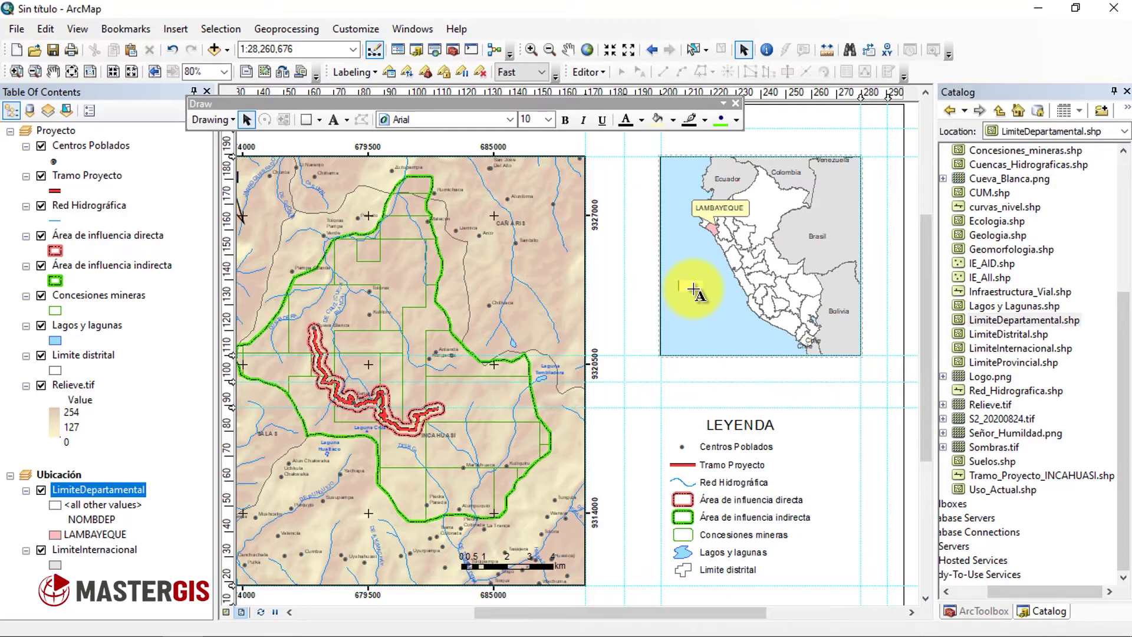
{"action": "key", "text": "Escape"}
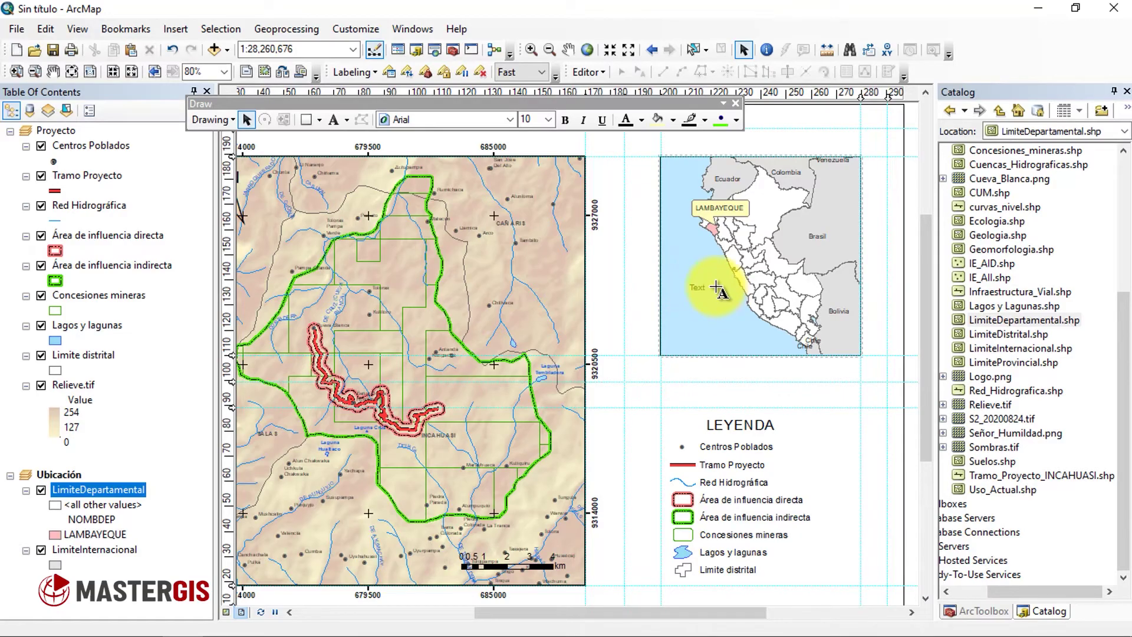
{"action": "left_click", "coordinate": [711, 286]}
{"action": "type", "text": "T"}
{"action": "type", "text": "O"}
{"action": "type", "text": "céano"}
{"action": "key", "text": "Return"}
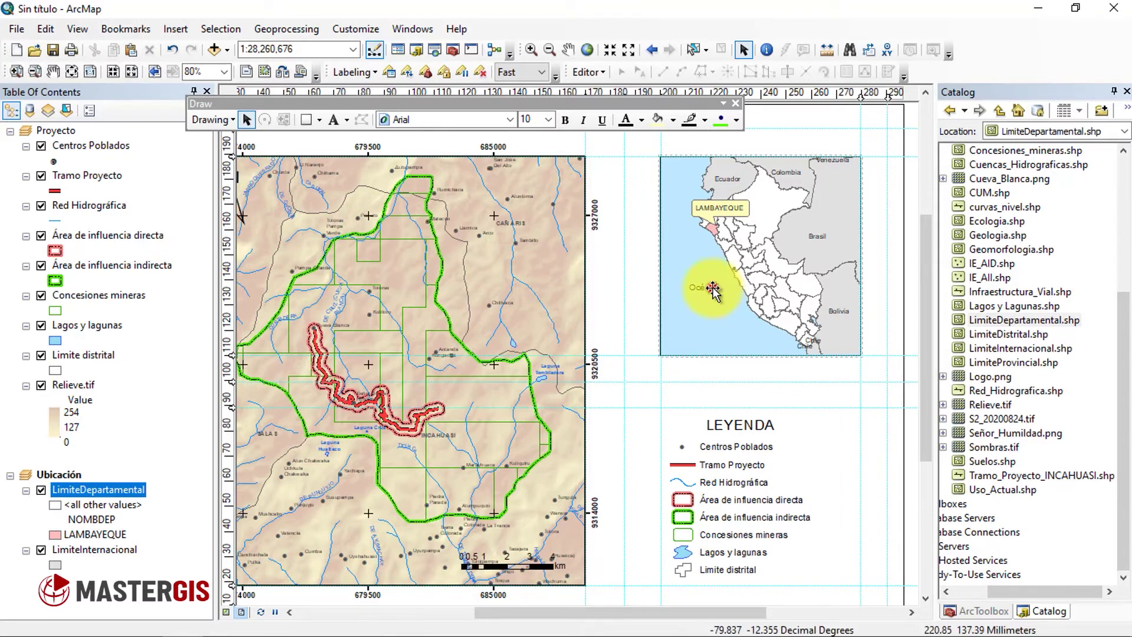
Step: Add "Pacífico" as a second line of the ocean text and centre both lines
{"action": "double_click", "coordinate": [714, 289]}
{"action": "left_click", "coordinate": [468, 230]}
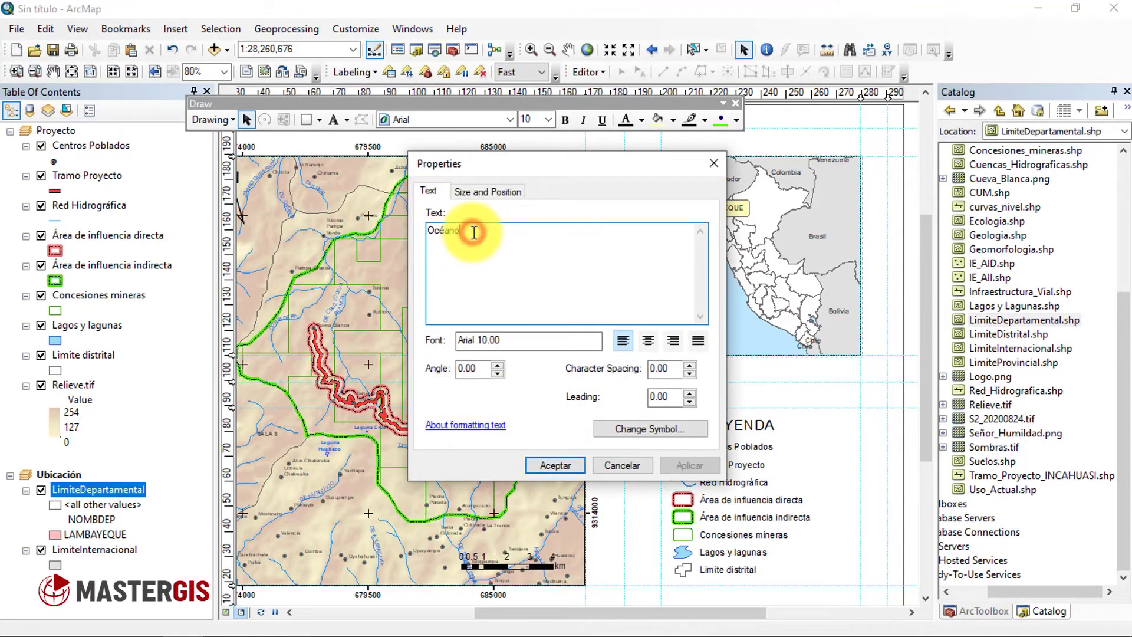
{"action": "key", "text": "Return"}
{"action": "type", "text": "Pacifico"}
{"action": "left_click_drag", "start_coordinate": [493, 243], "coordinate": [400, 225]}
{"action": "left_click", "coordinate": [648, 341]}
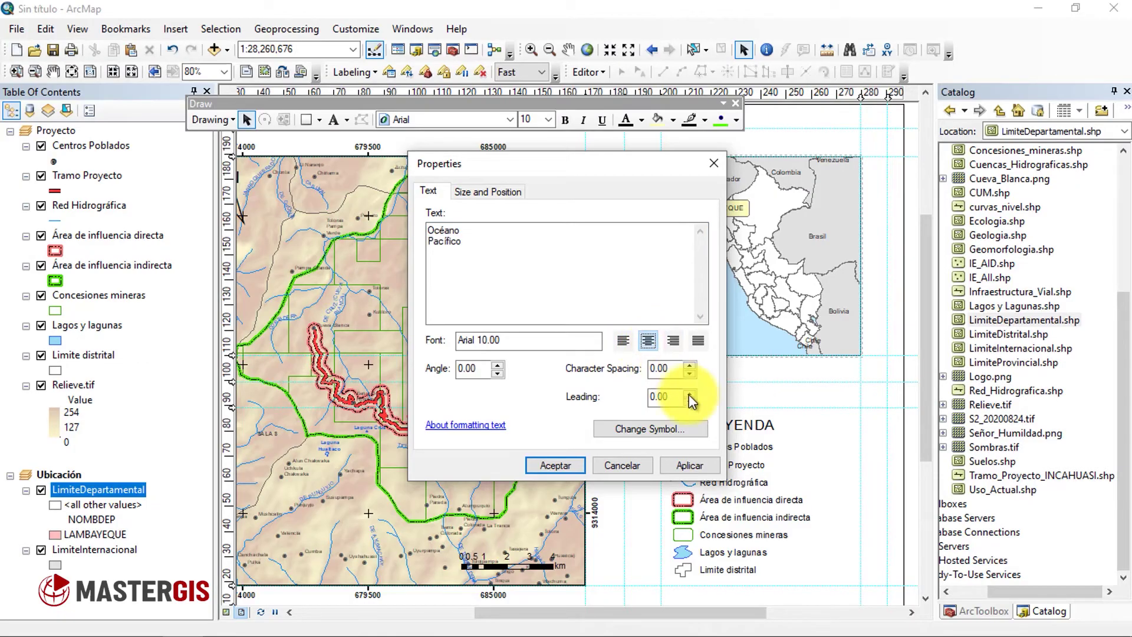
Step: Give the ocean text a blue colour and size 8, accept the changes and deselect it
{"action": "left_click", "coordinate": [675, 433]}
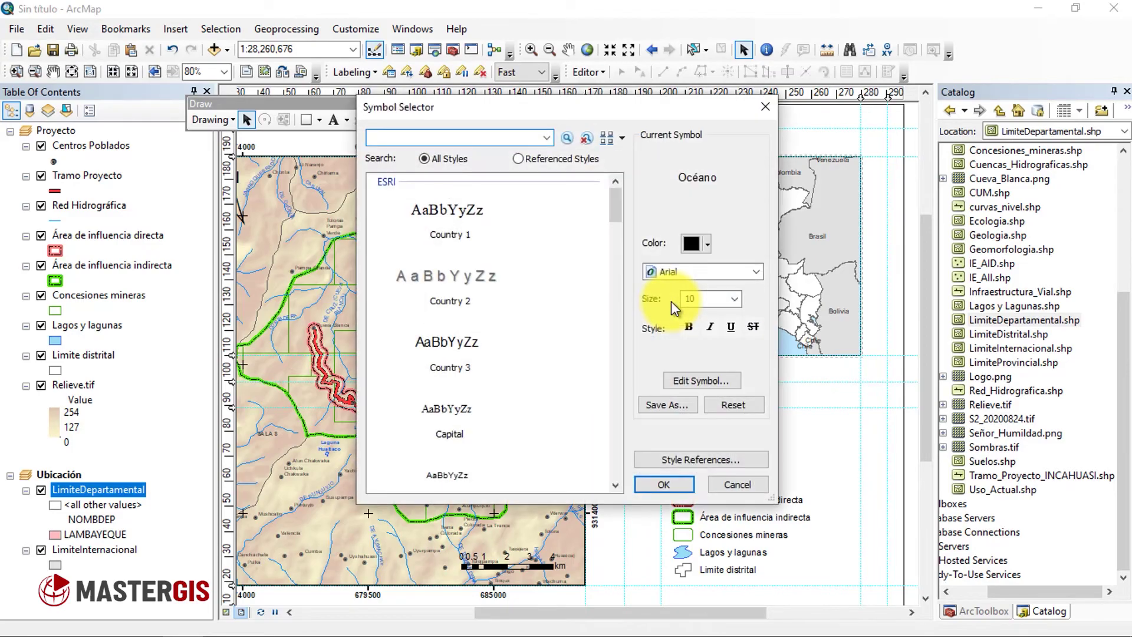
{"action": "left_click", "coordinate": [708, 243]}
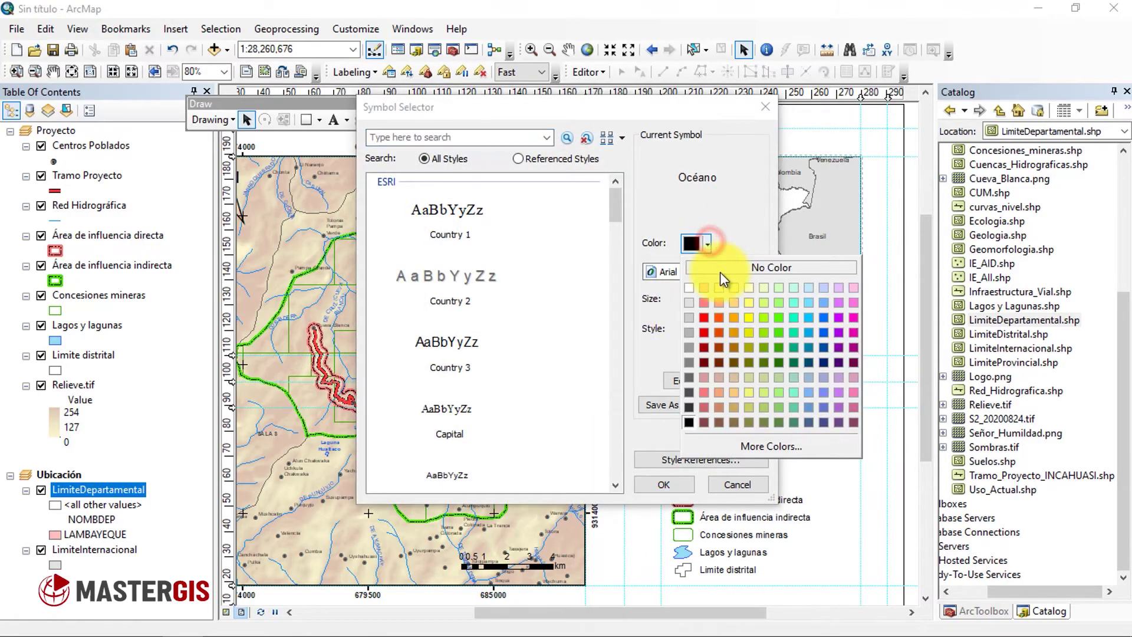
{"action": "left_click", "coordinate": [819, 335]}
{"action": "left_click", "coordinate": [735, 299]}
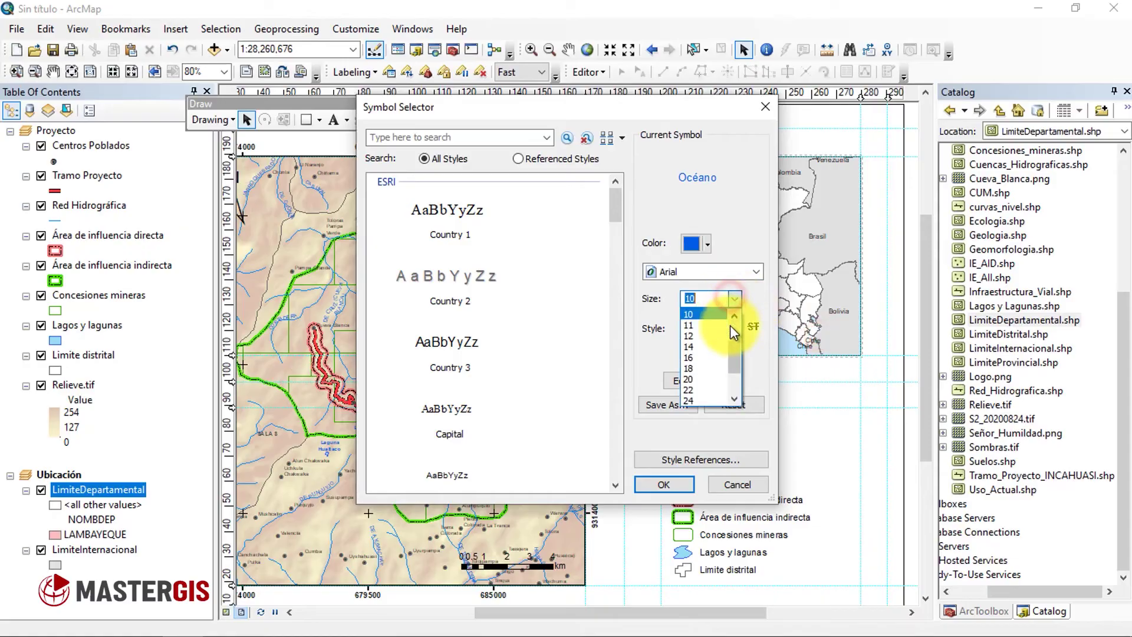
{"action": "left_click_drag", "start_coordinate": [733, 352], "coordinate": [732, 338]}
{"action": "left_click", "coordinate": [710, 341]}
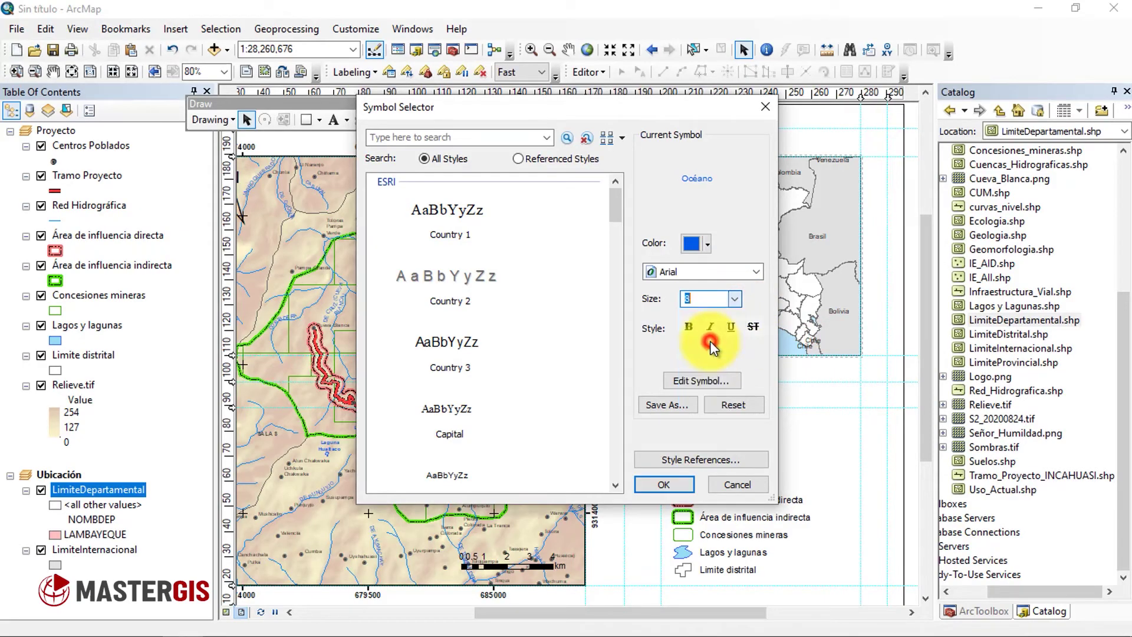
{"action": "left_click", "coordinate": [656, 489]}
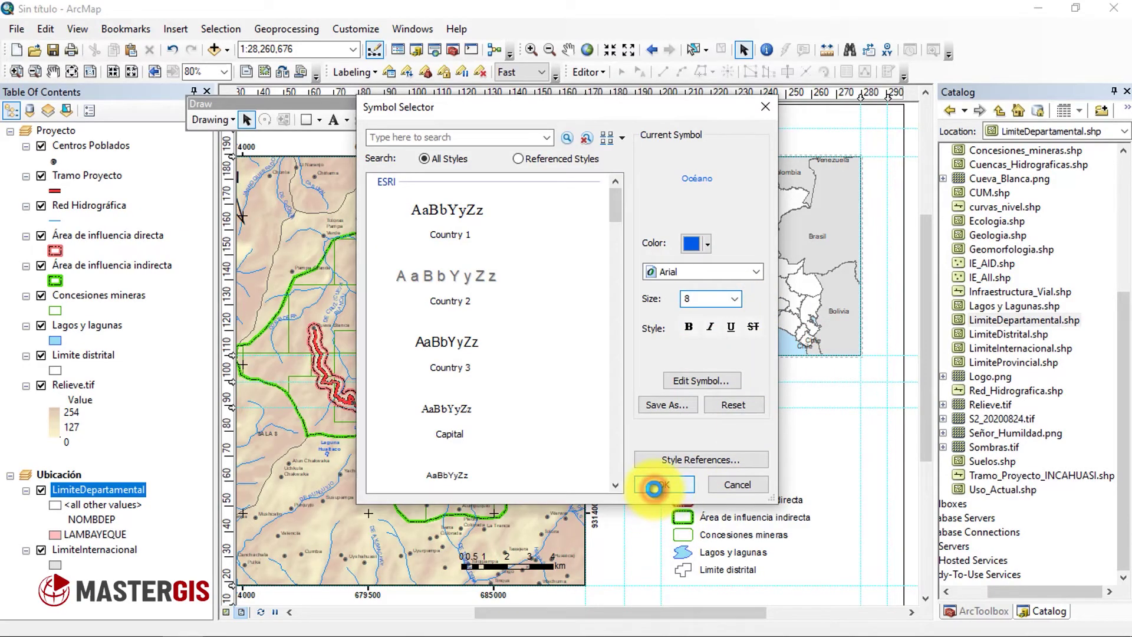
{"action": "left_click", "coordinate": [689, 466]}
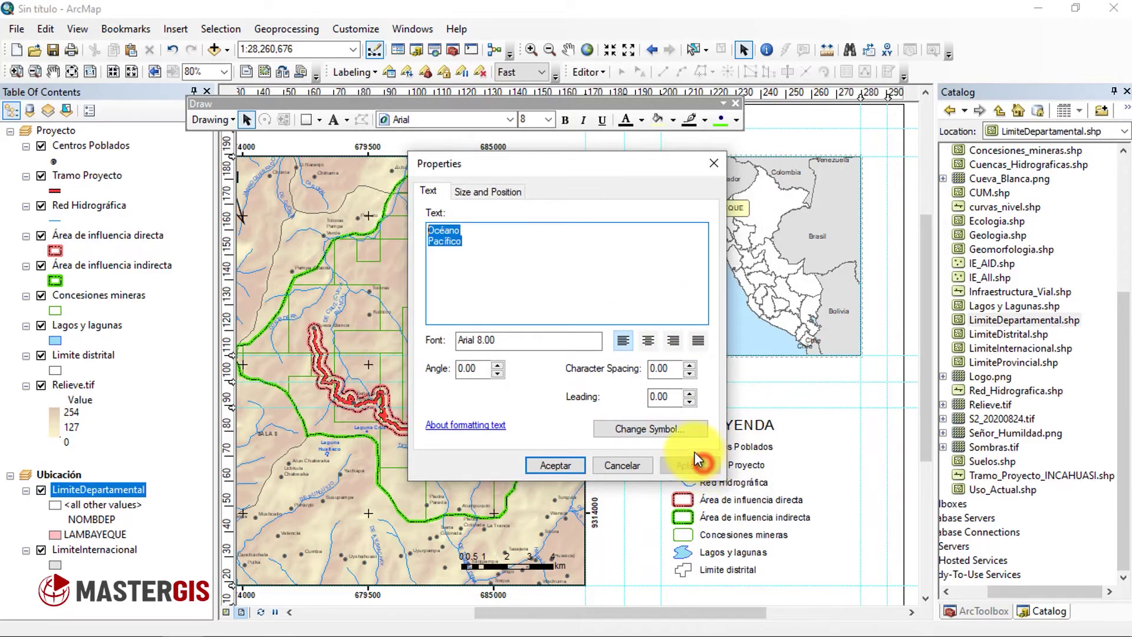
{"action": "left_click", "coordinate": [556, 465]}
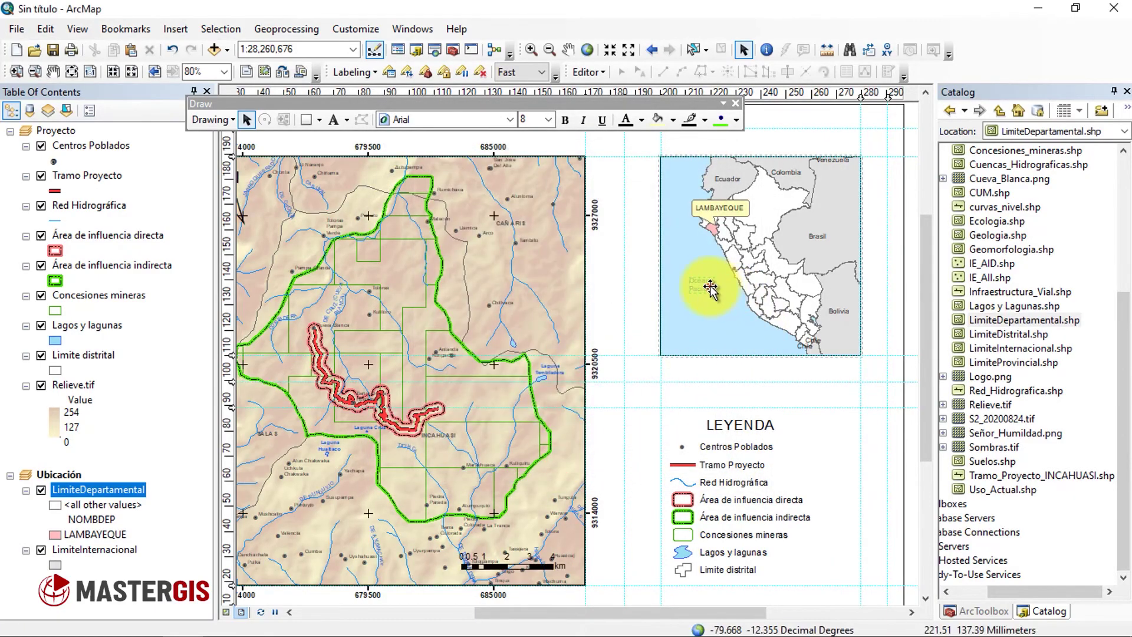
{"action": "left_click", "coordinate": [712, 291]}
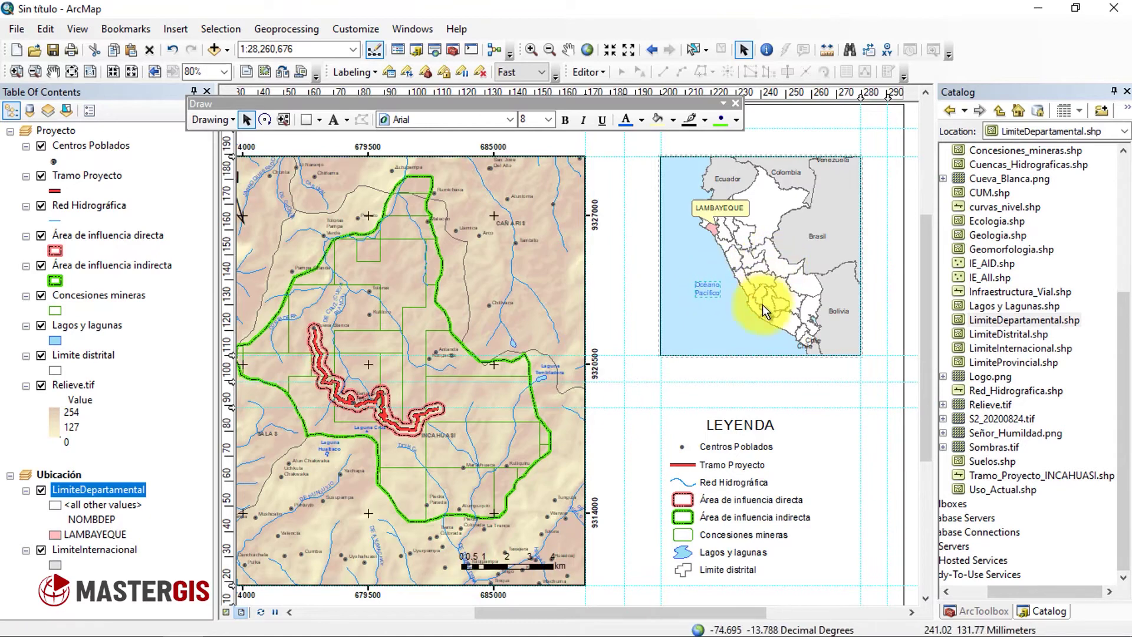
{"action": "left_click", "coordinate": [878, 230]}
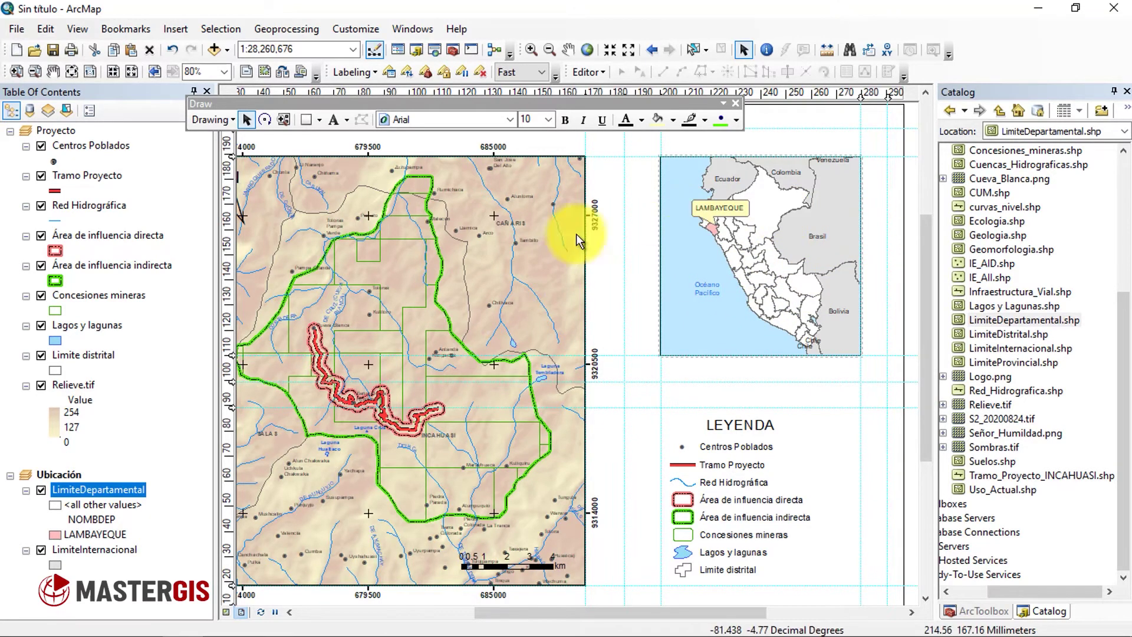